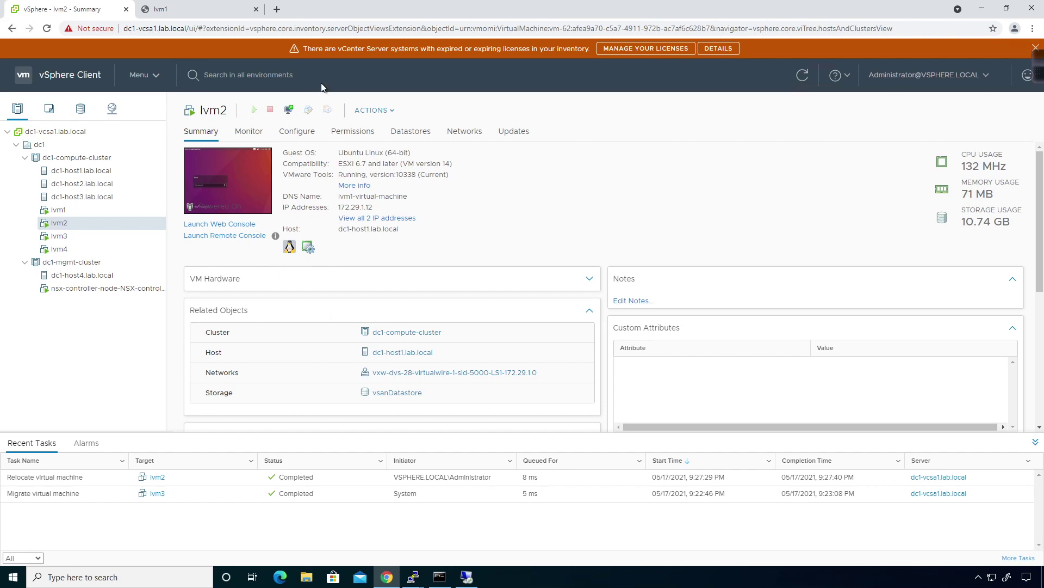
- Re-run the ping to 172.29.1.12 from the lvm1 console and bring up the Wireshark capture
left_click(193, 15)
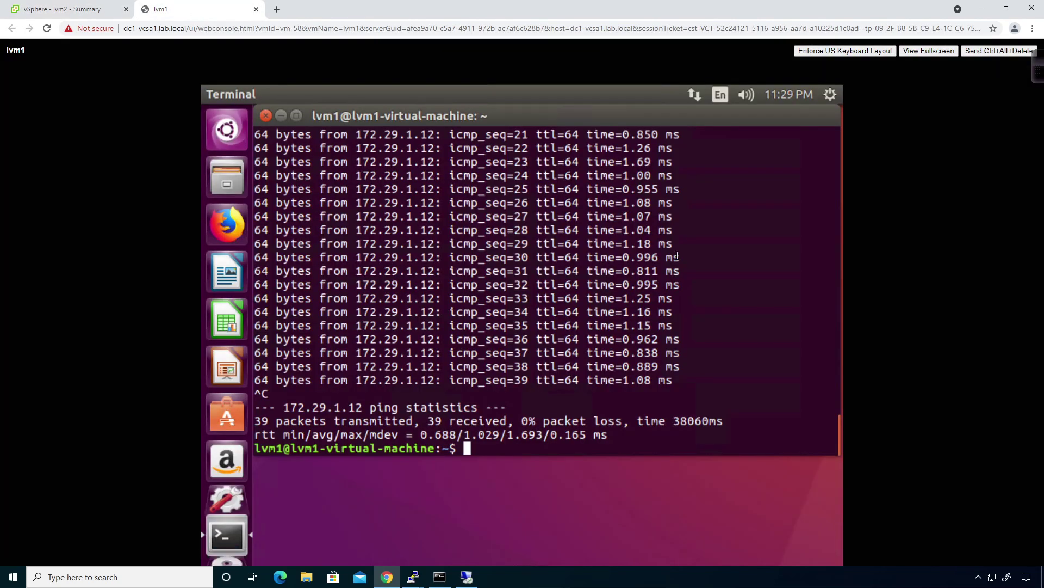
key("Up")
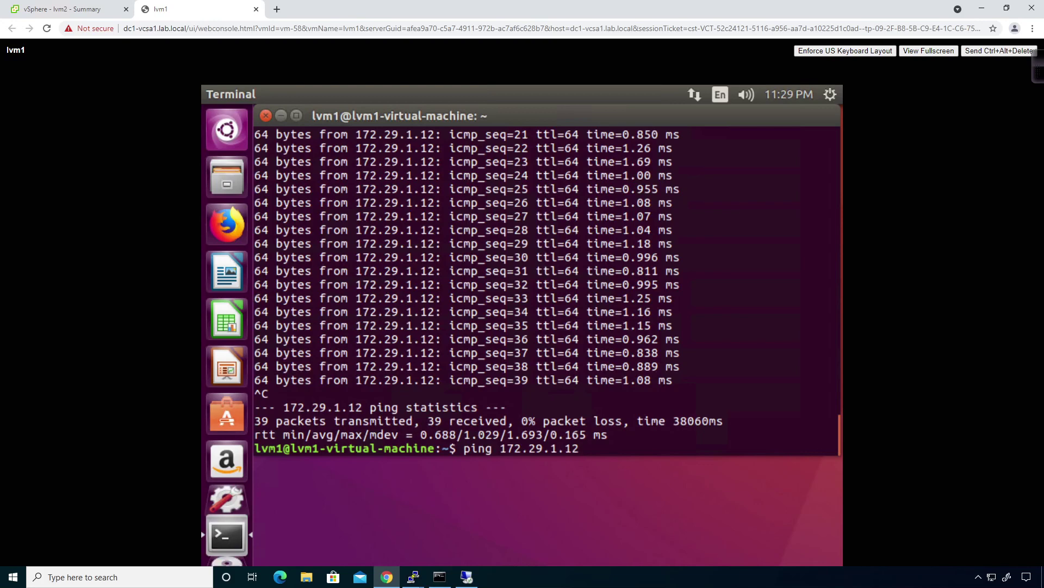
key("Return")
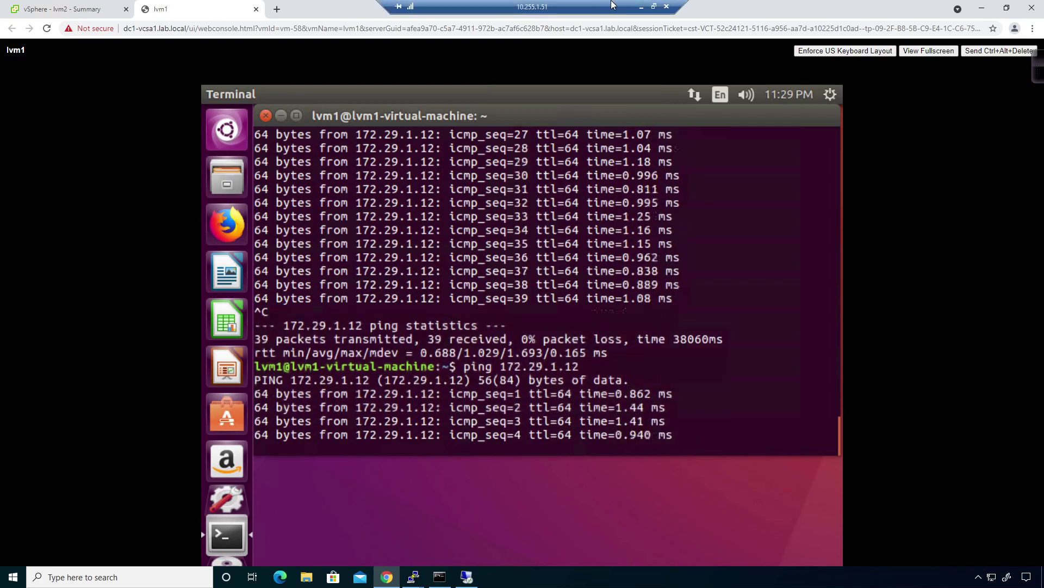
left_click(643, 6)
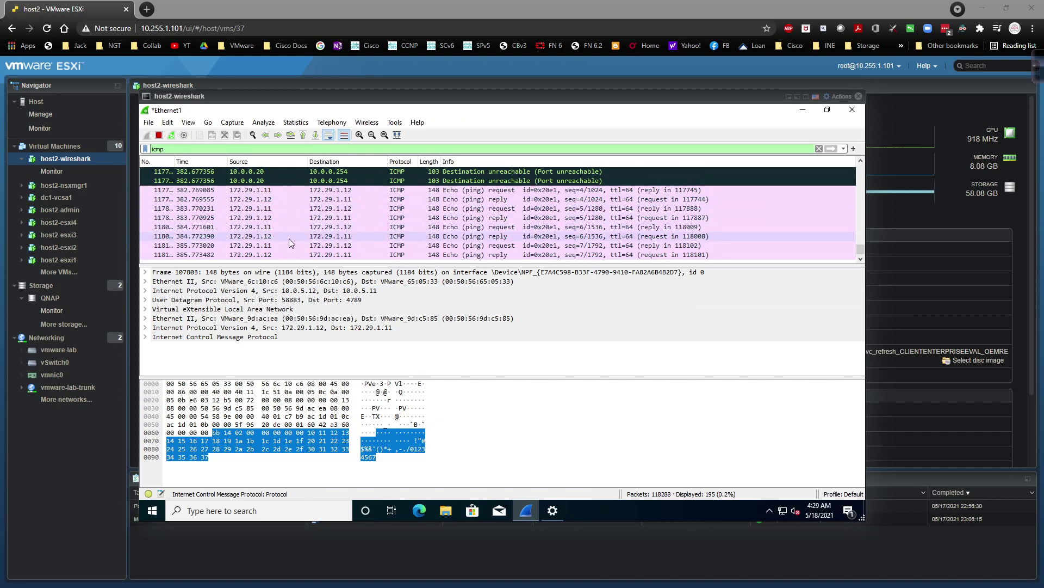
- Inspect a ping reply's VXLAN header and inner IPv4 header, then return to lvm2's summary
left_click(289, 238)
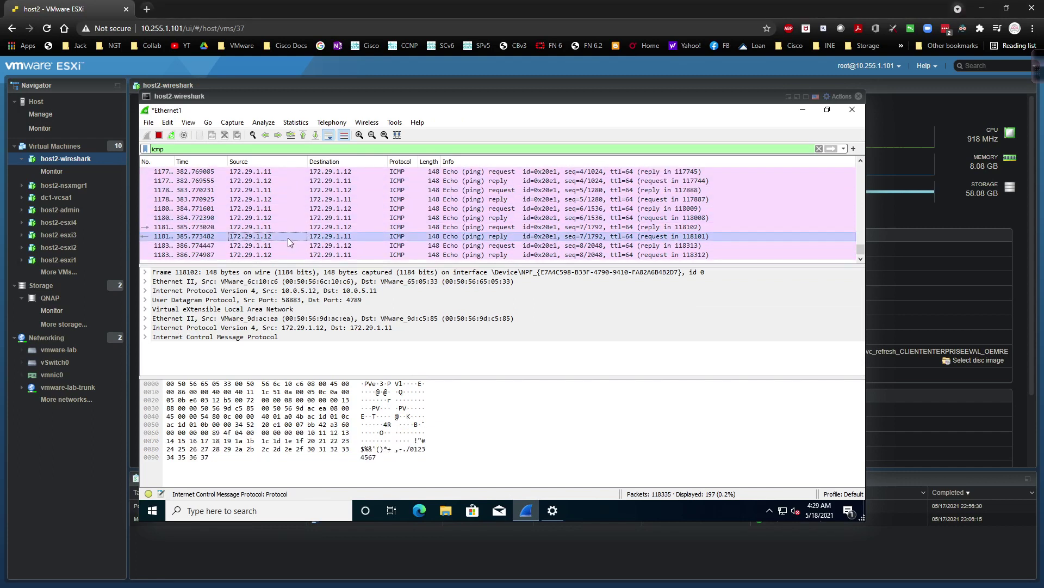
left_click(221, 309)
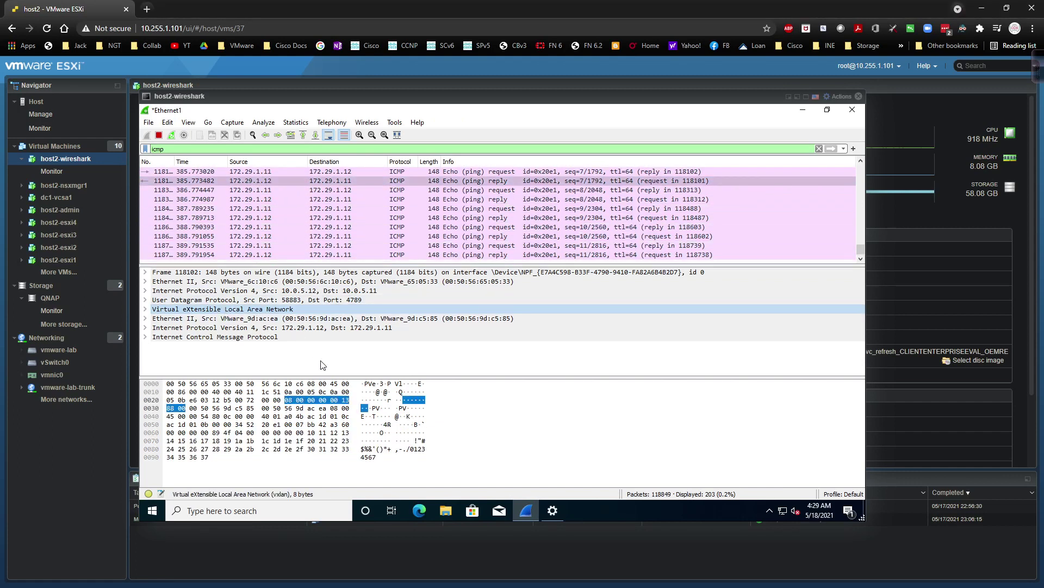
left_click(326, 329)
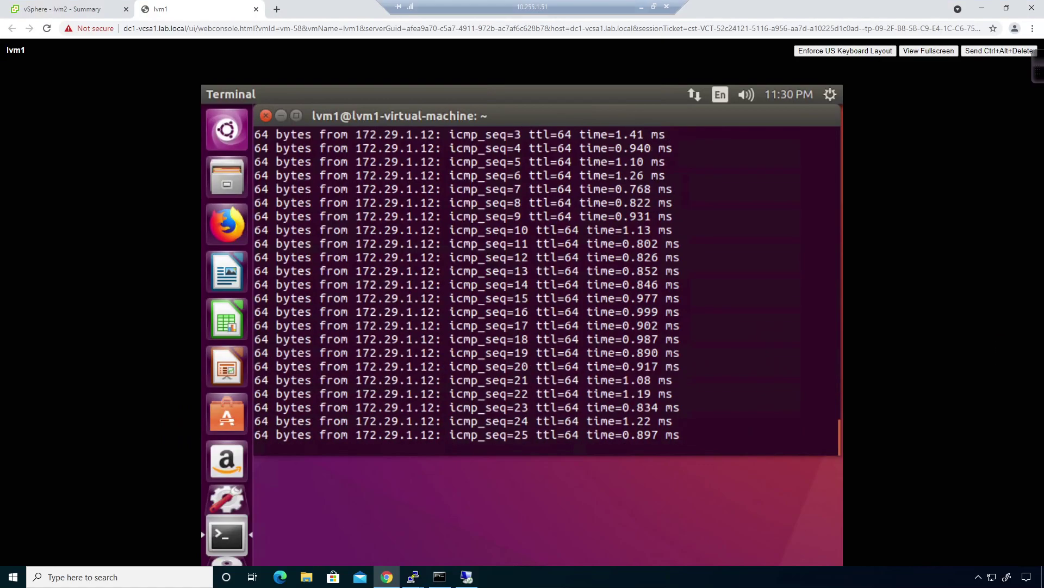
left_click(69, 4)
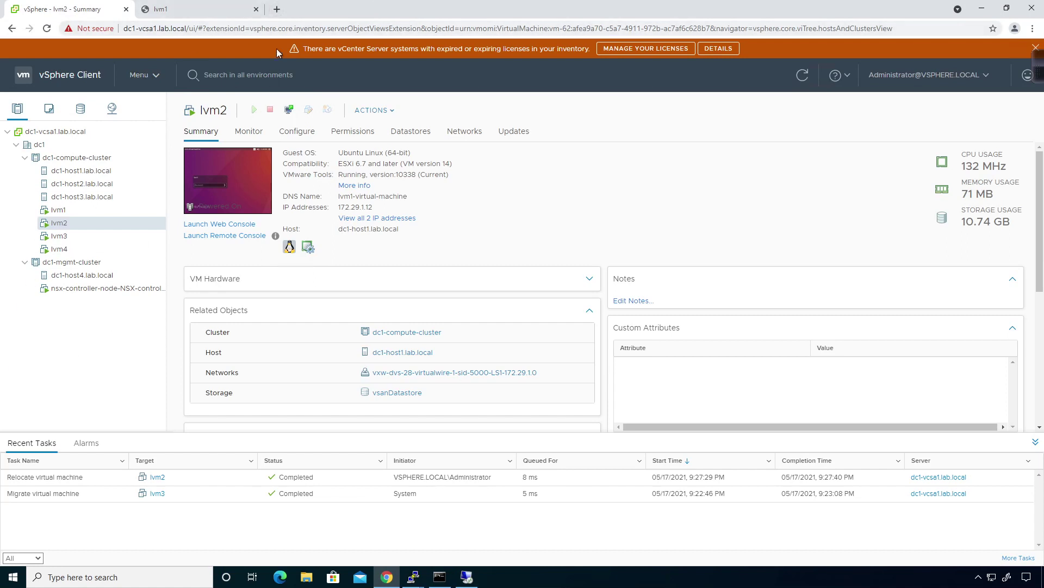
- Launch the HTML5 vSphere Client from the vCenter welcome page in a new browser tab
left_click(277, 10)
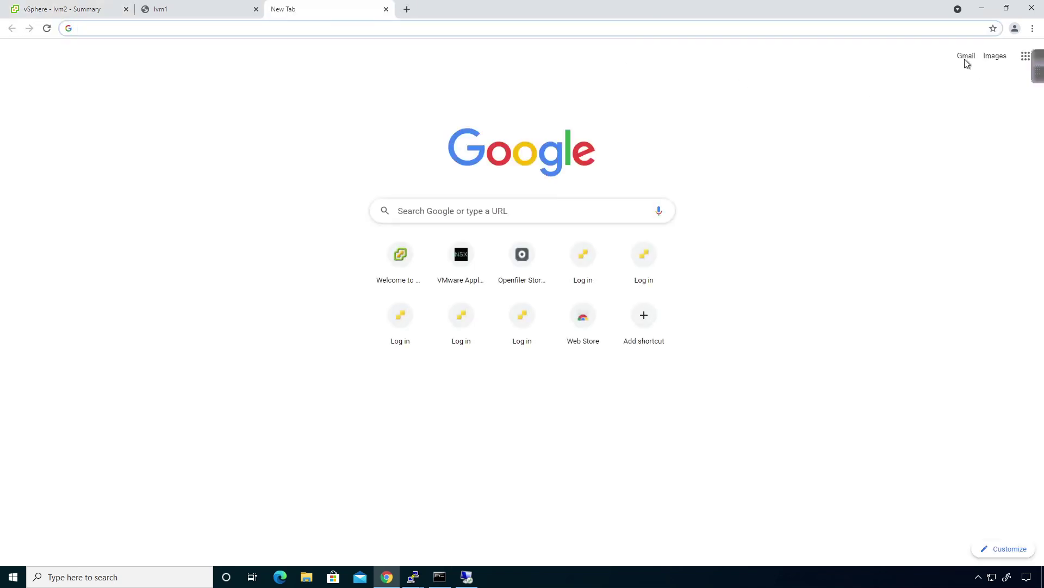
left_click(387, 266)
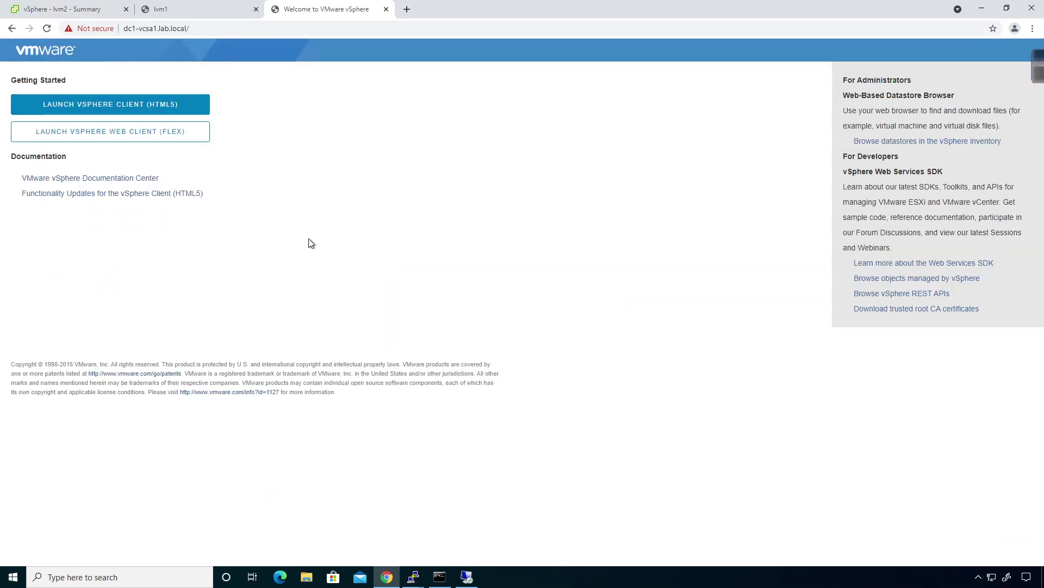
left_click(178, 107)
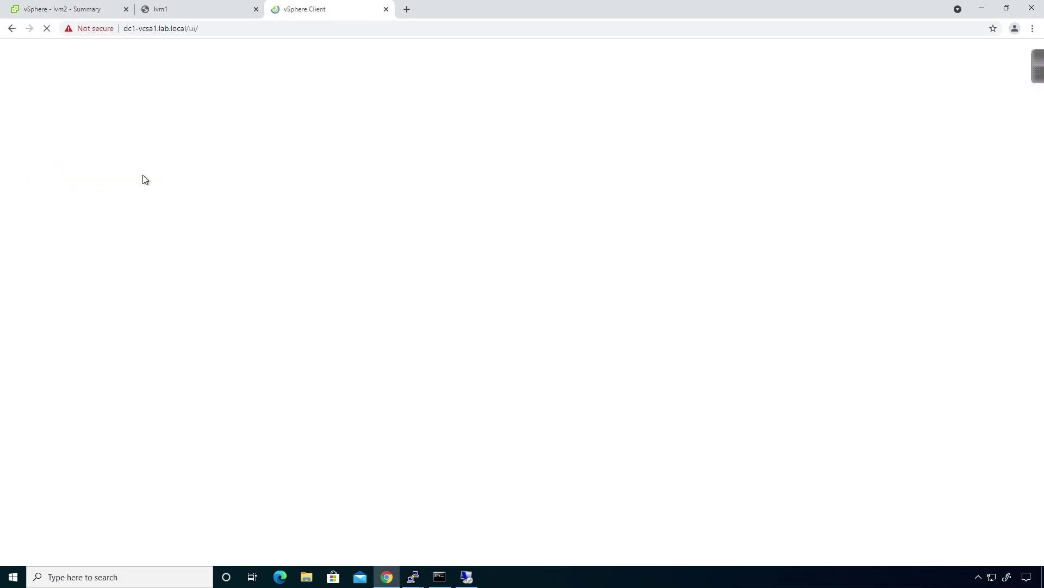
left_click(92, 11)
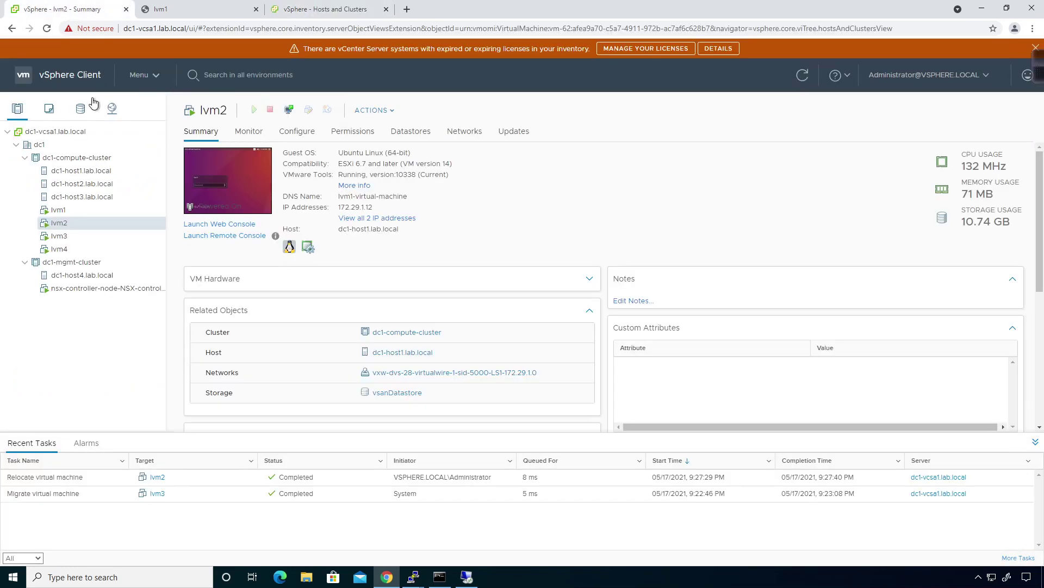
- Dismiss the license warning banner and go to Networking and Security from the main menu
left_click(1028, 48)
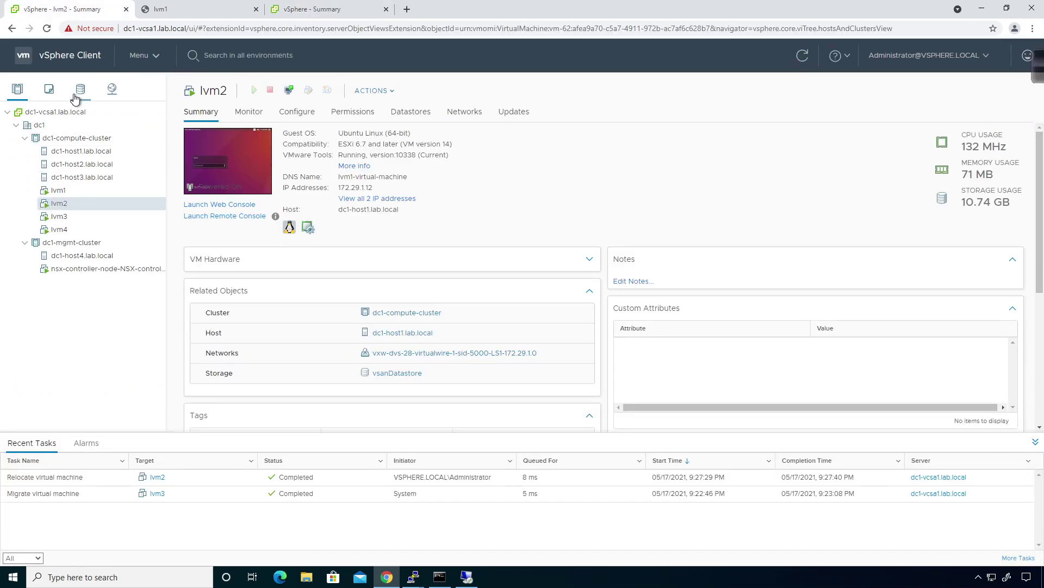
left_click(315, 8)
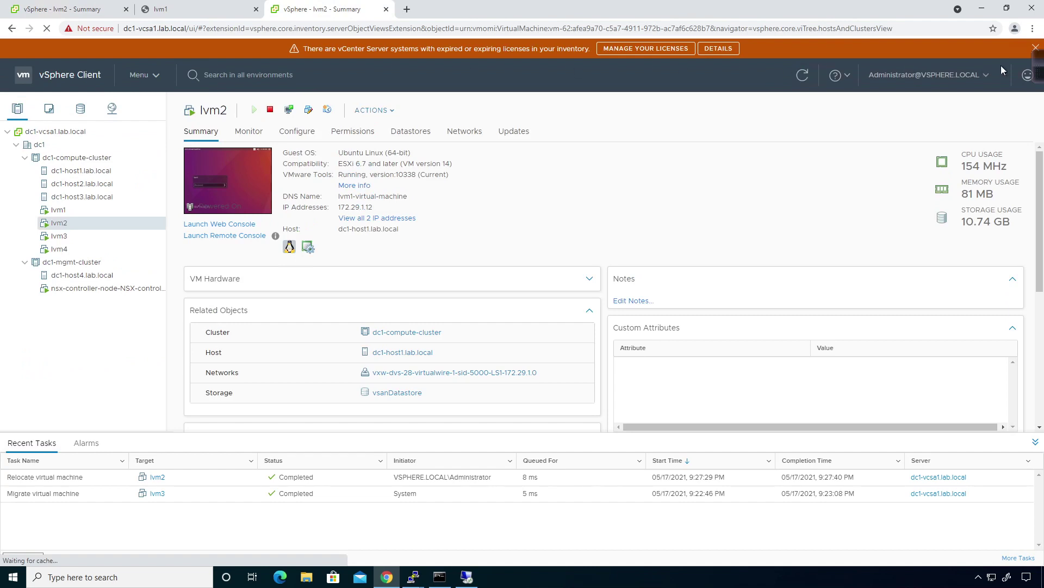
left_click(1035, 48)
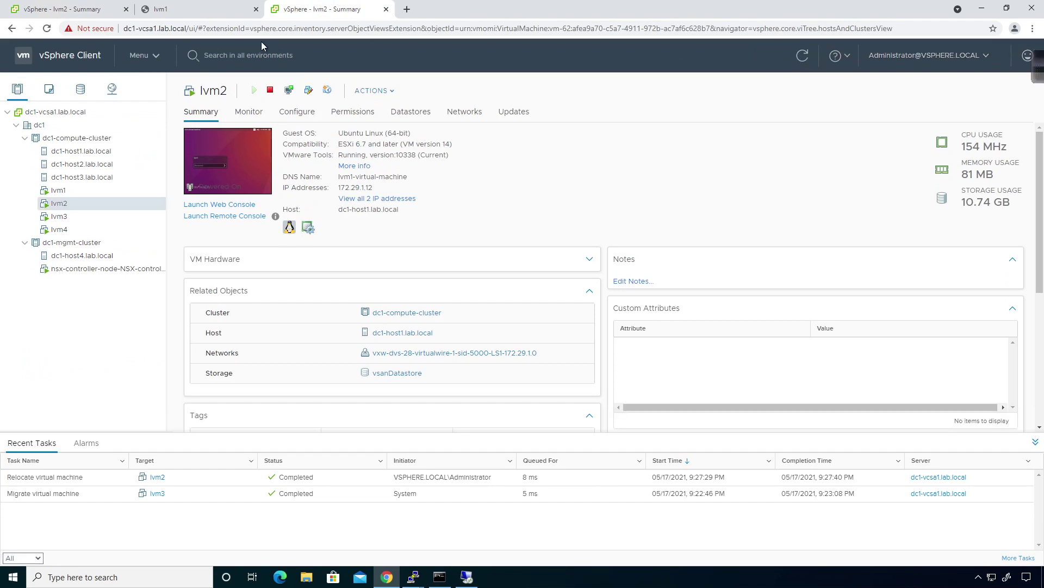
left_click(148, 61)
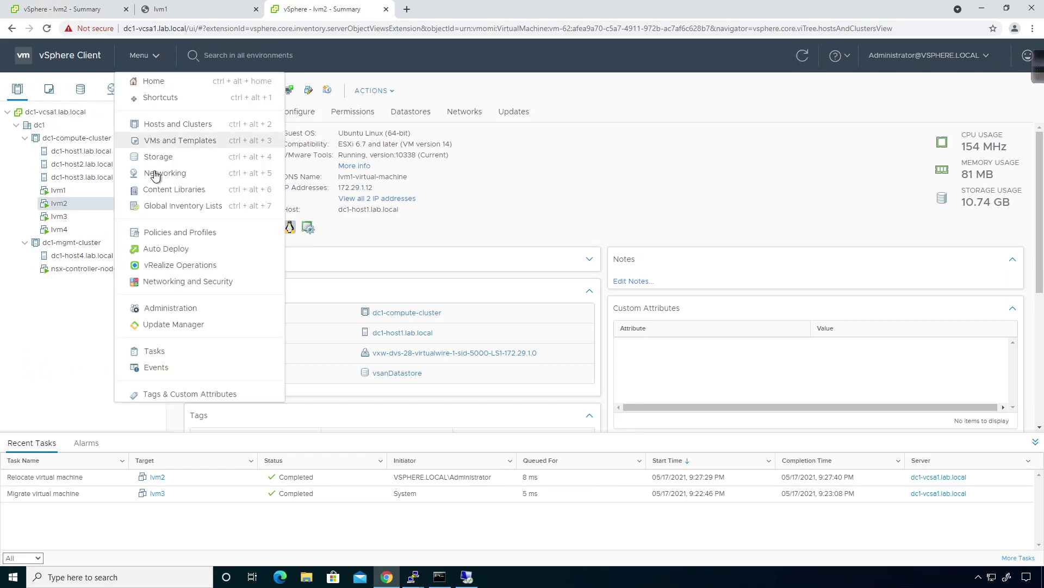
left_click(162, 281)
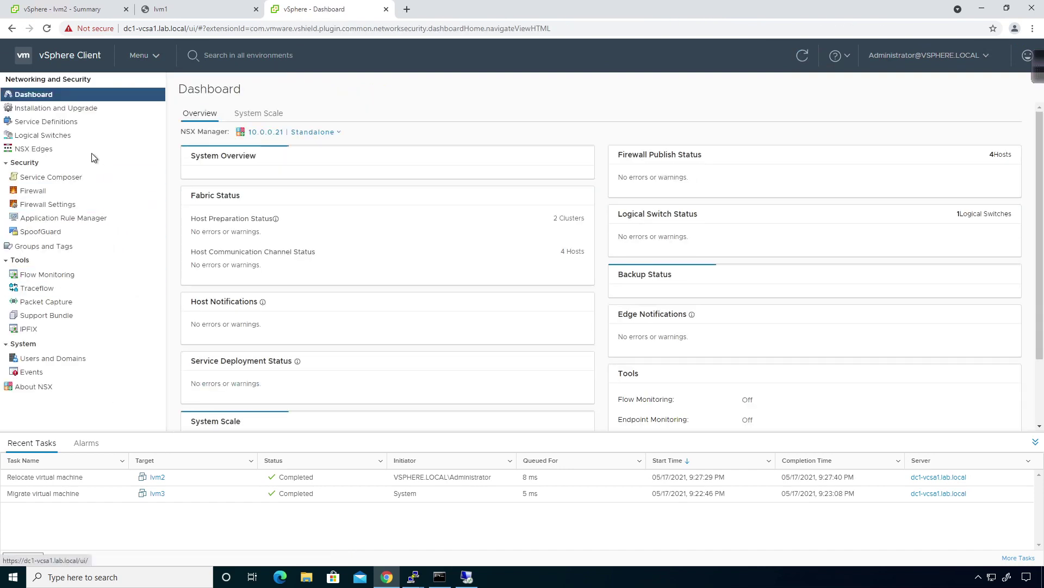
- Create logical switch LS2-172.29.2.0 in dc1-compute-transport-zone with Unicast replication
left_click(64, 136)
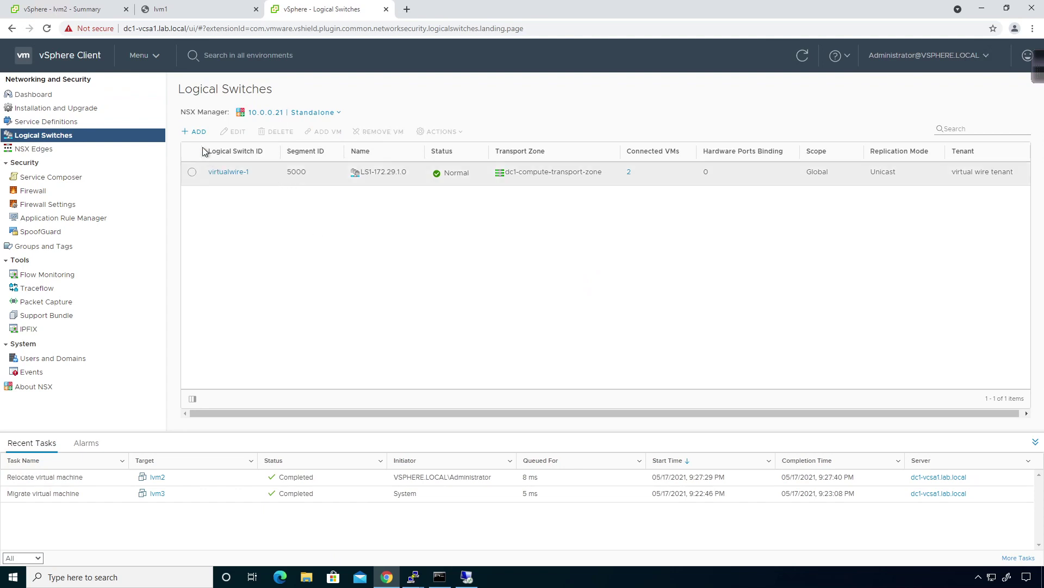
left_click(189, 133)
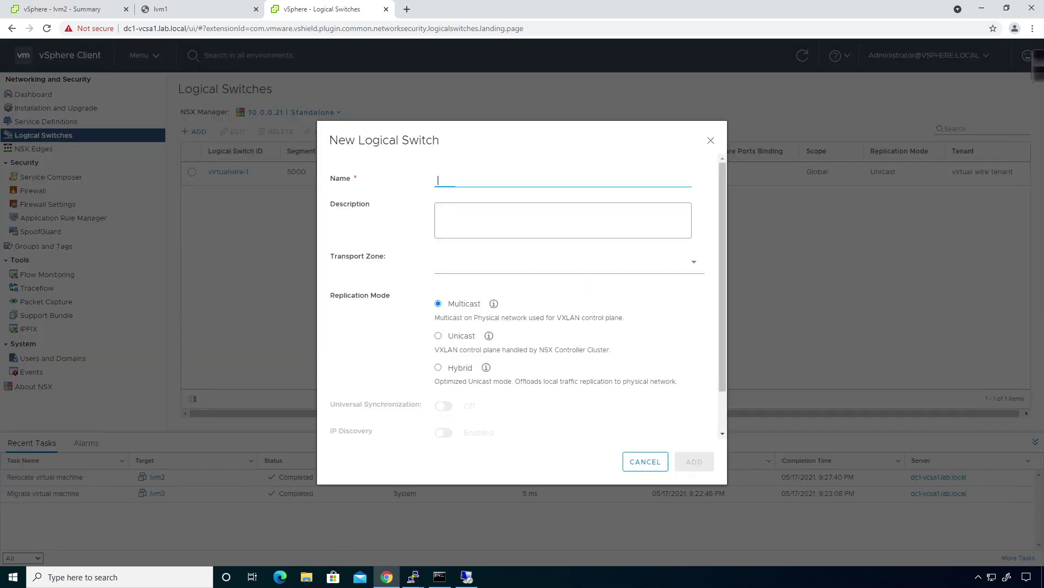
type("LS2-172.29")
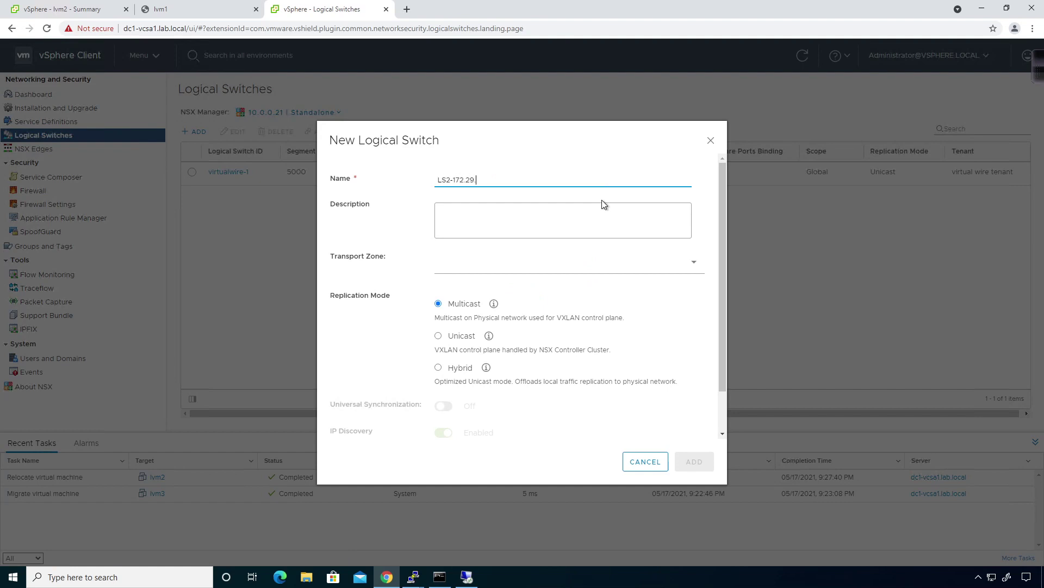
type(".2")
type(".0-")
left_click(457, 265)
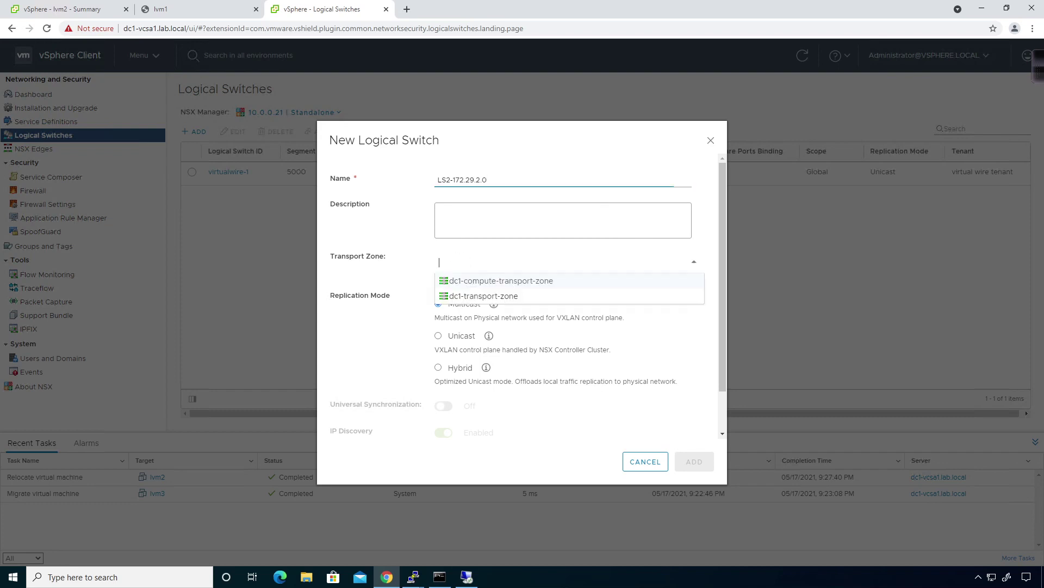
left_click(466, 283)
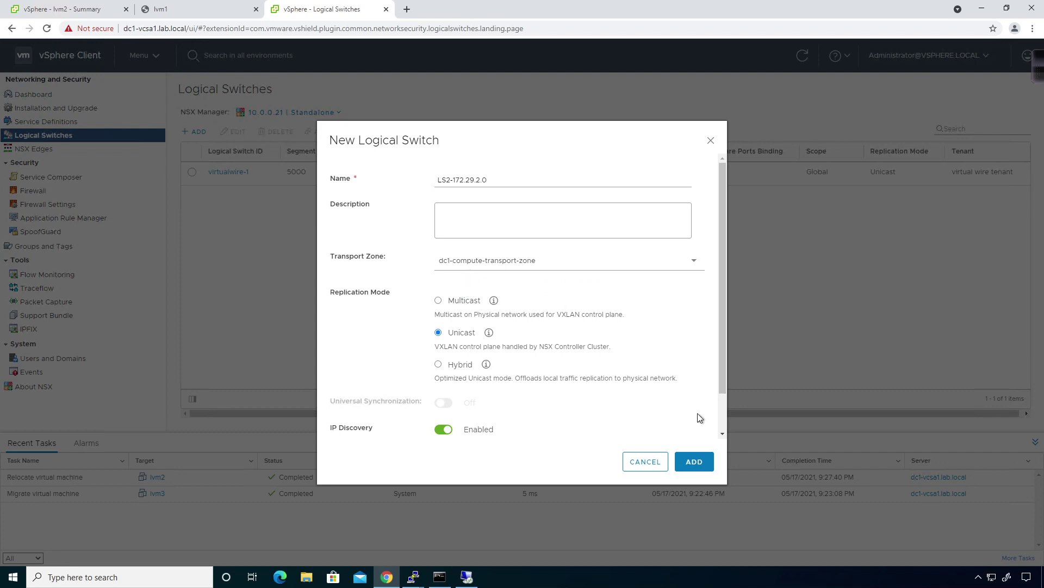
left_click(693, 460)
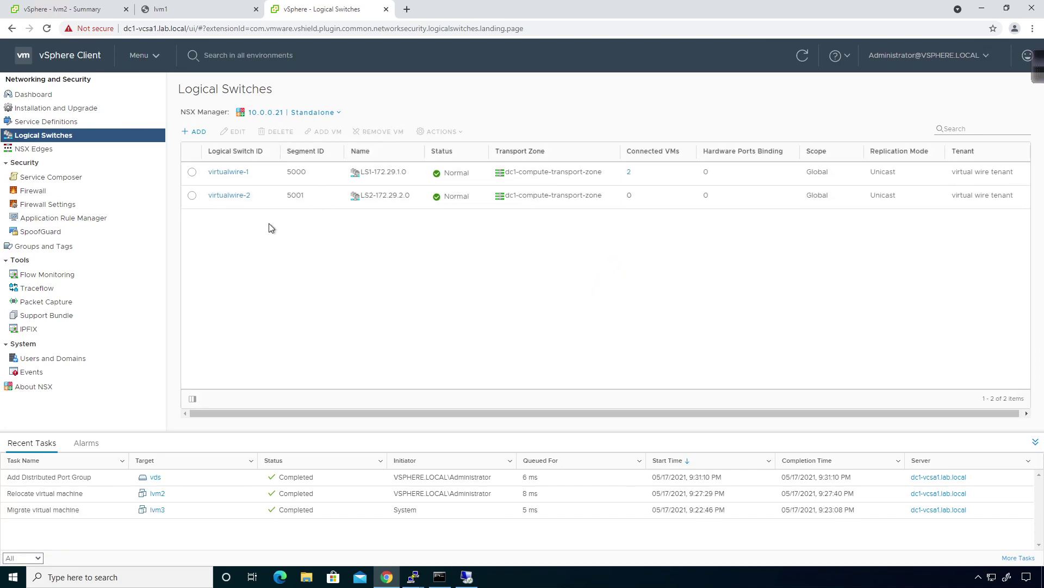
- Connect Network adapter 1 of lvm3 and lvm4 to the LS2-172.29.2.0 logical switch
left_click(192, 197)
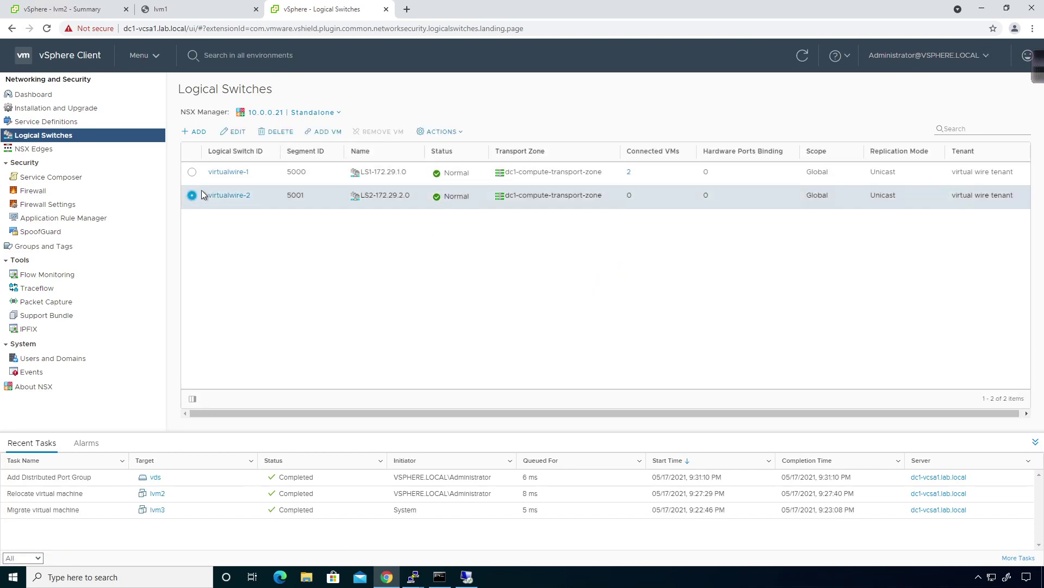
left_click(313, 134)
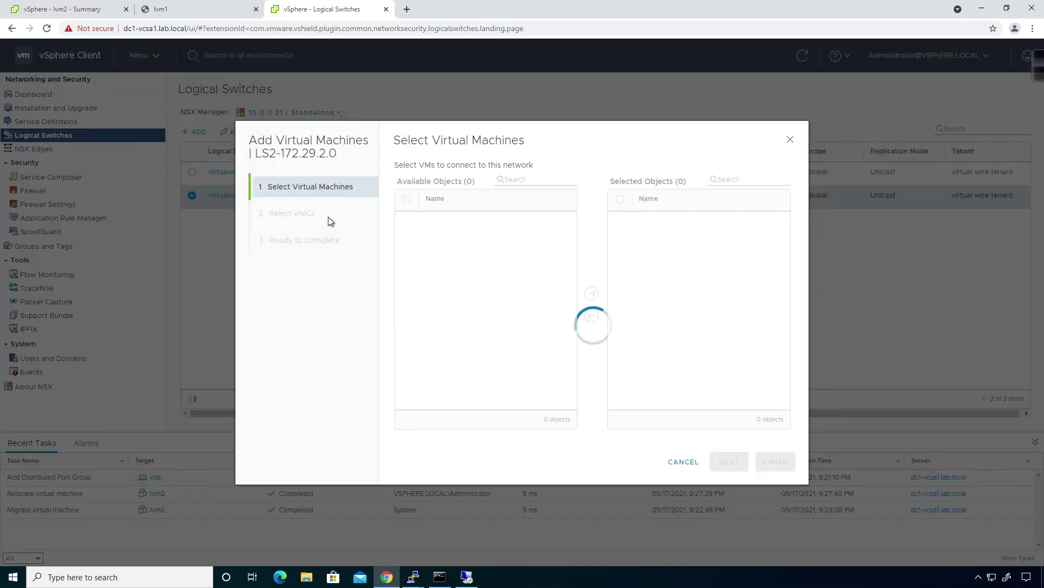
left_click(407, 286)
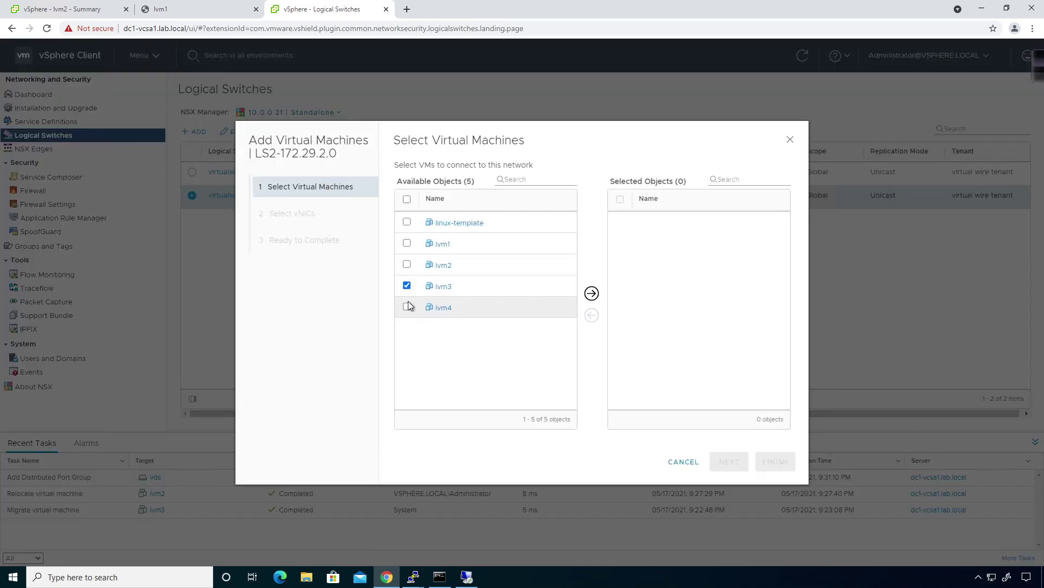
left_click(407, 306)
left_click(592, 293)
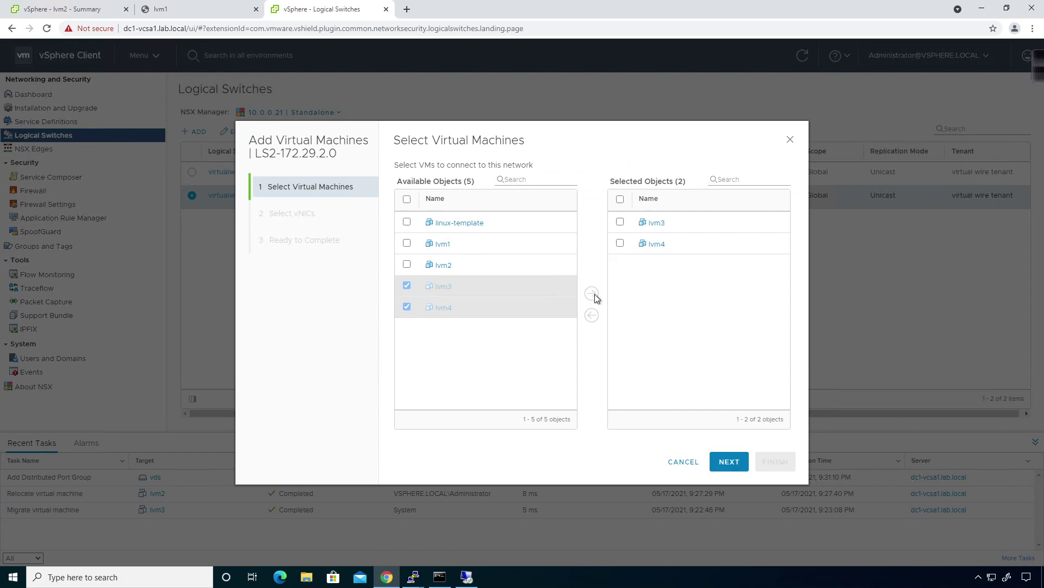
left_click(718, 463)
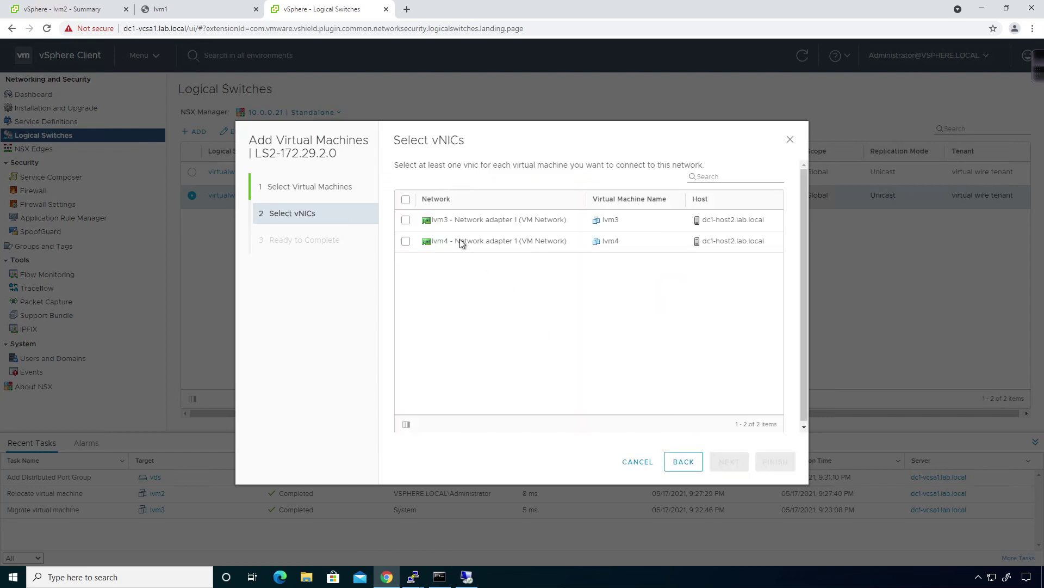
left_click(405, 200)
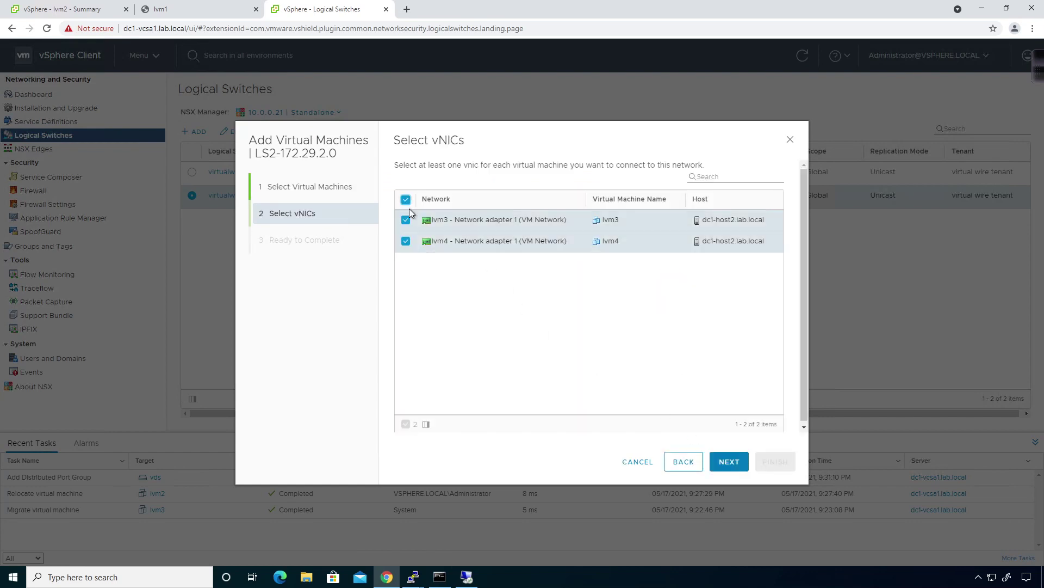
left_click(726, 468)
left_click(775, 462)
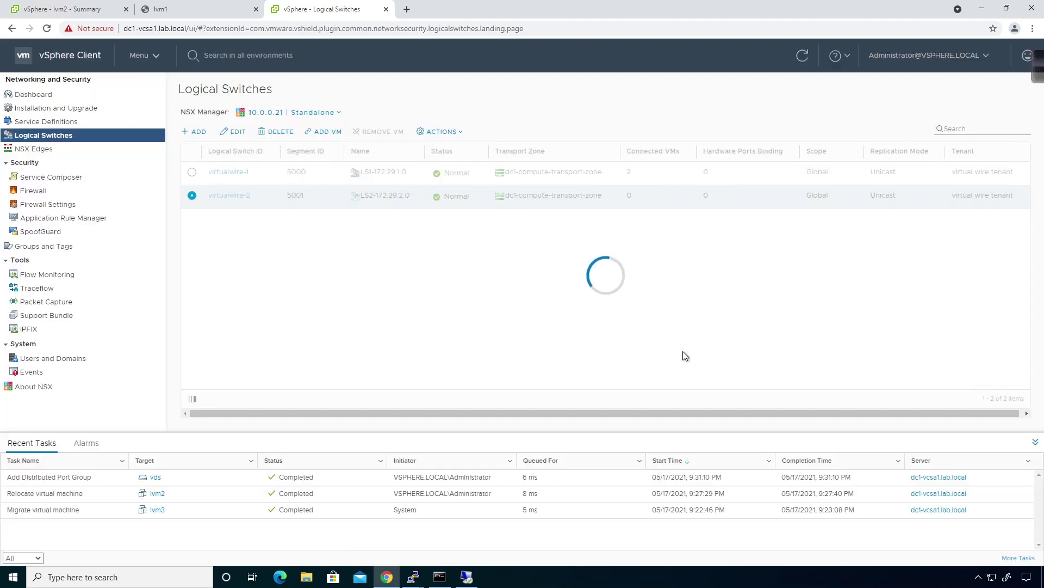
- Return to the VM inventory and view the lvm3 and lvm4 summaries
left_click(41, 12)
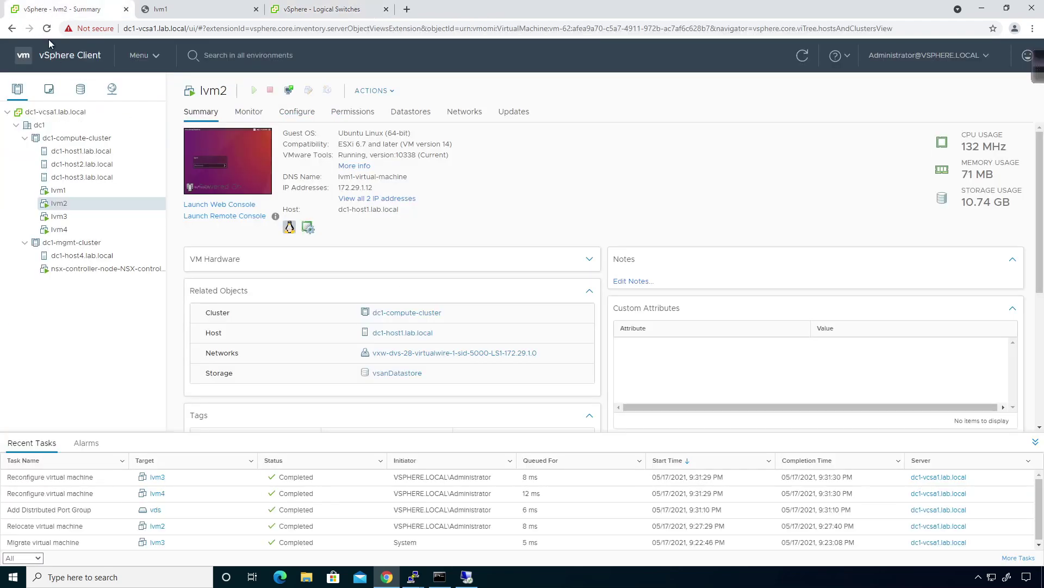
left_click(71, 217)
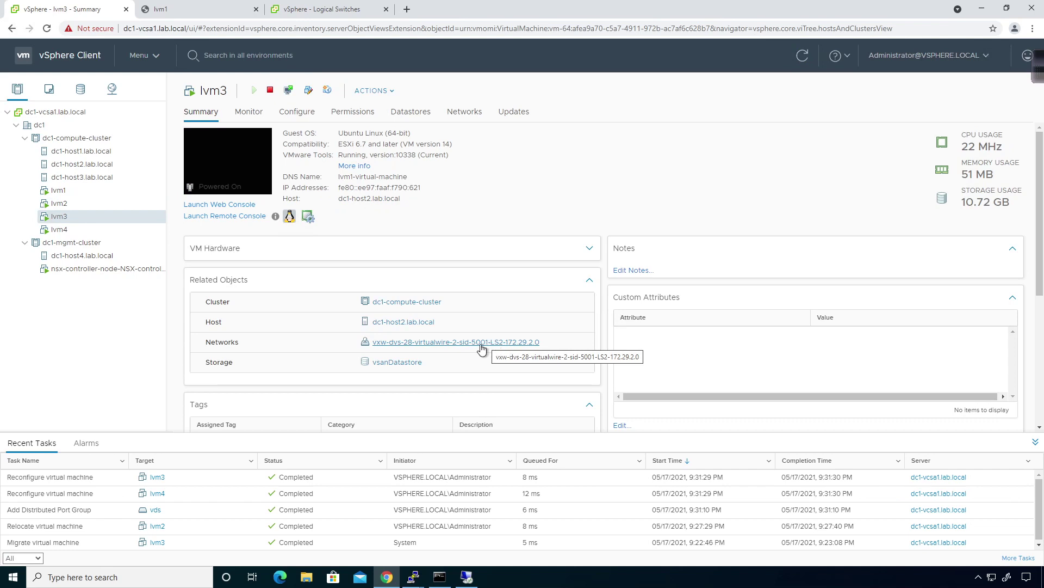
left_click(59, 229)
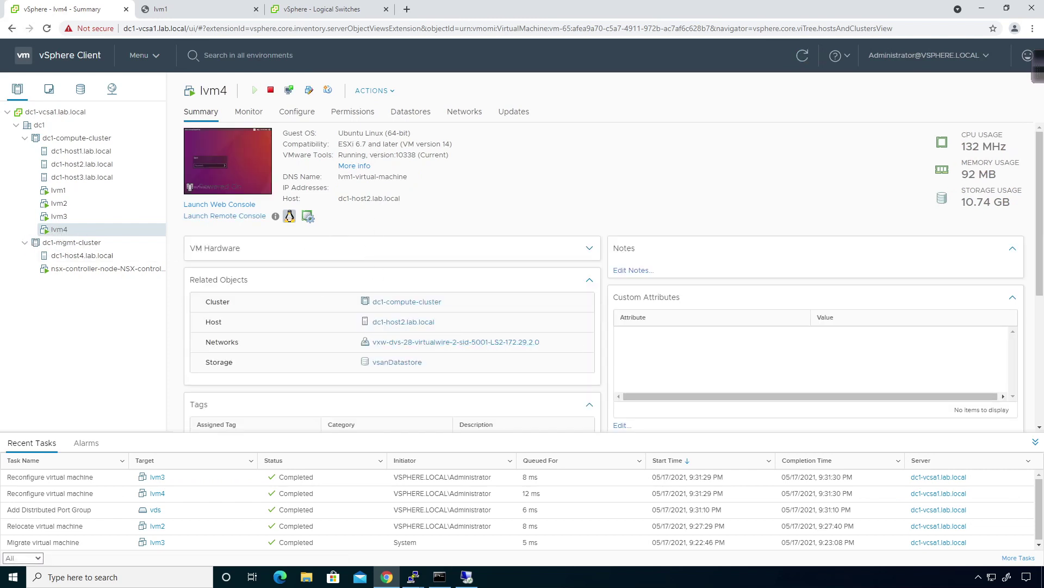
- Migrate lvm4 to dc1-host3.lab.local with high-priority vMotion, then view lvm3's summary
right_click(61, 235)
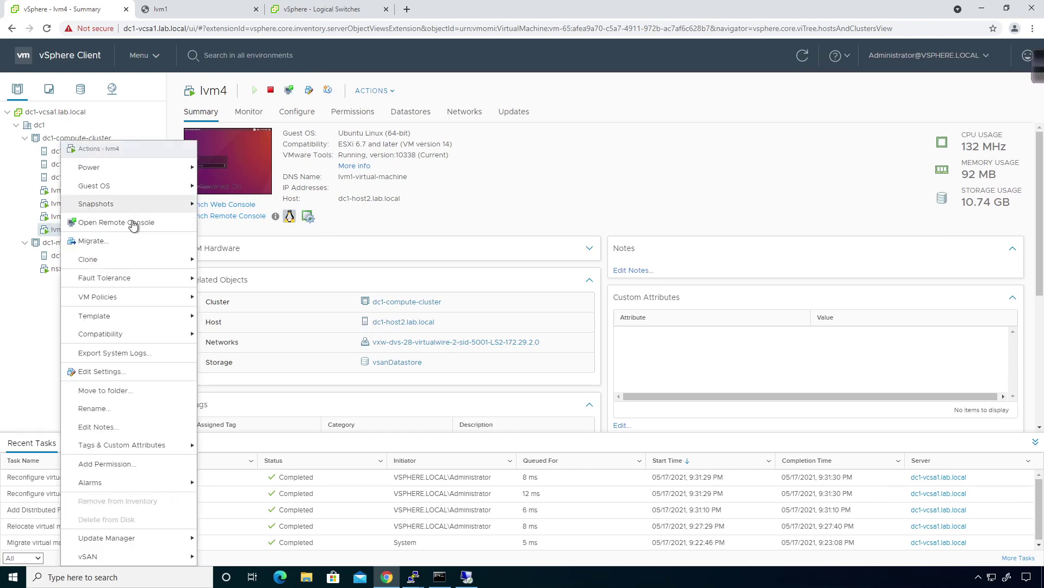
left_click(108, 243)
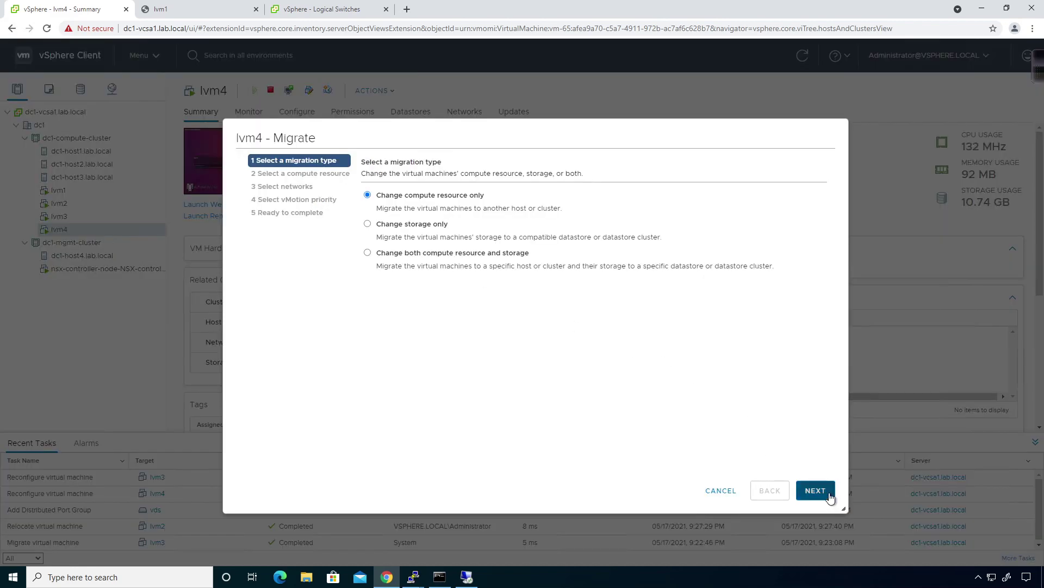
left_click(828, 494)
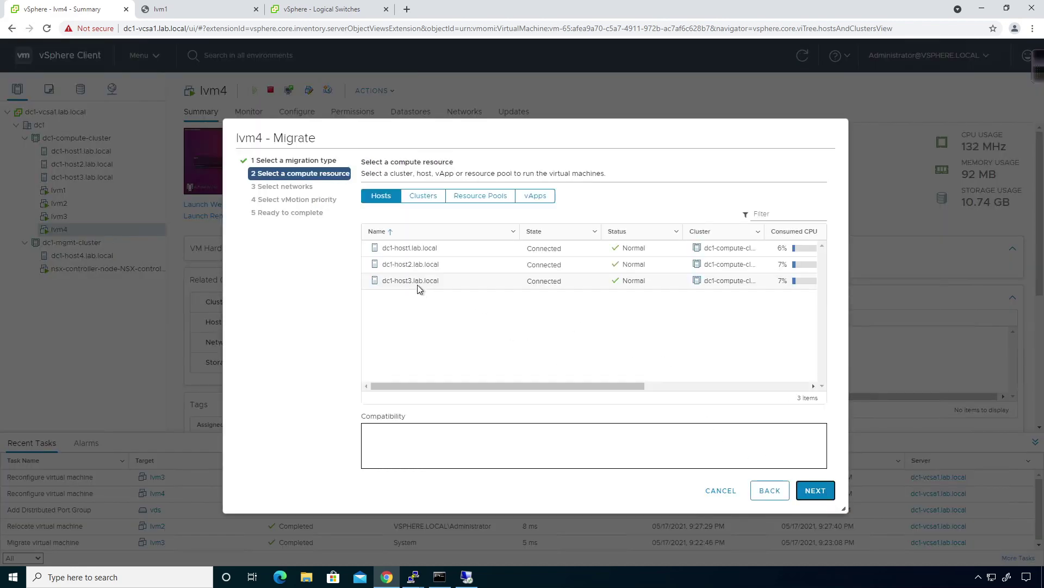
left_click(416, 285)
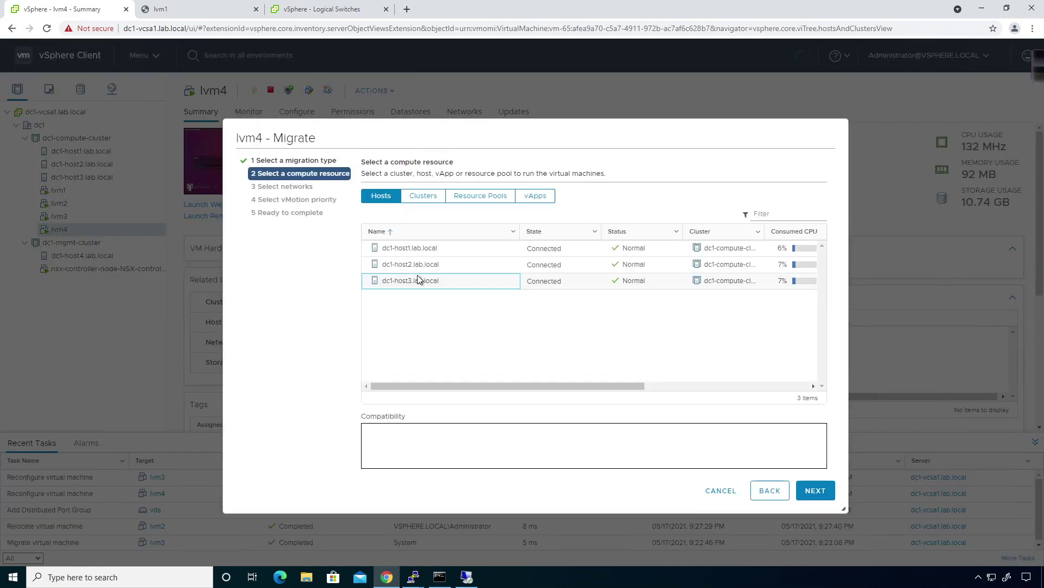
left_click(815, 491)
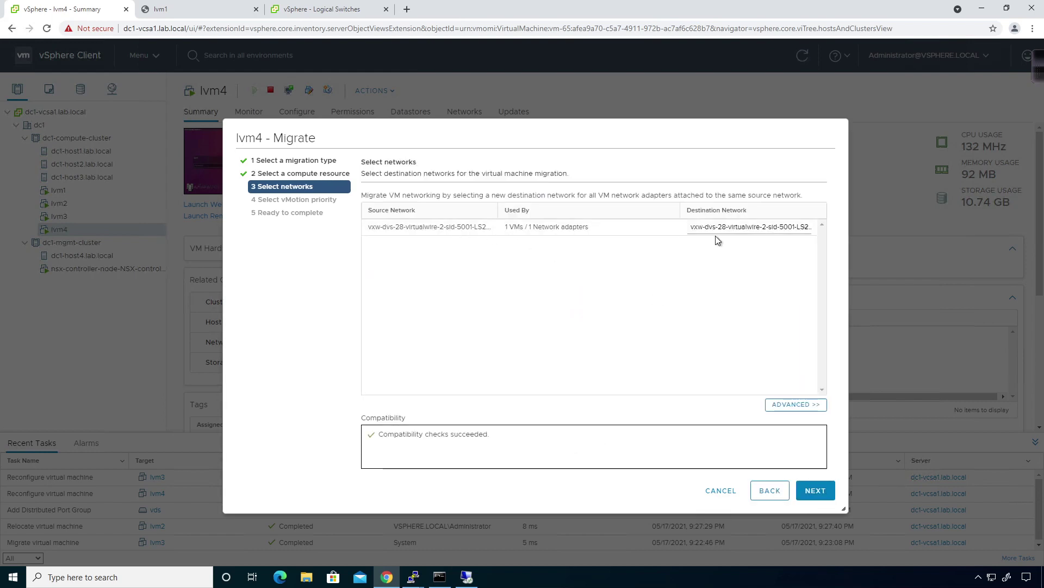
left_click(816, 491)
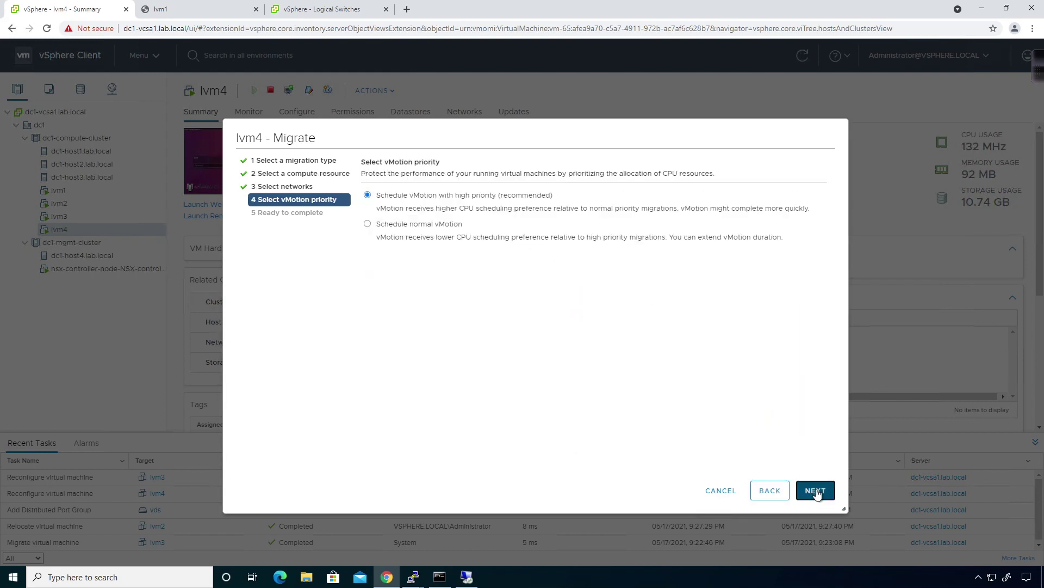
left_click(815, 491)
left_click(815, 490)
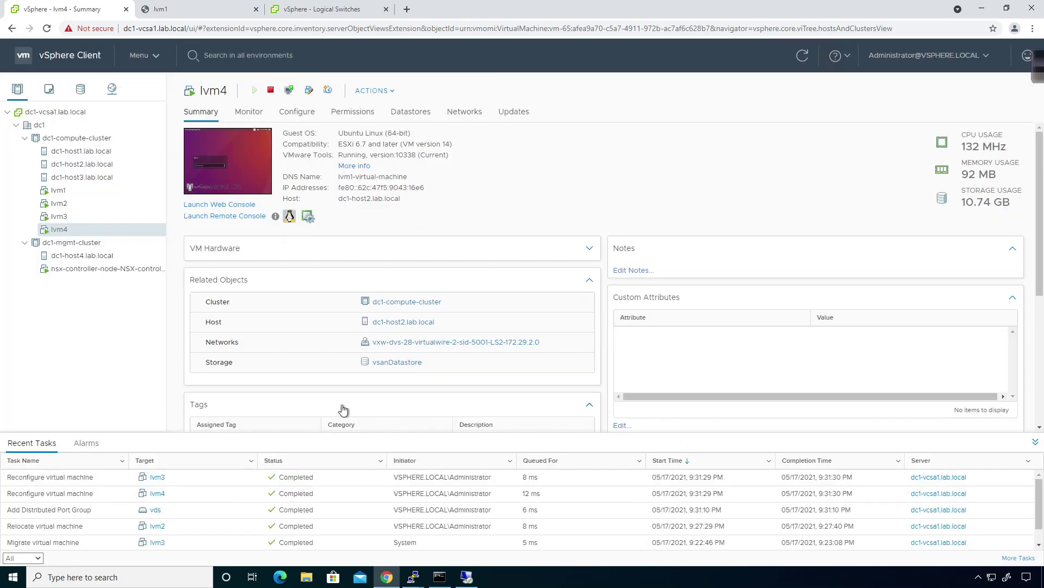
left_click(54, 217)
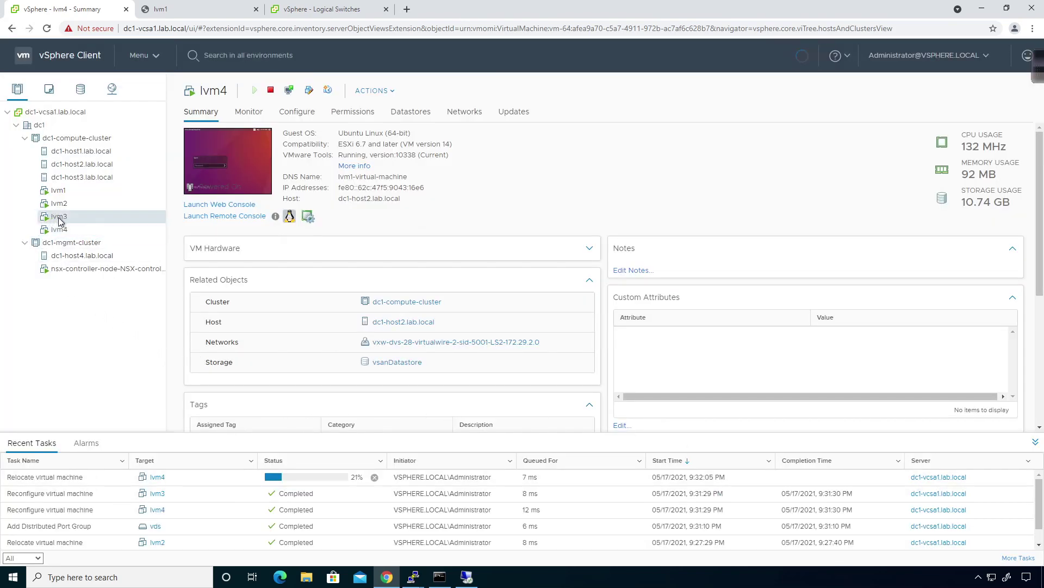
left_click(238, 206)
- Open browser-based web consoles for both lvm3 and lvm4
left_click(645, 357)
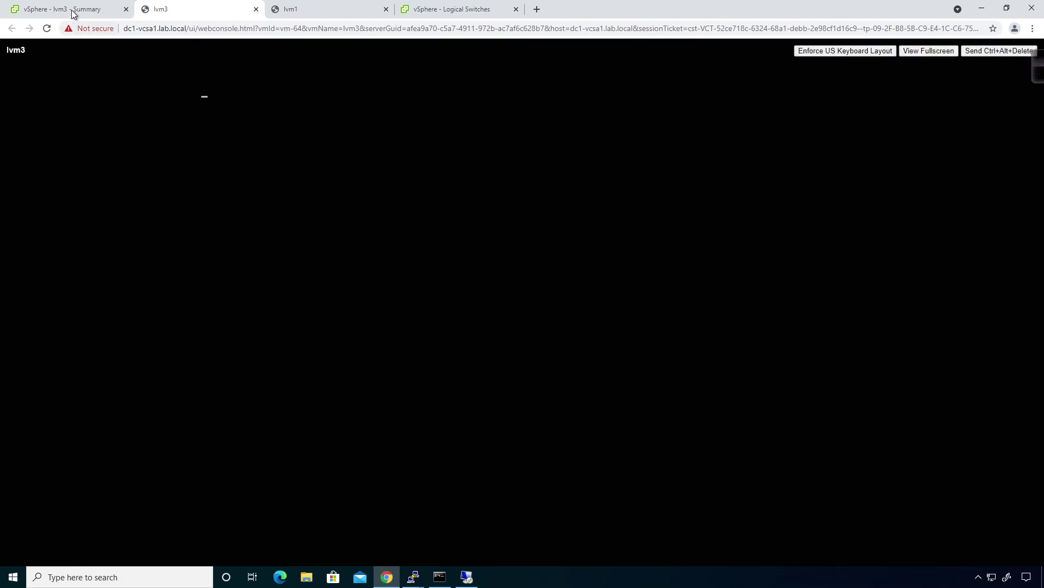
left_click(73, 13)
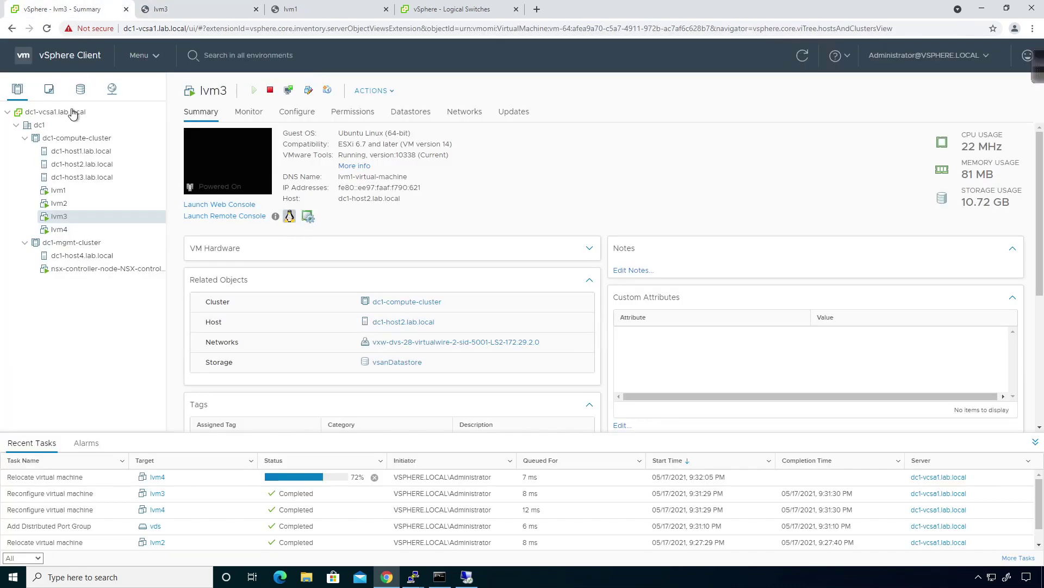
left_click(61, 230)
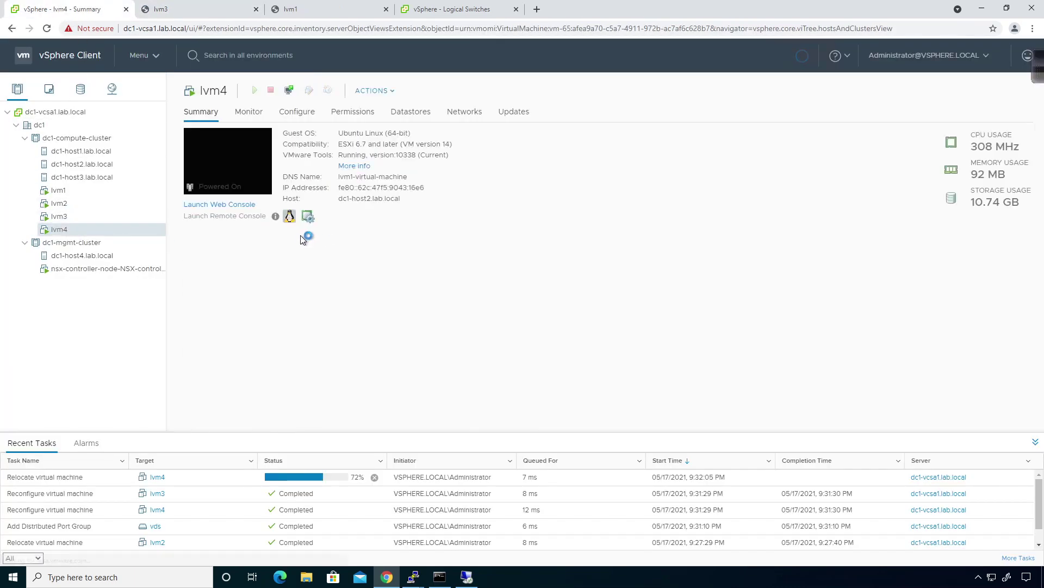
left_click(226, 205)
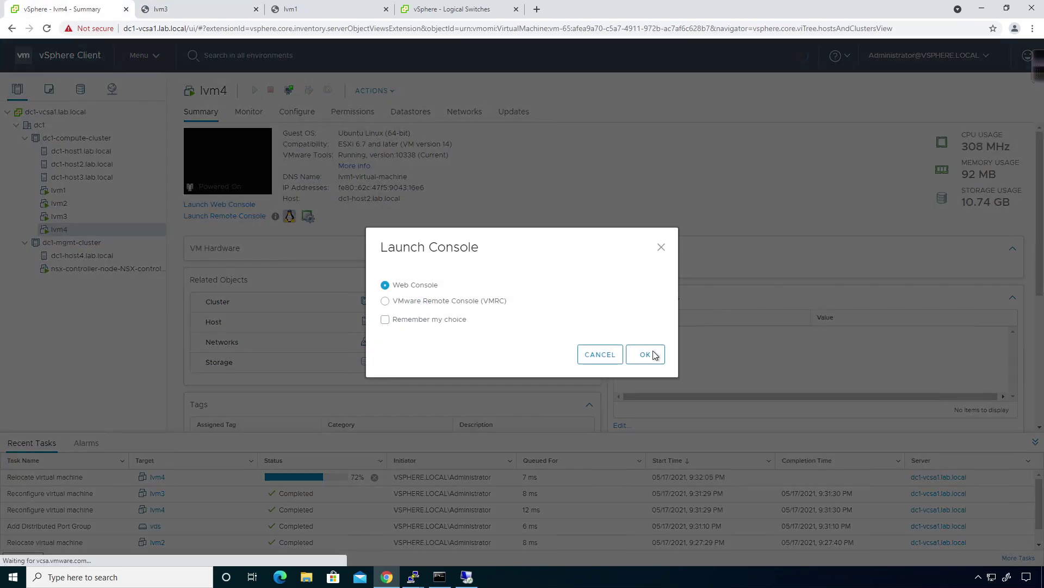
left_click(645, 351)
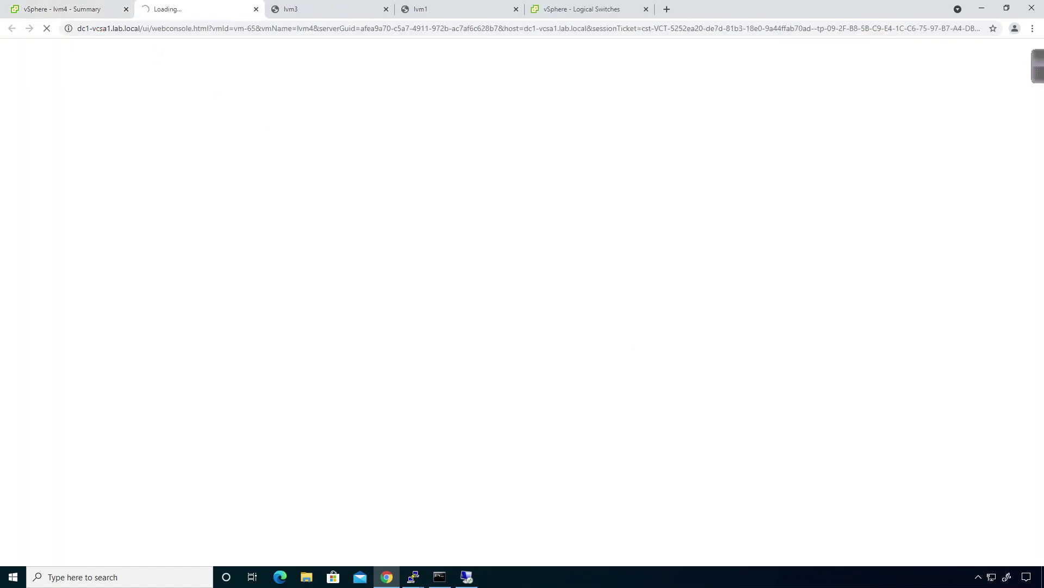
- Check the lvm3 and lvm4 consoles, close both, and return to lvm3's summary
left_click(314, 14)
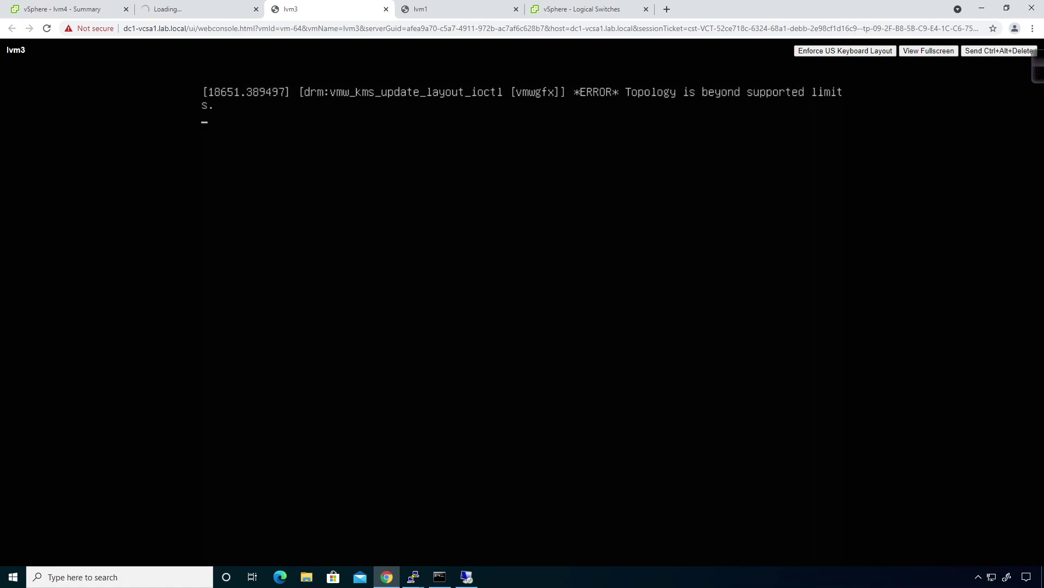
left_click(187, 8)
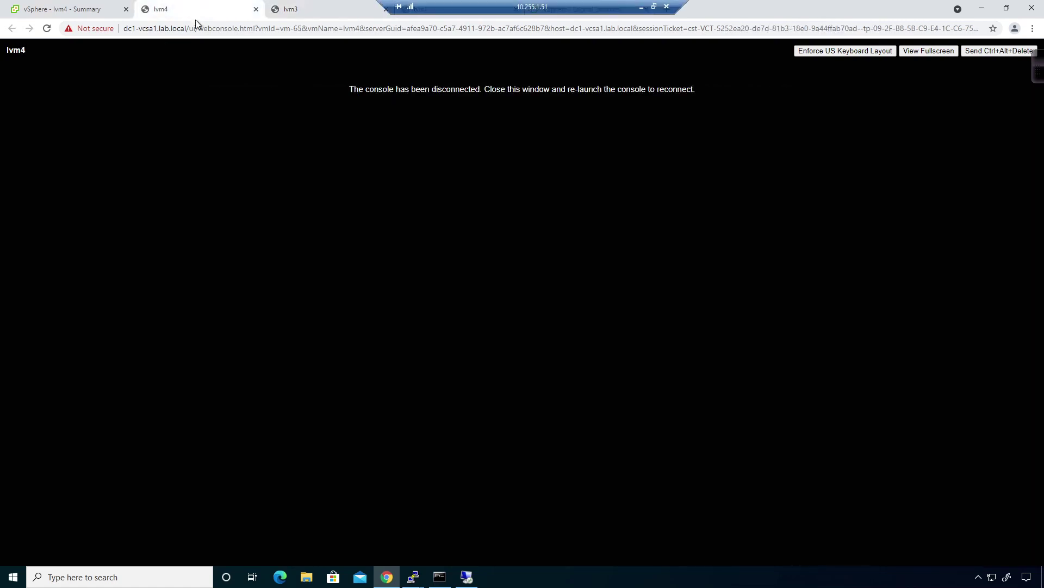
left_click(60, 10)
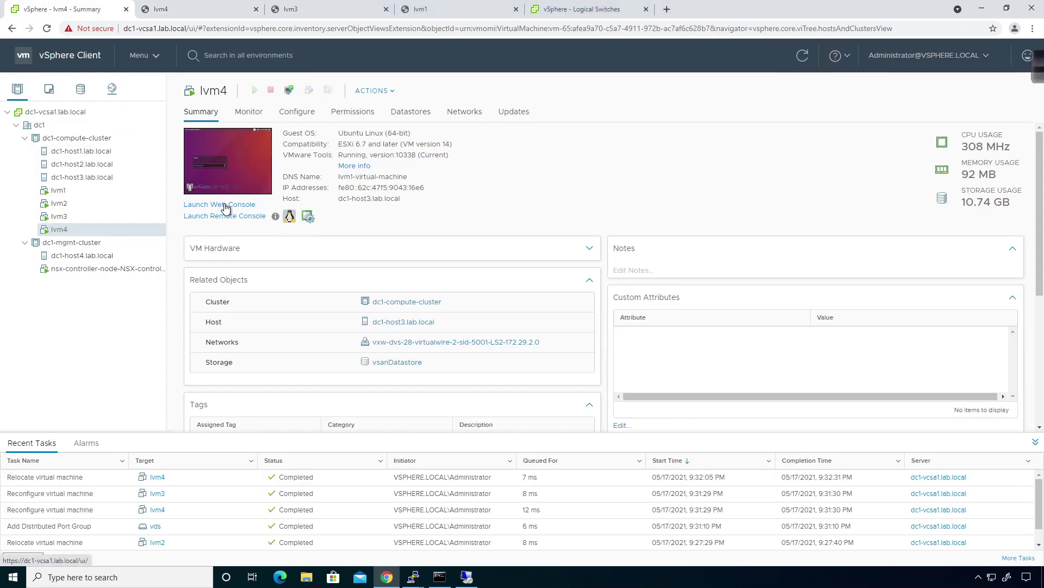
left_click(256, 10)
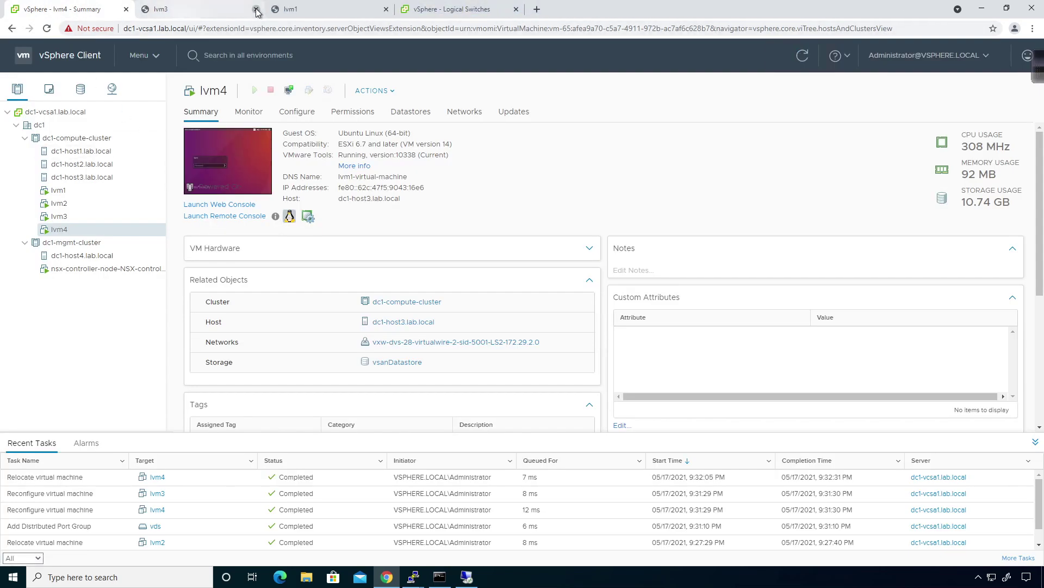
left_click(255, 9)
left_click(65, 216)
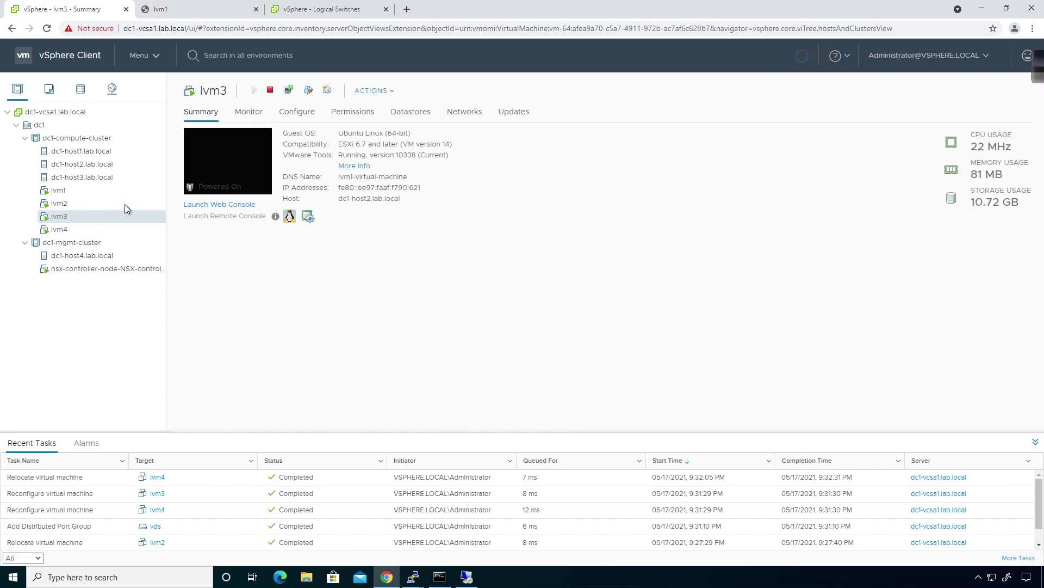
- Power off lvm3 via Actions > Power > Power Off, then view lvm4's summary
left_click(382, 97)
mouse_move(392, 124)
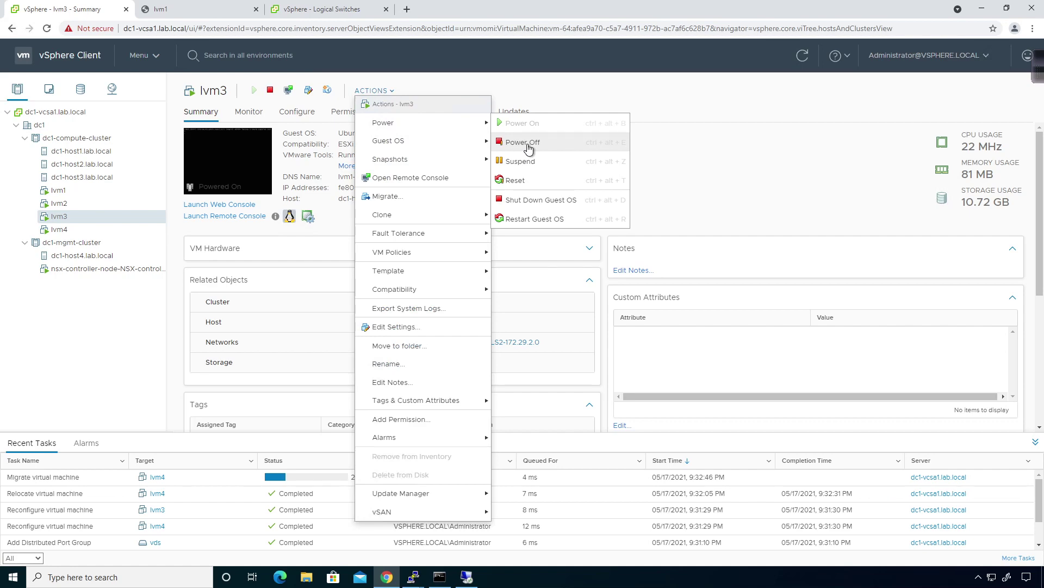
left_click(527, 144)
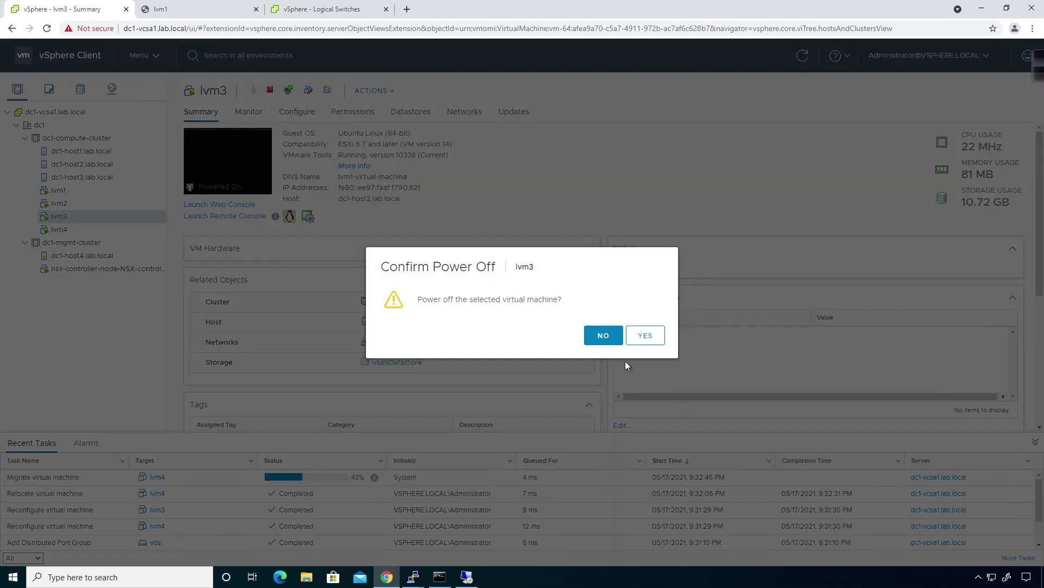
left_click(644, 337)
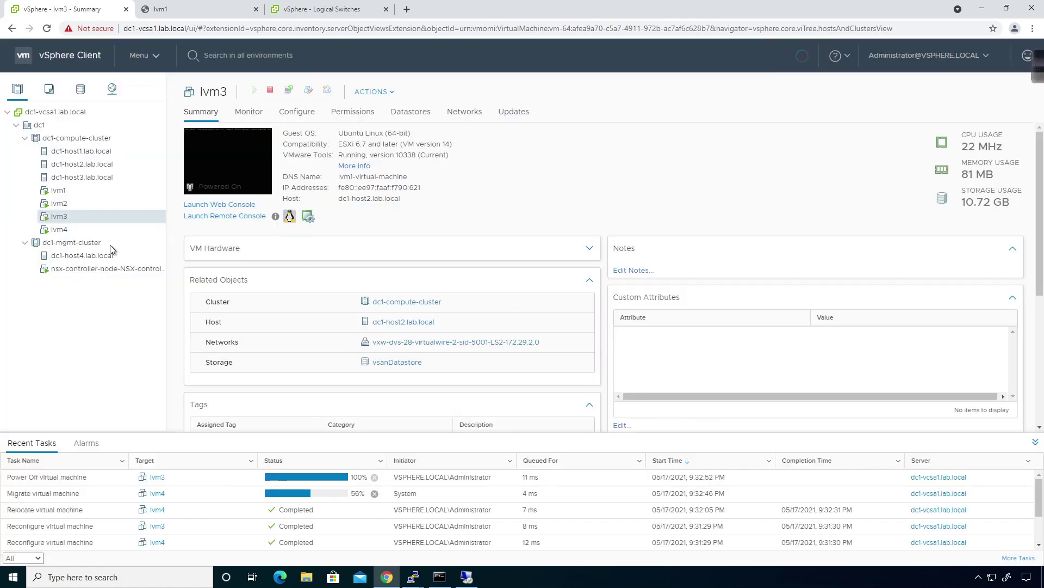
left_click(56, 229)
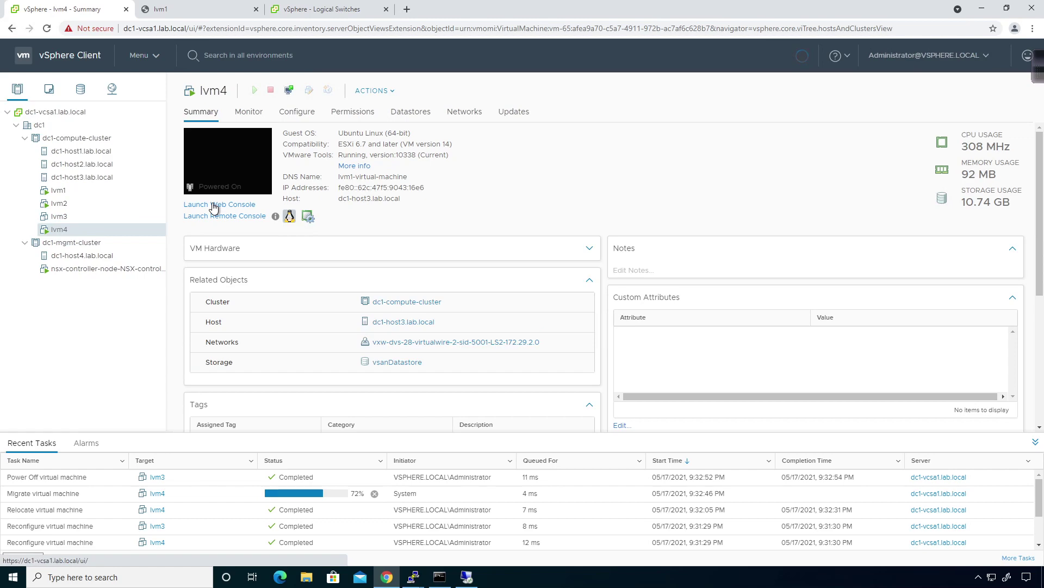
- Open lvm4's web console and log in to its Ubuntu desktop with the account password
left_click(213, 206)
left_click(643, 357)
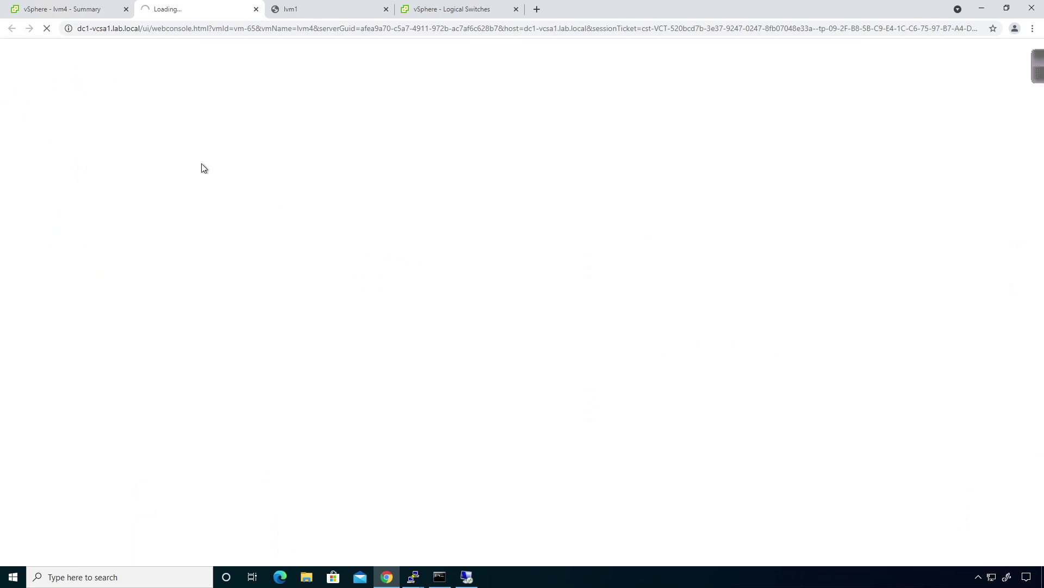
left_click(45, 7)
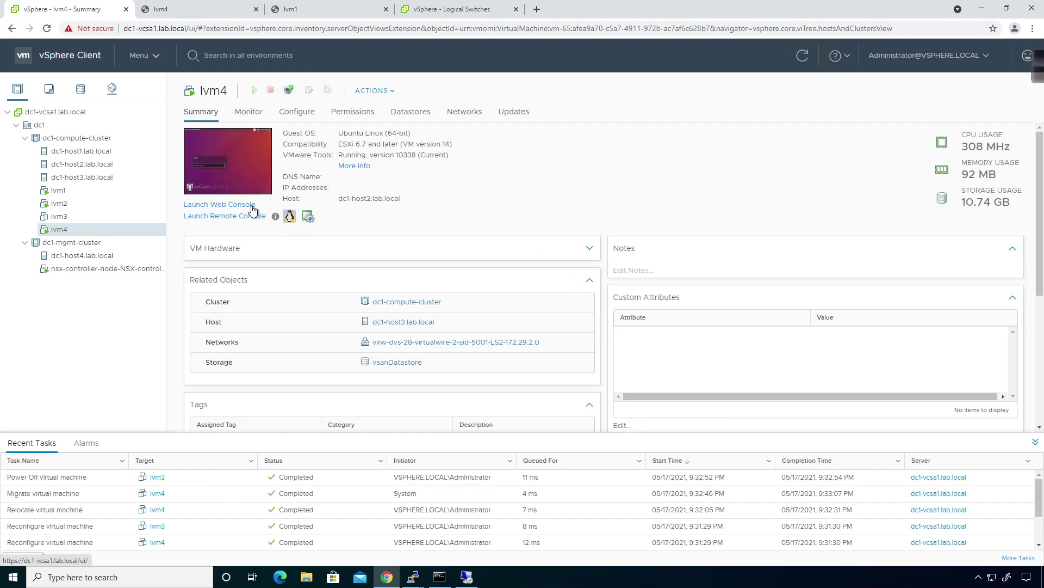
left_click(230, 209)
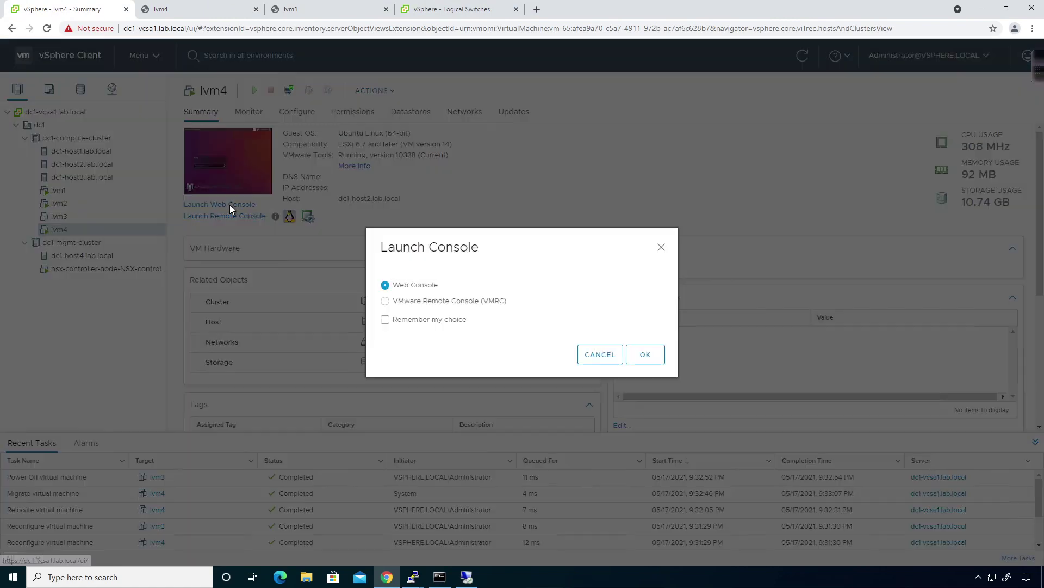
left_click(599, 352)
left_click(166, 10)
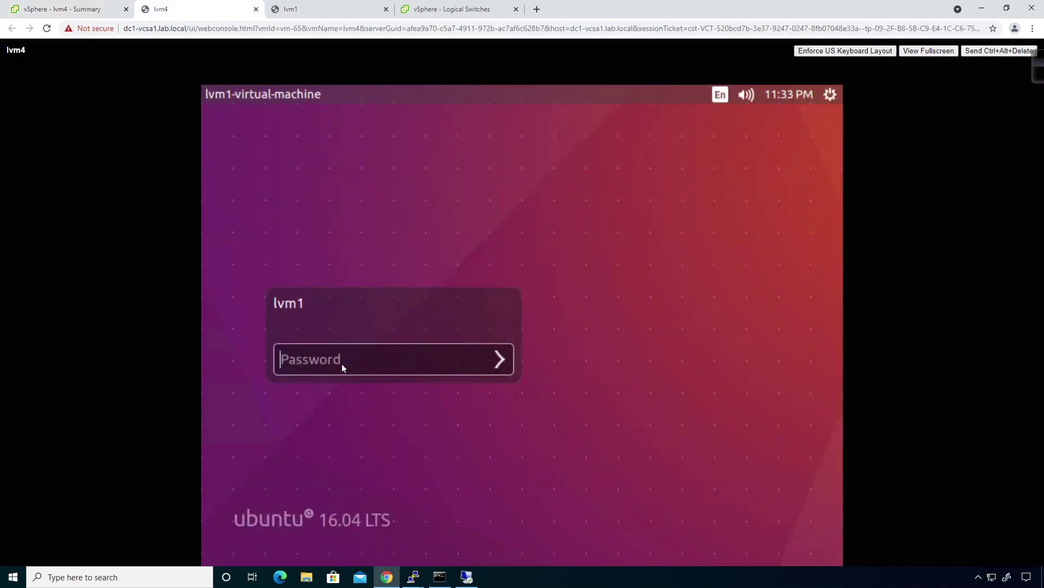
type("********")
key("Return")
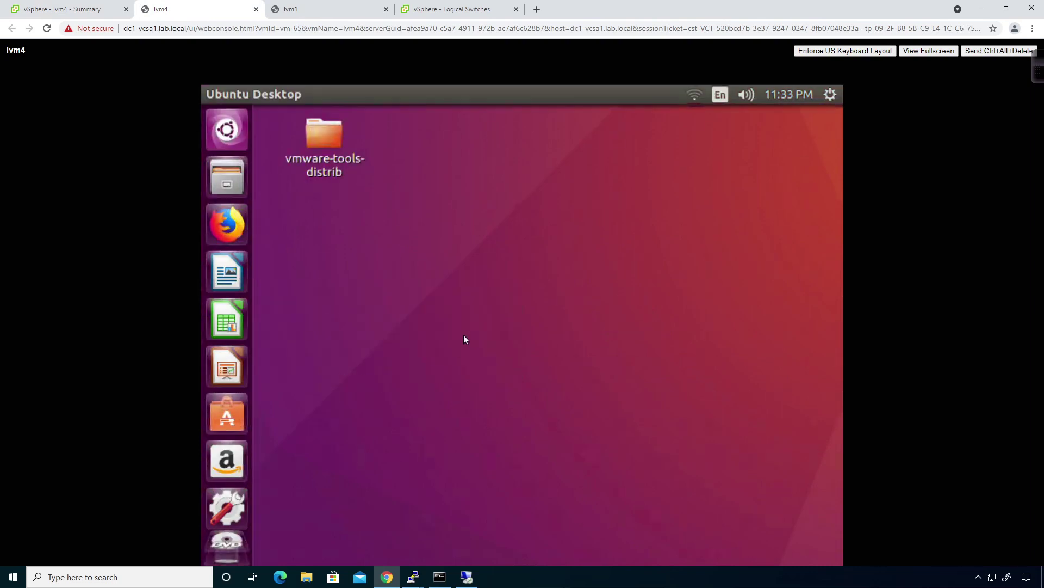
- Open Wired connection 1 for editing and switch its IPv4 method to Manual
left_click(700, 94)
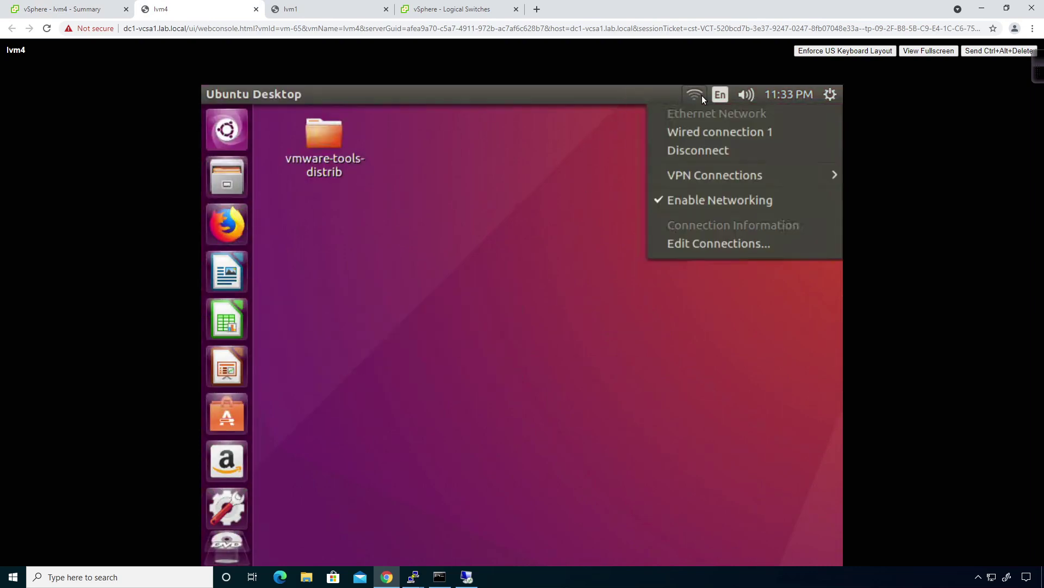
left_click(703, 244)
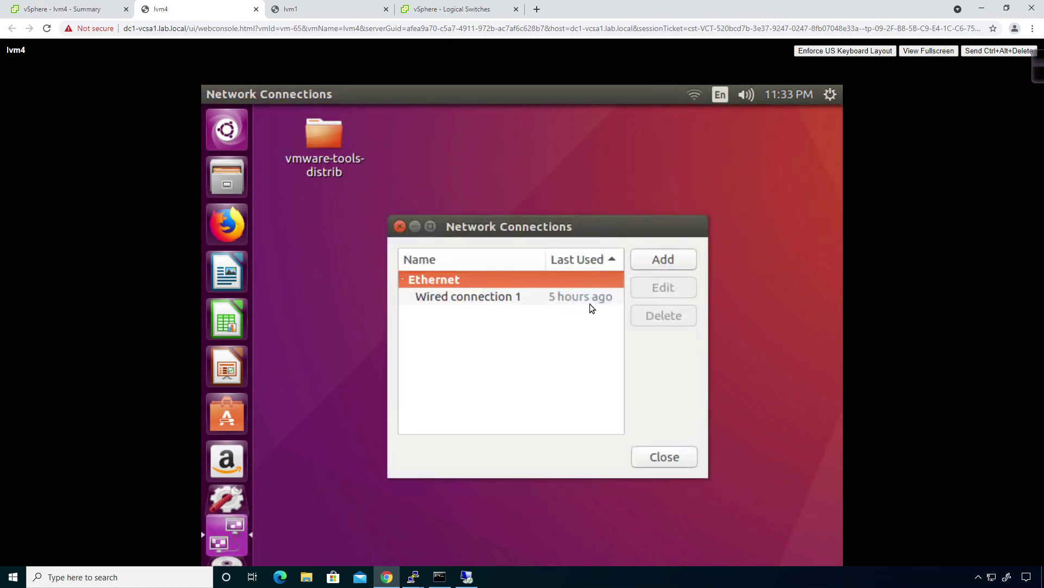
left_click(595, 298)
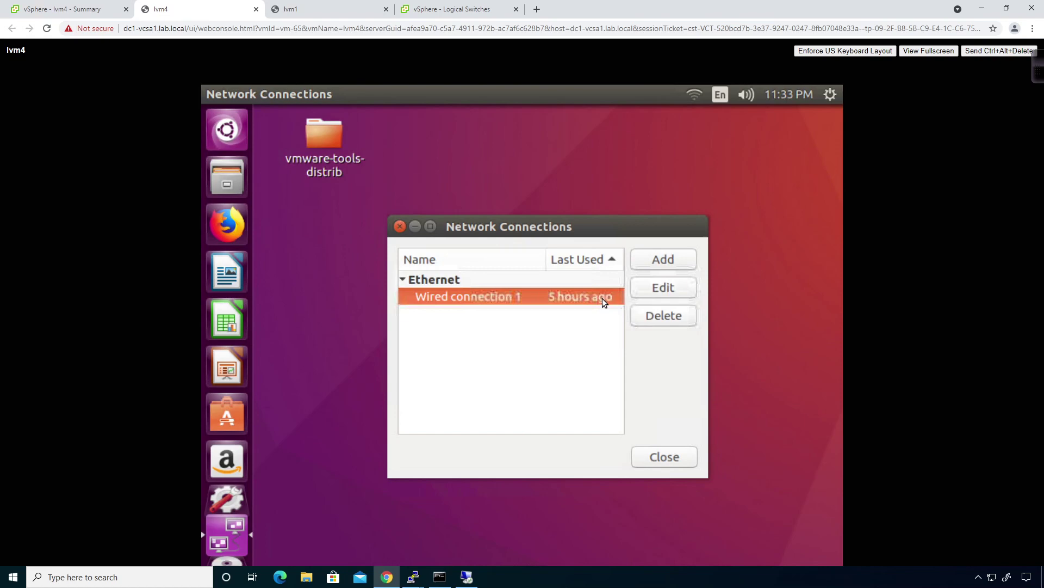
left_click(652, 283)
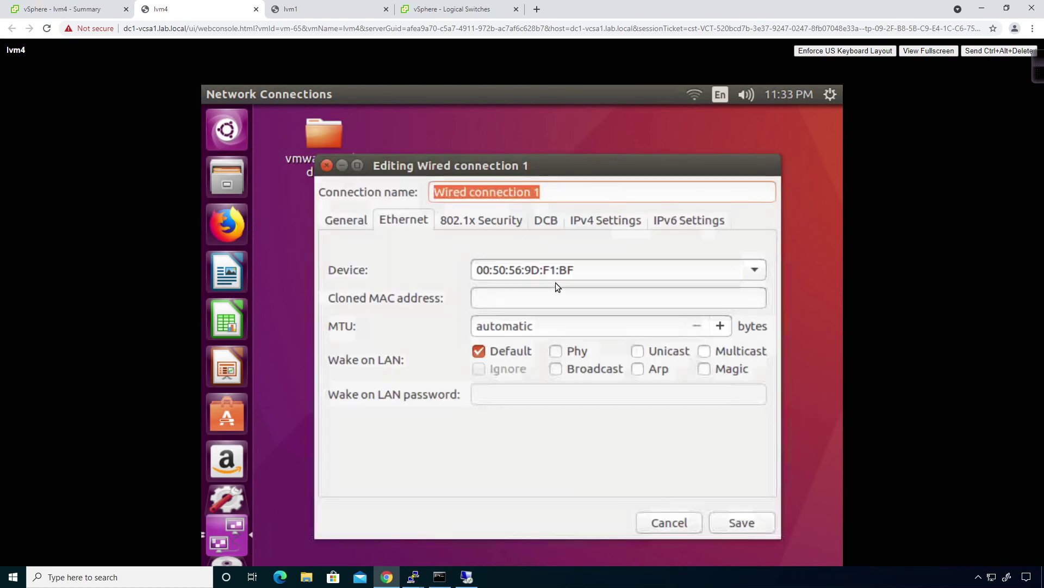
left_click(616, 222)
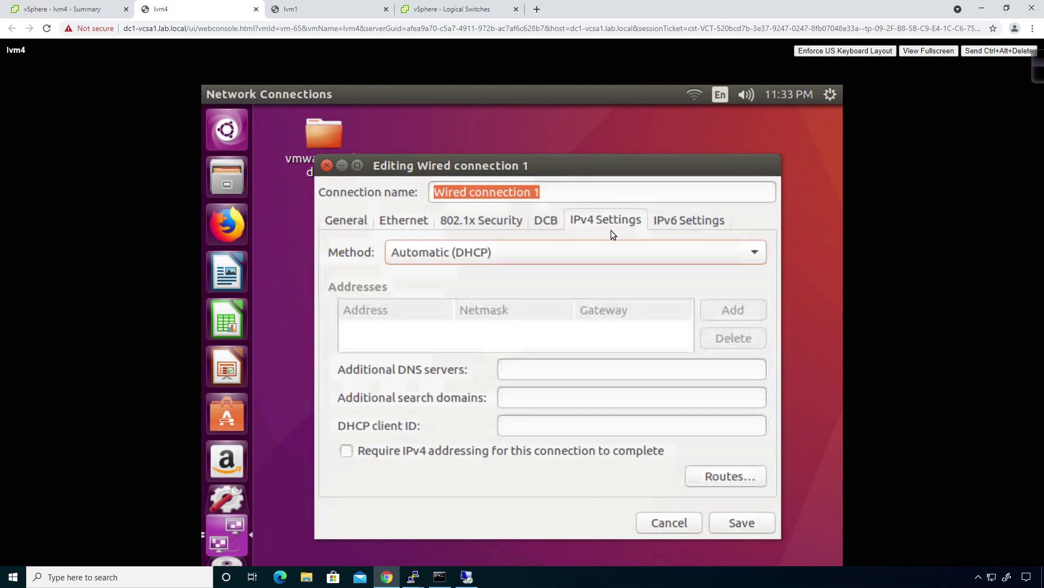
left_click(496, 259)
left_click(460, 298)
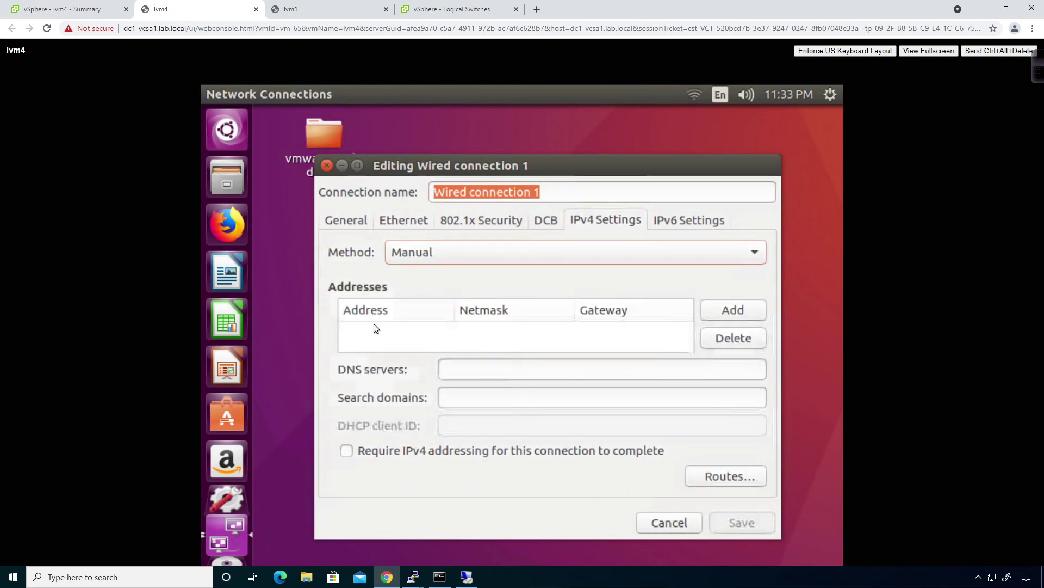
left_click(705, 310)
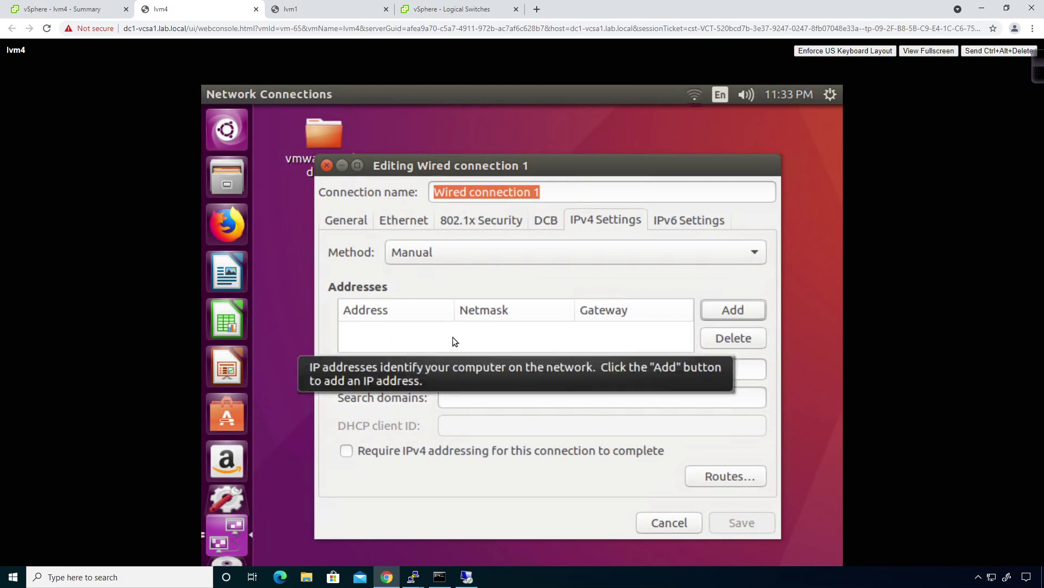
- Add address 172.29.2.13/24 with gateway 172.29.2.1 and DNS 8.8.8.8, then save
left_click(742, 309)
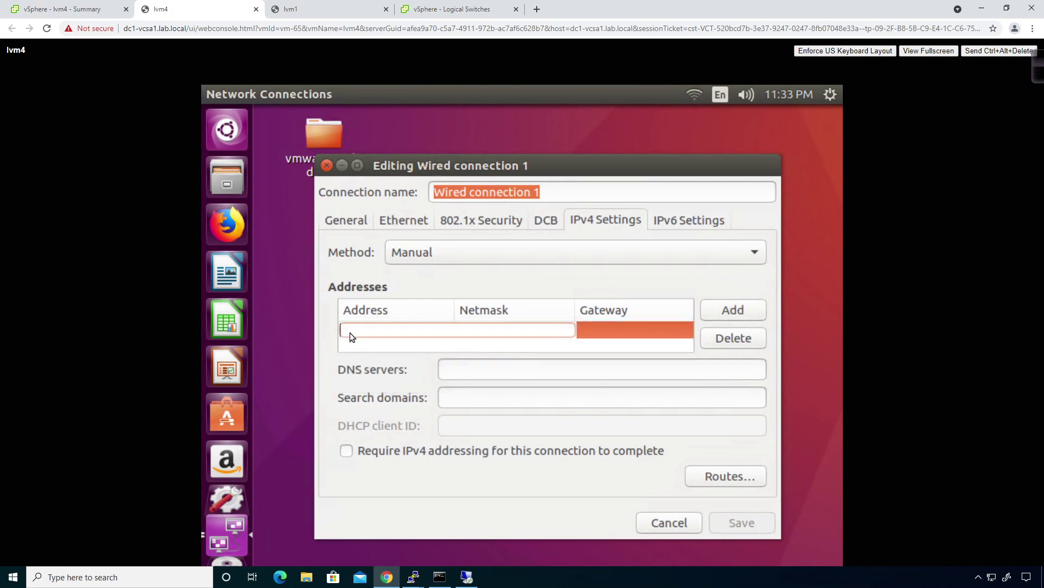
type("172")
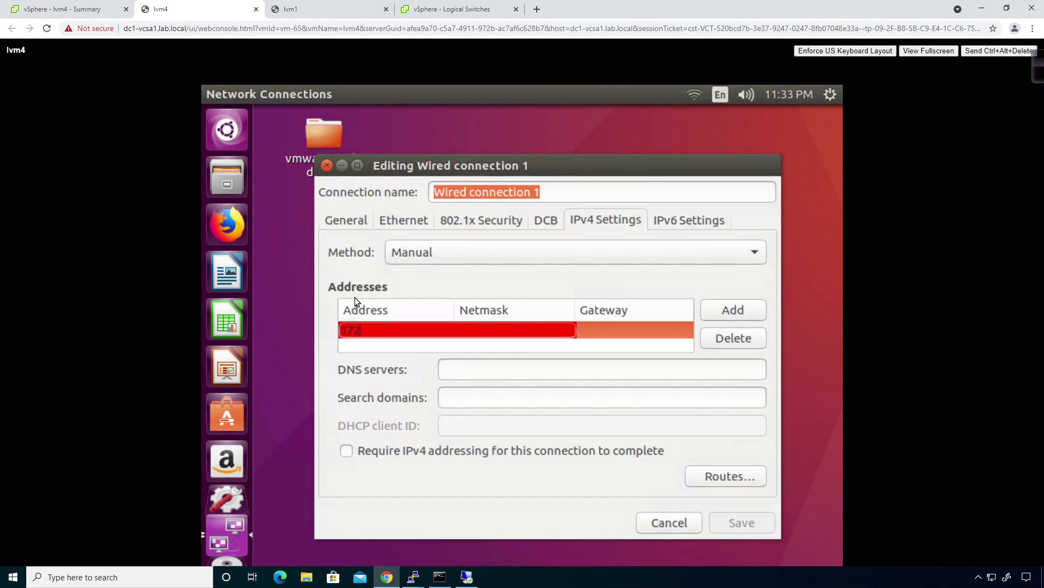
type(".29.2.")
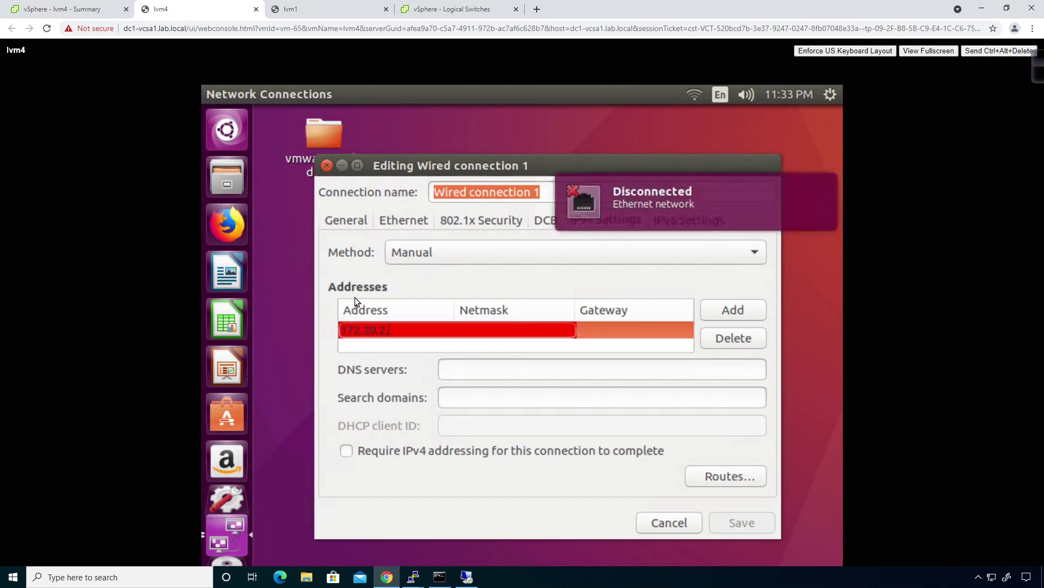
type("13")
key("Tab")
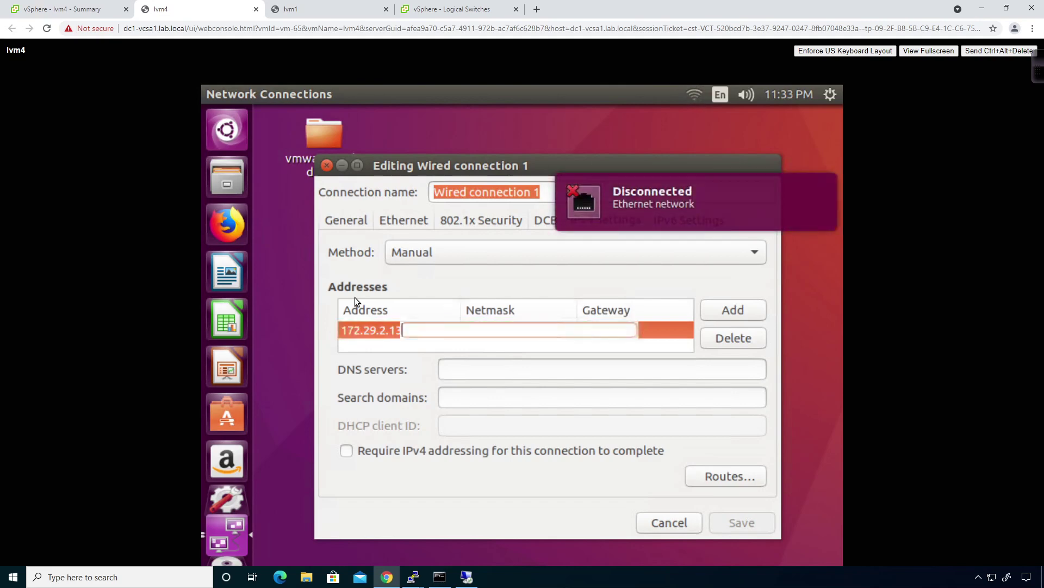
type("24")
key("Tab")
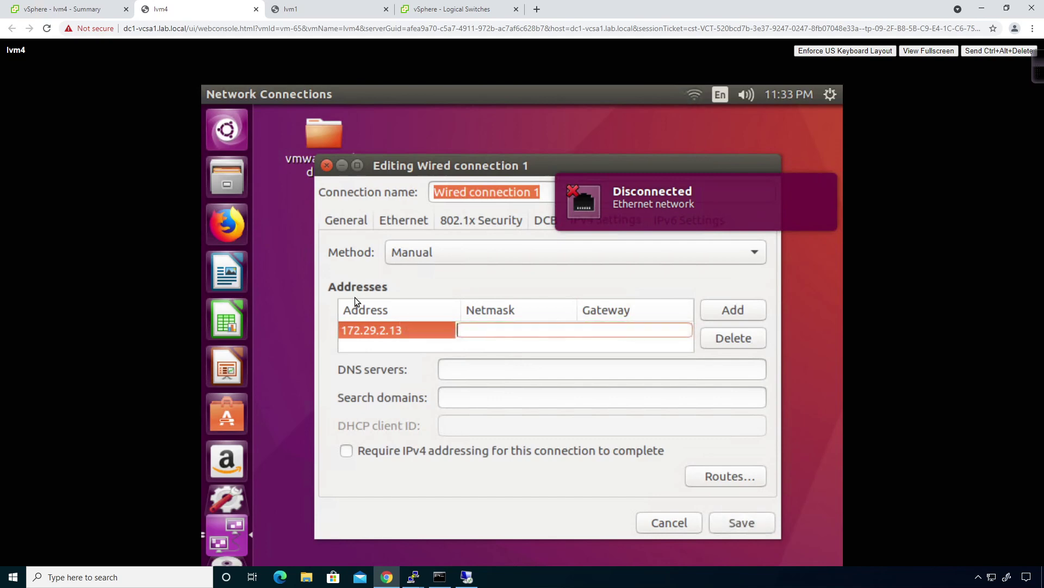
type("172.29.2.1")
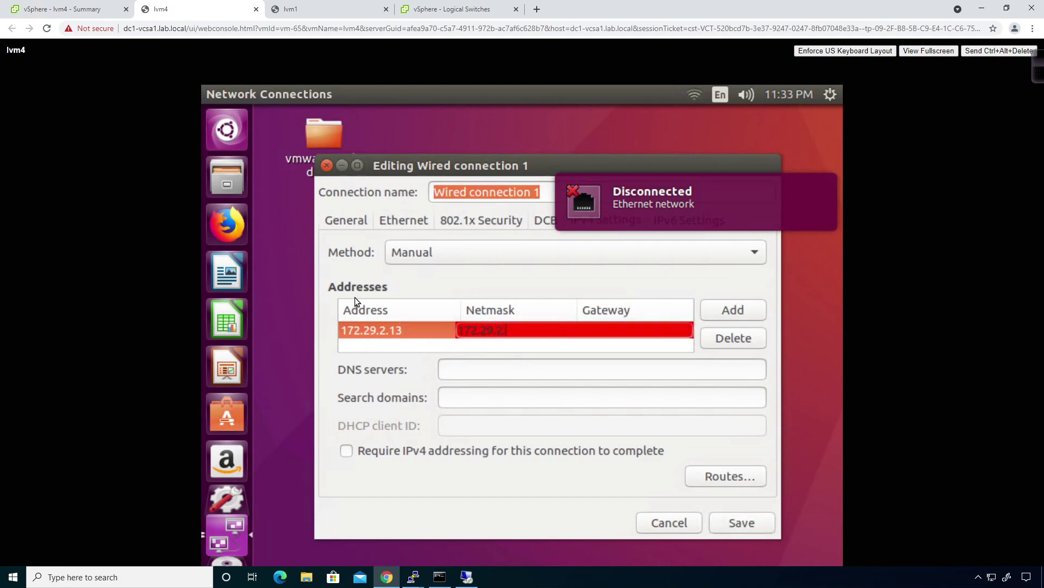
key("Return")
key("Tab")
key("Tab")
key("Tab")
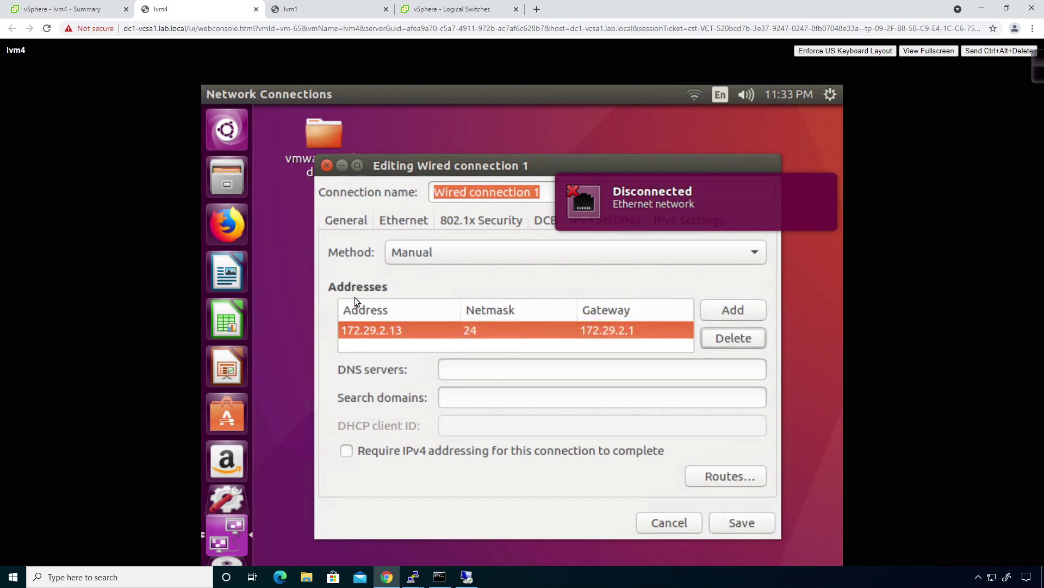
type("8.8.8")
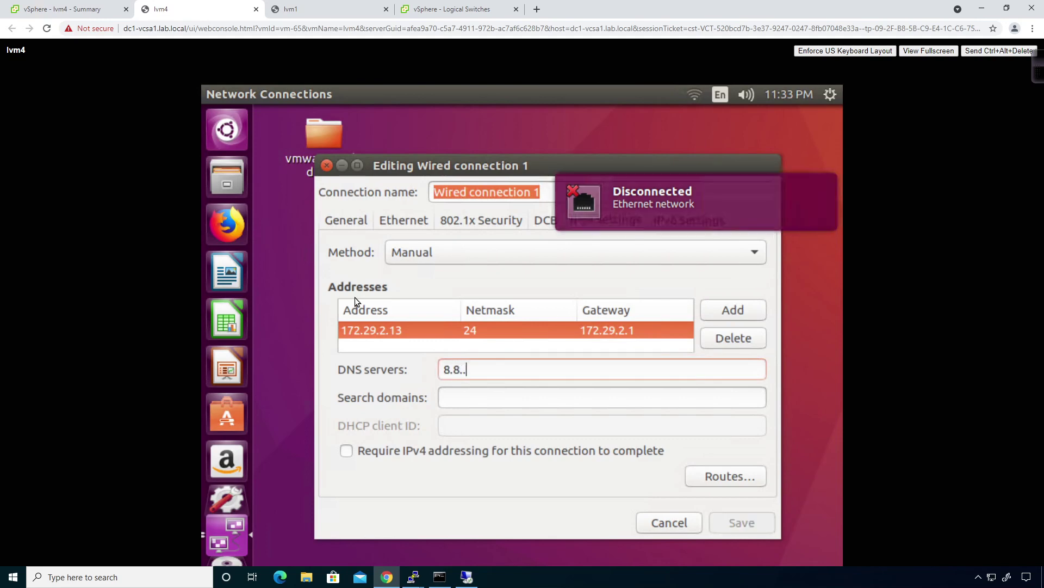
key("BackSpace")
type("8.8")
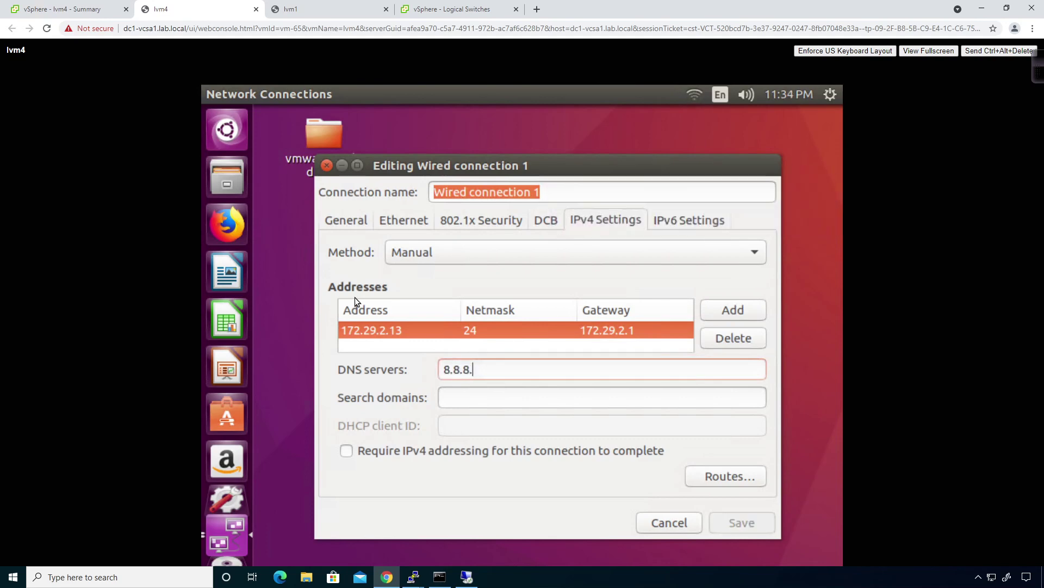
left_click(759, 522)
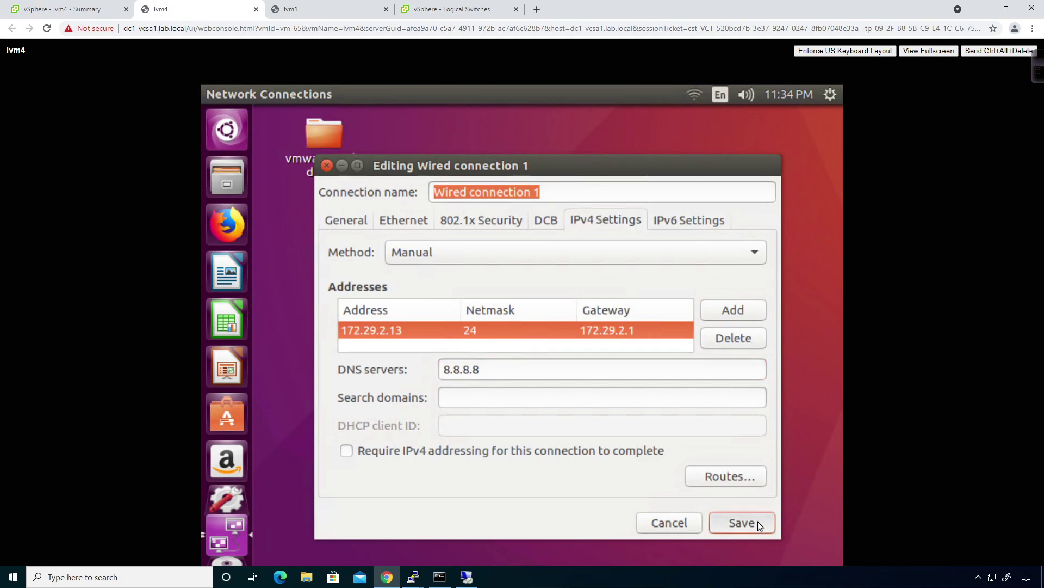
left_click(676, 461)
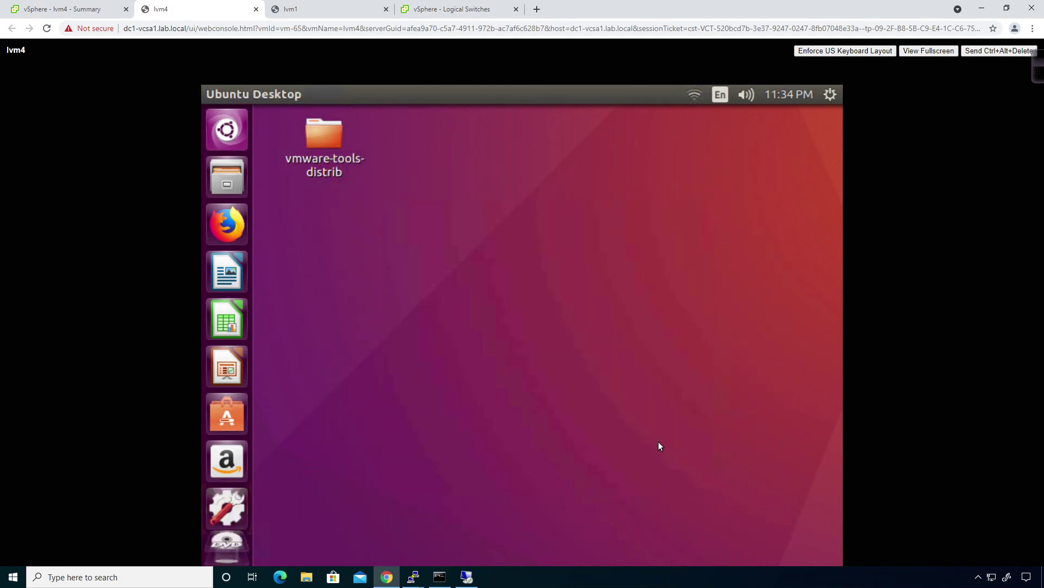
- Open a terminal on the lvm4 guest and power on the lvm3 virtual machine
right_click(454, 207)
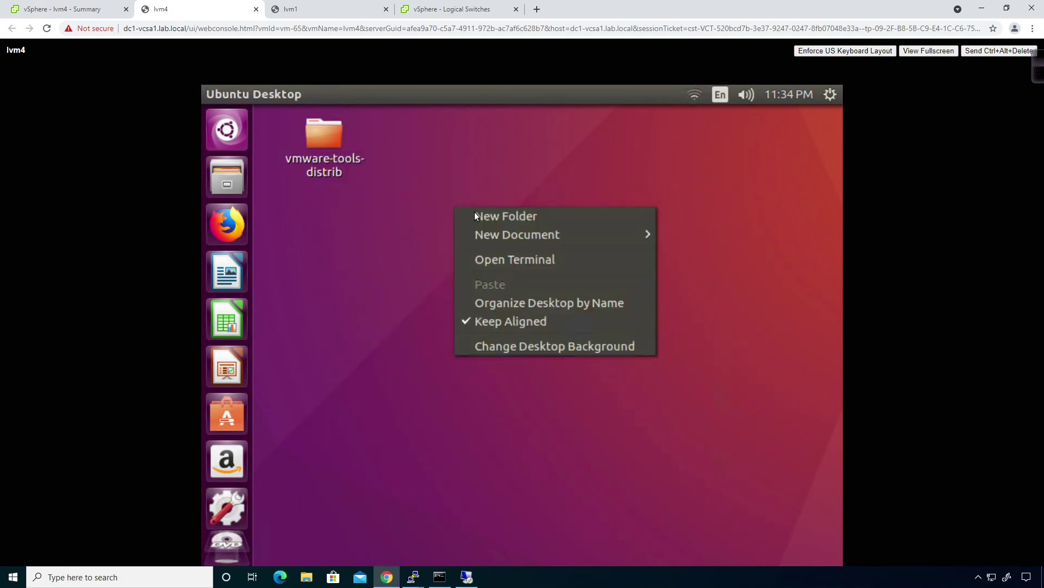
left_click(526, 262)
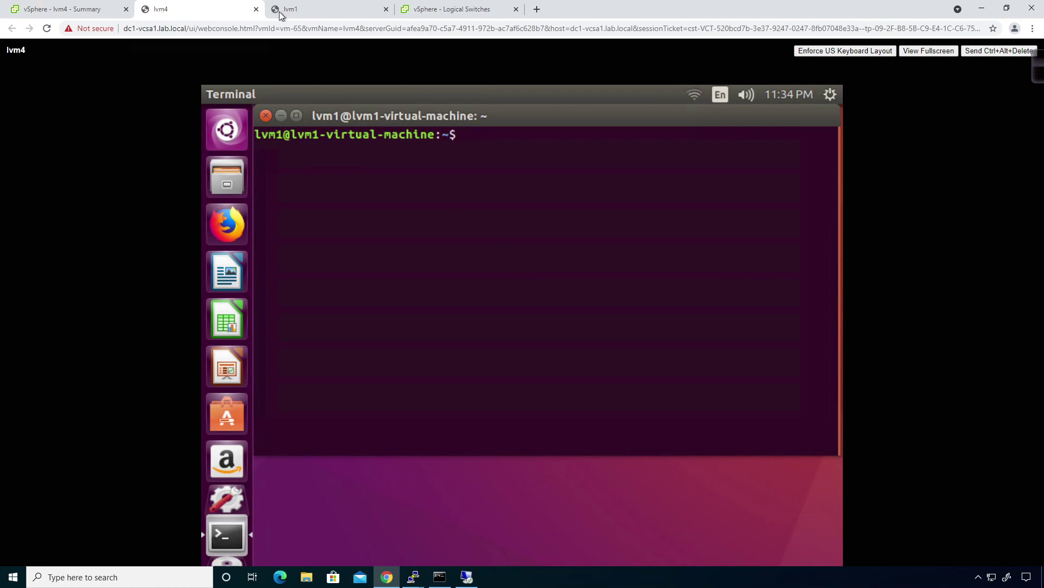
left_click(79, 12)
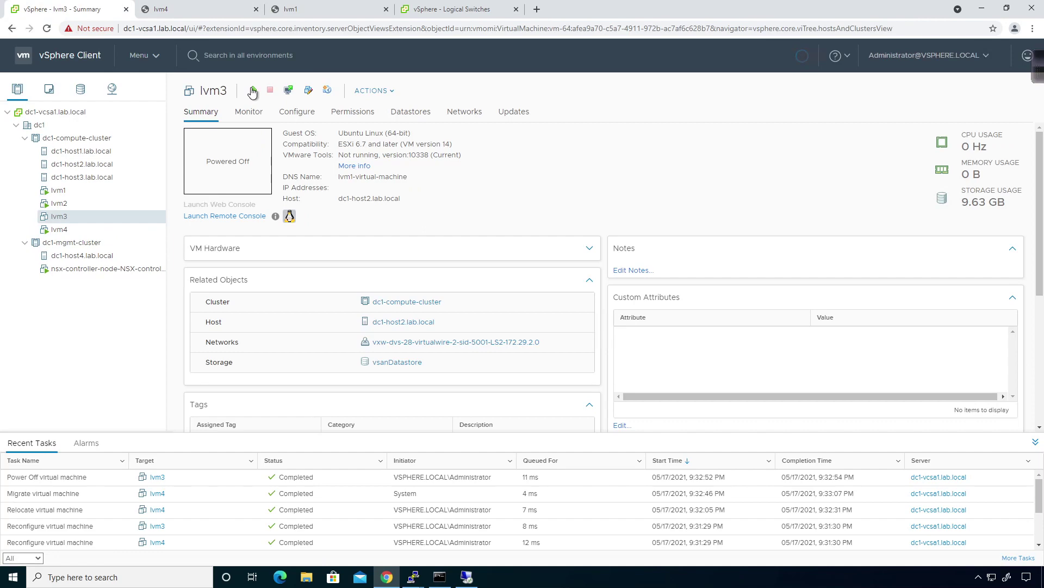
left_click(253, 91)
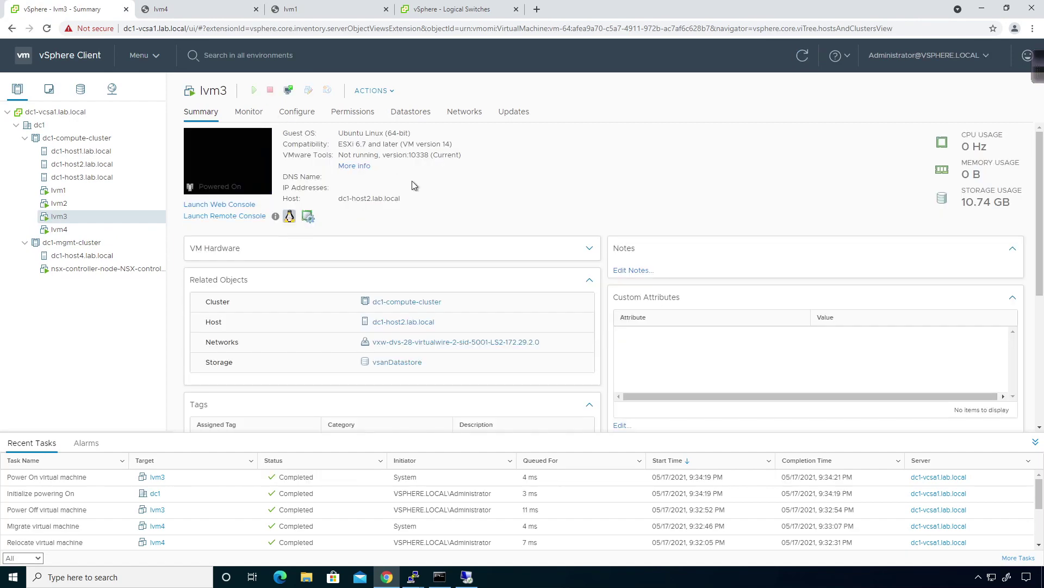
left_click(174, 11)
- Ping the gateway 172.29.2.1 twice, then stop the ping
type("ping 172")
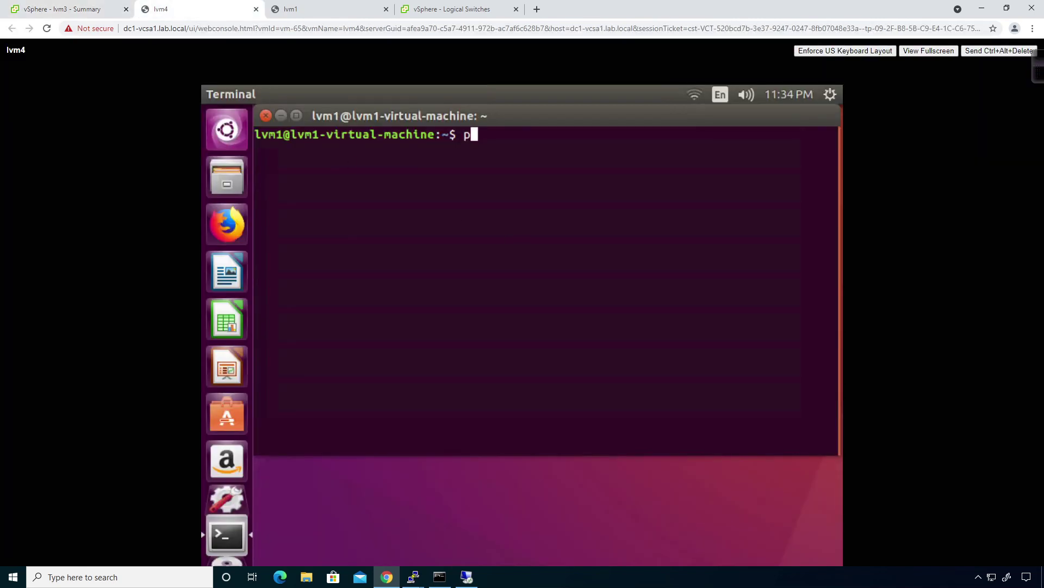
type(".29.2.1")
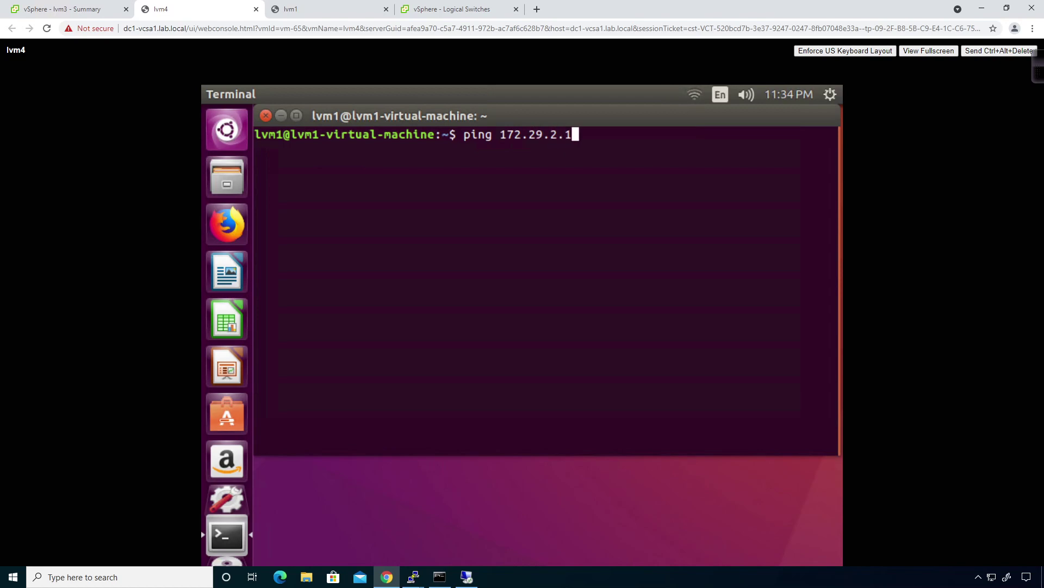
key("Return")
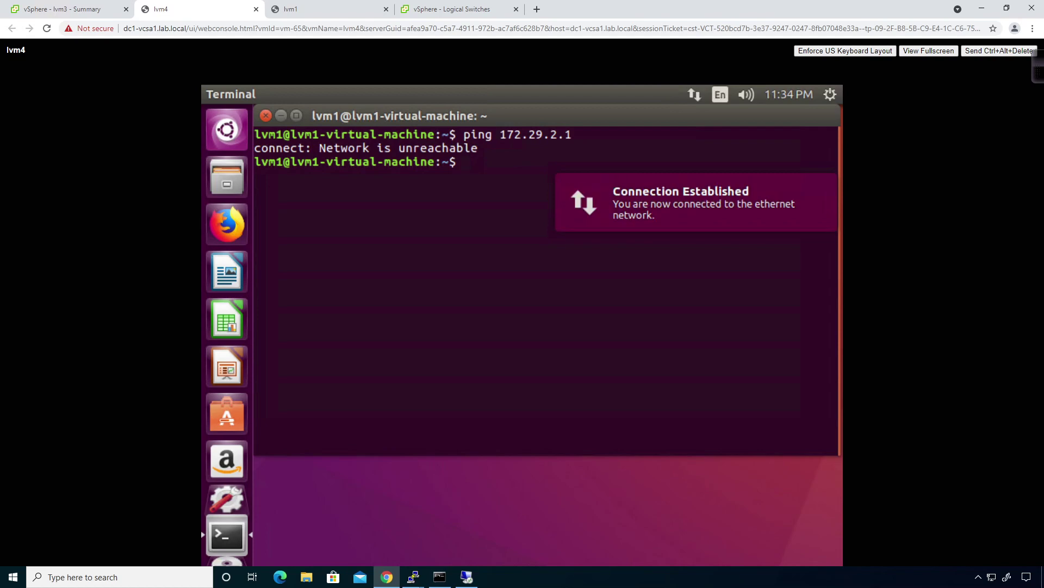
key("Up")
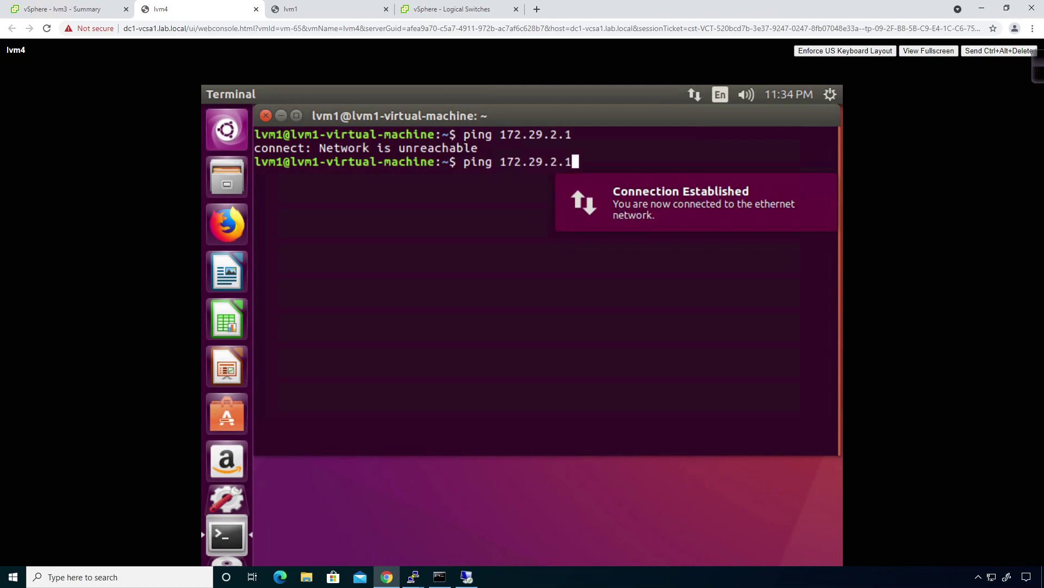
key("Return")
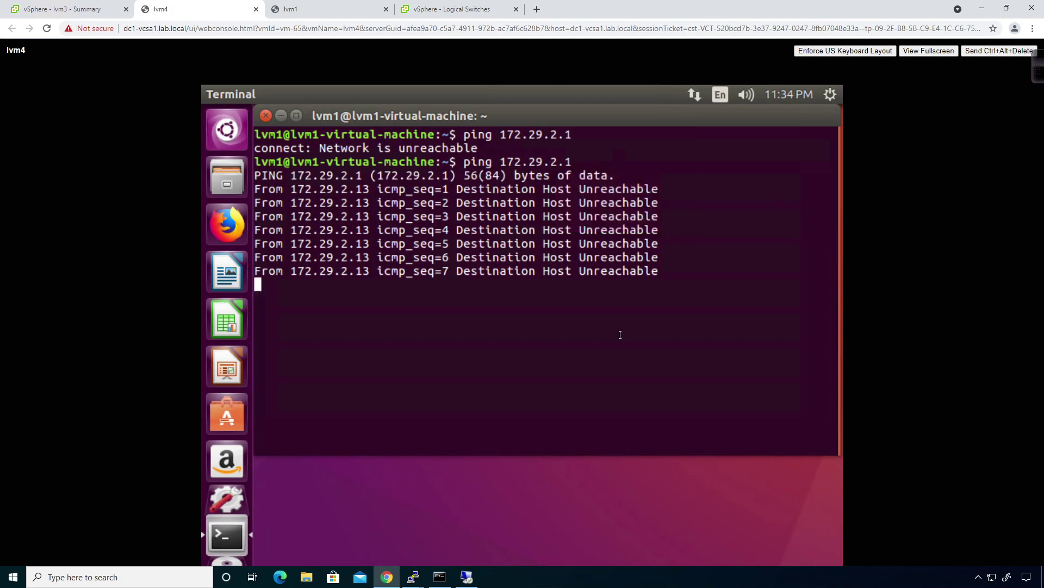
key("ctrl+c")
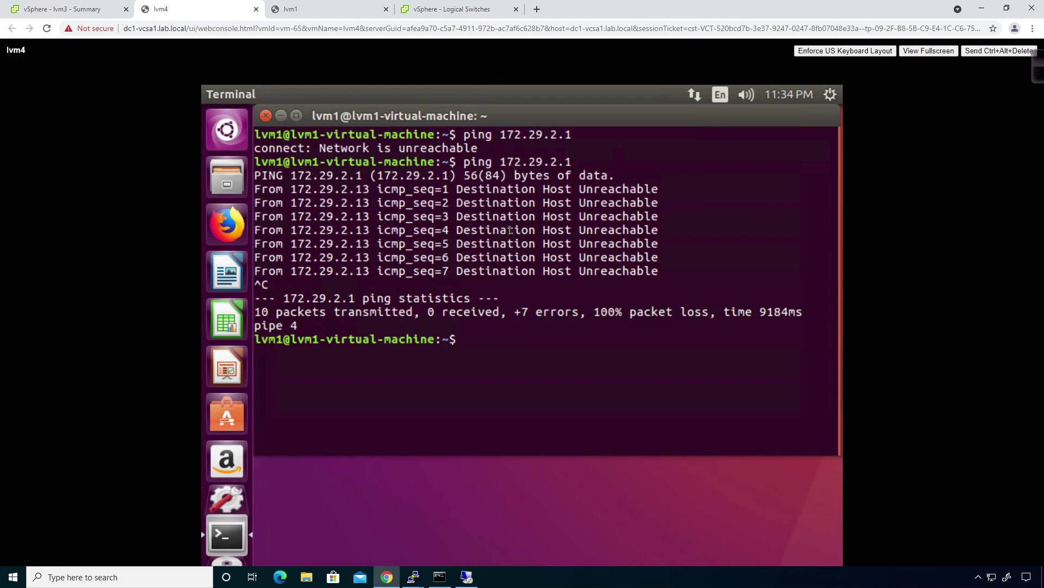
- Ping 172.29.1.11 and stop it after it shows 100% packet loss
key("Up")
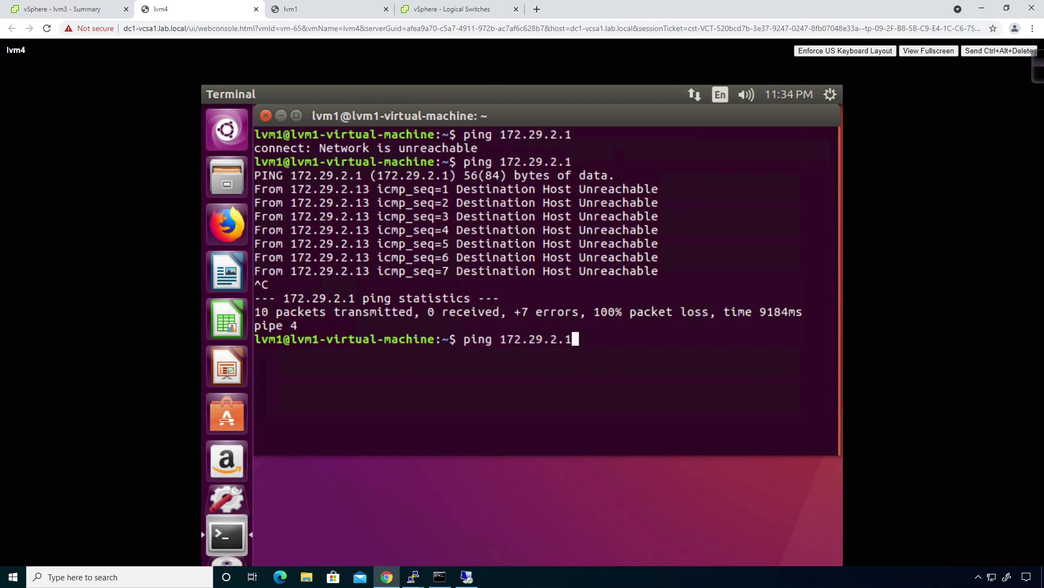
key("BackSpace")
key("BackSpace")
key("BackSpace")
type("1.11")
key("Return")
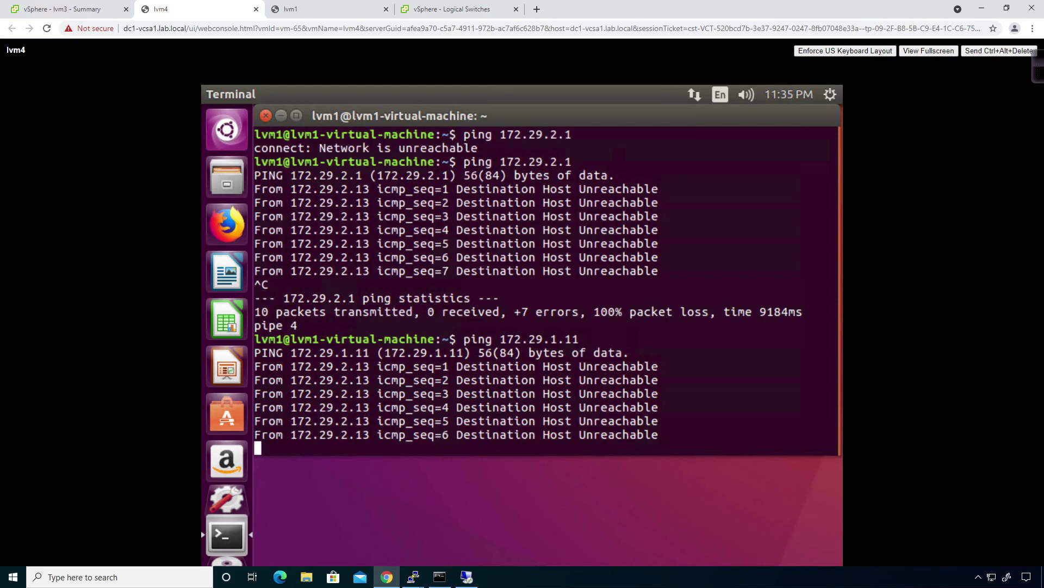
type("cccccccccccccccccccccccccccccccccccccc")
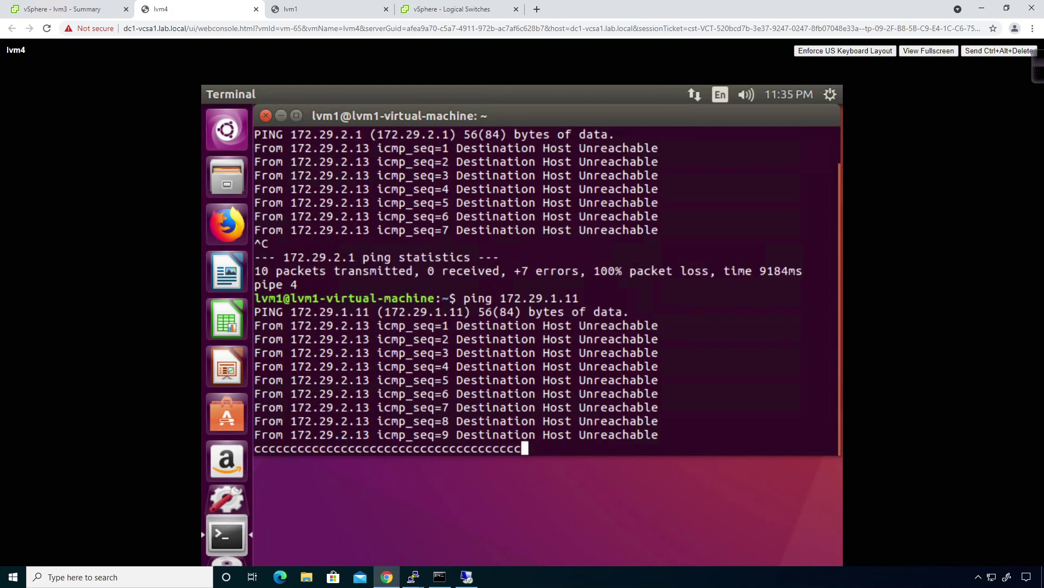
type("cccccccccccccccccccccccccccccccccccccccccccccccccccccccccccccccccccccccccc")
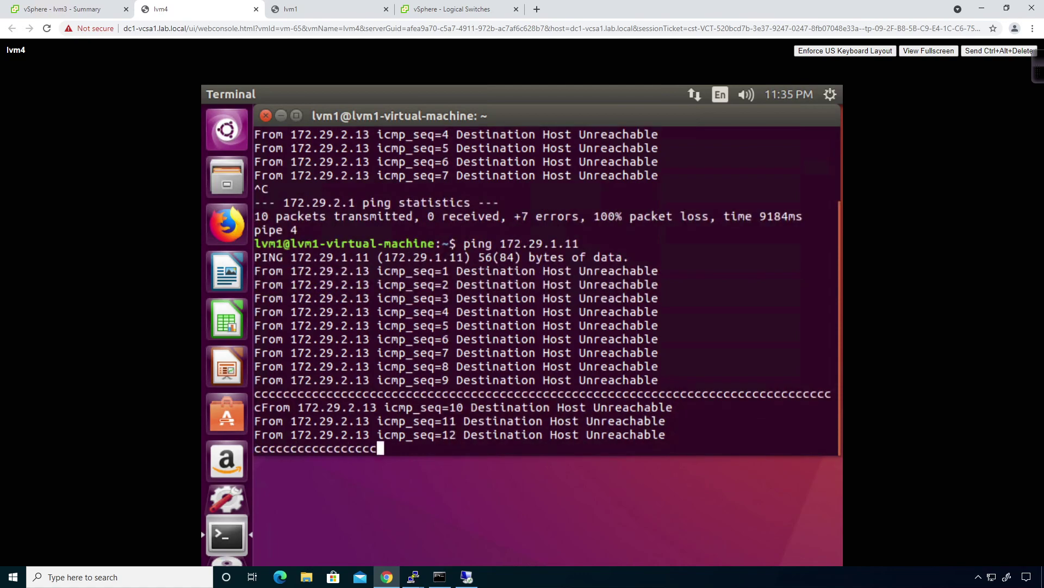
key("ctrl+c")
key("ctrl+c")
key("ctrl+c")
key("ctrl+c")
key("ctrl+c")
key("ctrl+c")
key("ctrl+c")
key("ctrl+c")
key("ctrl+c")
key("ctrl+c")
key("ctrl+c")
key("ctrl+c")
key("ctrl+c")
key("ctrl+c")
key("ctrl+c")
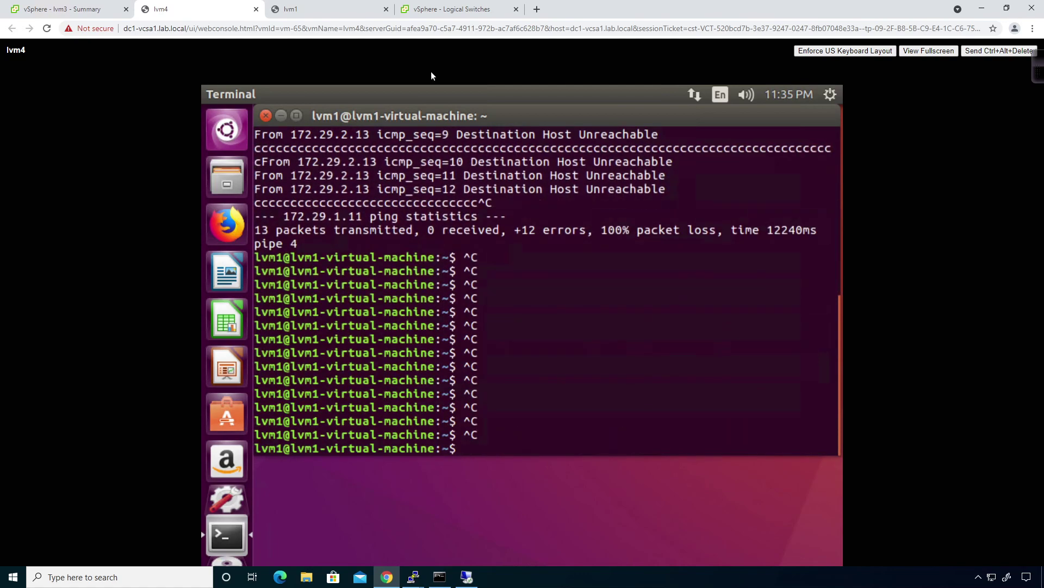
- Go to the empty NSX Edges page and check the ADD edge choices without picking one
left_click(440, 10)
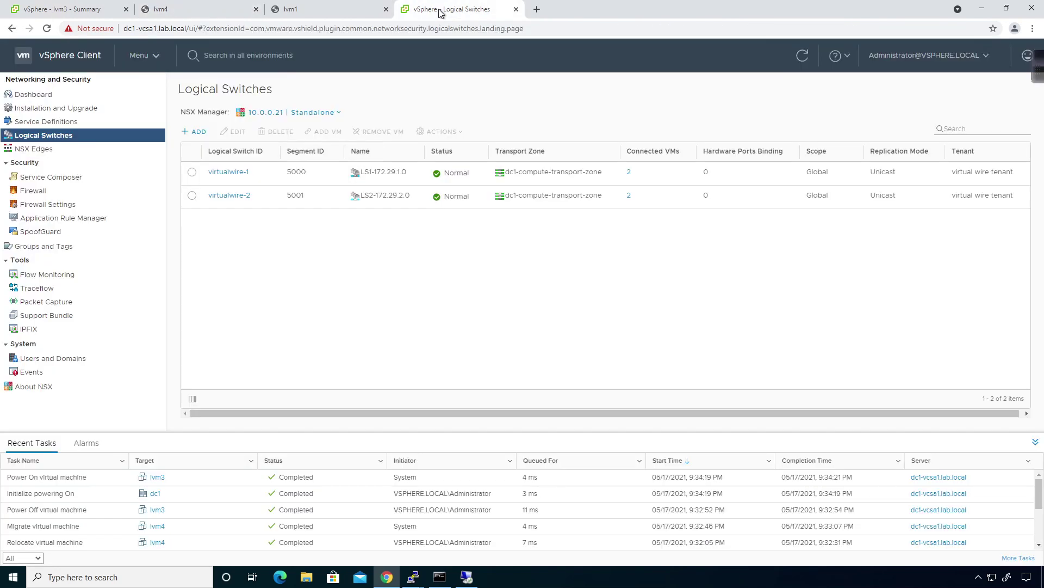
left_click(38, 153)
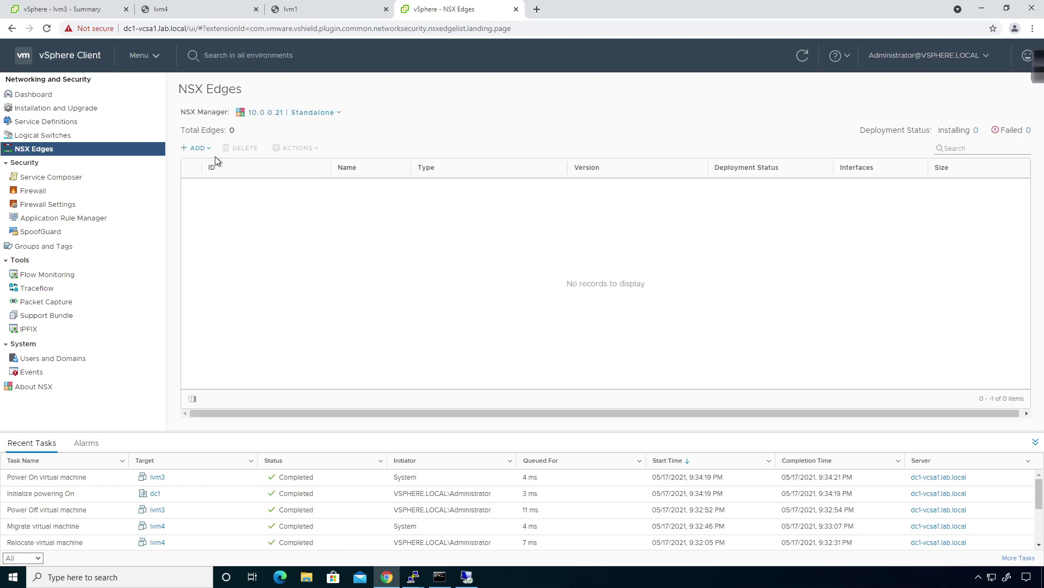
left_click(201, 150)
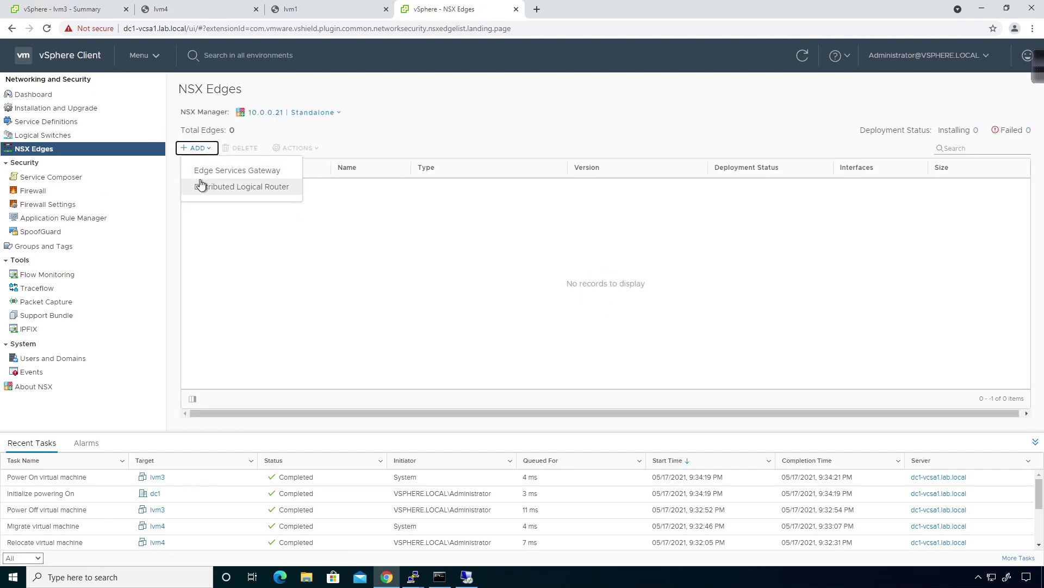
left_click(708, 105)
left_click(1040, 76)
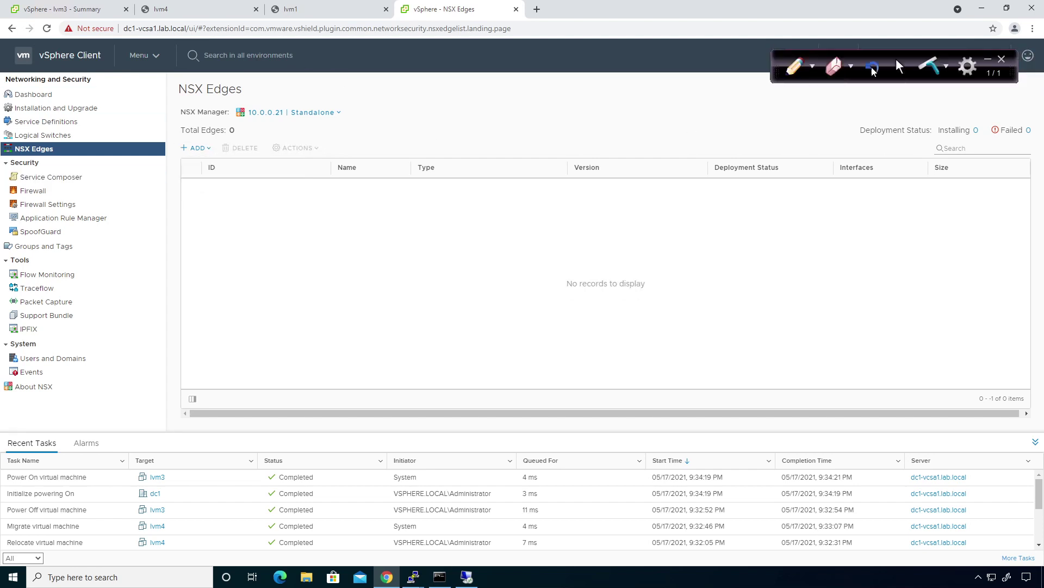
- Start the on-screen annotation pen with black ink
left_click(794, 66)
left_click(813, 67)
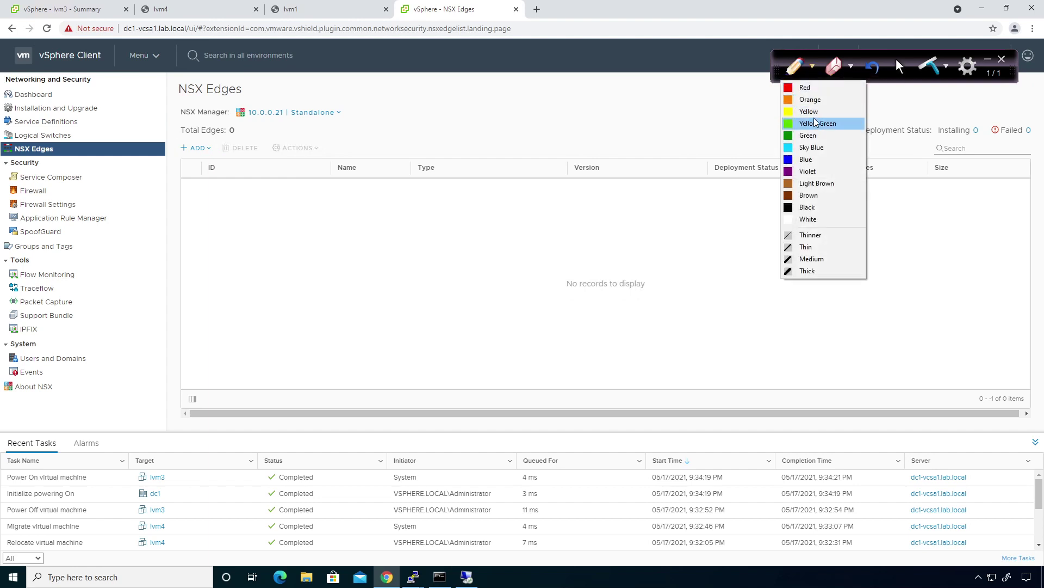
left_click(800, 87)
left_click(813, 67)
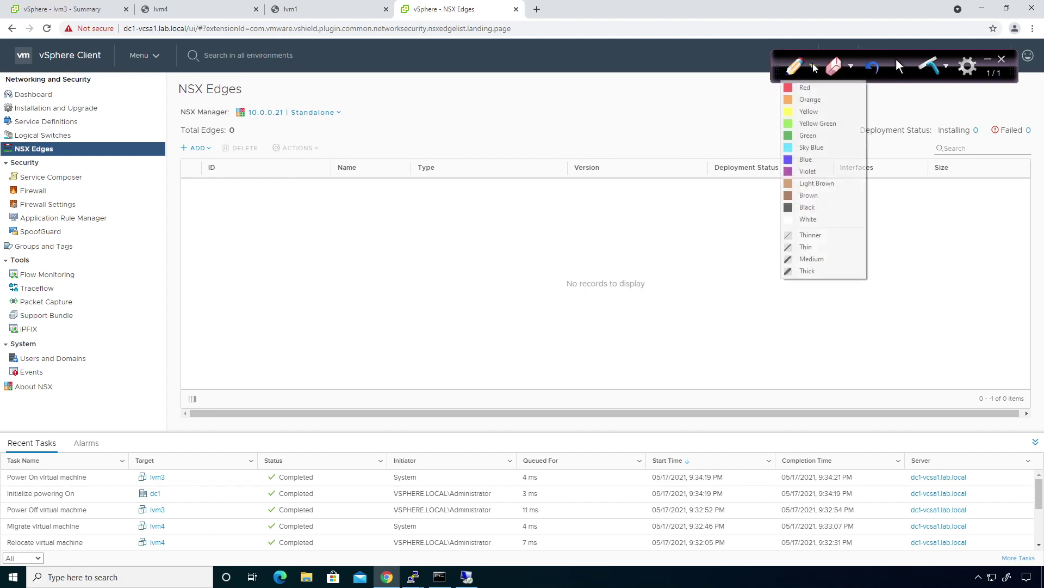
left_click(806, 207)
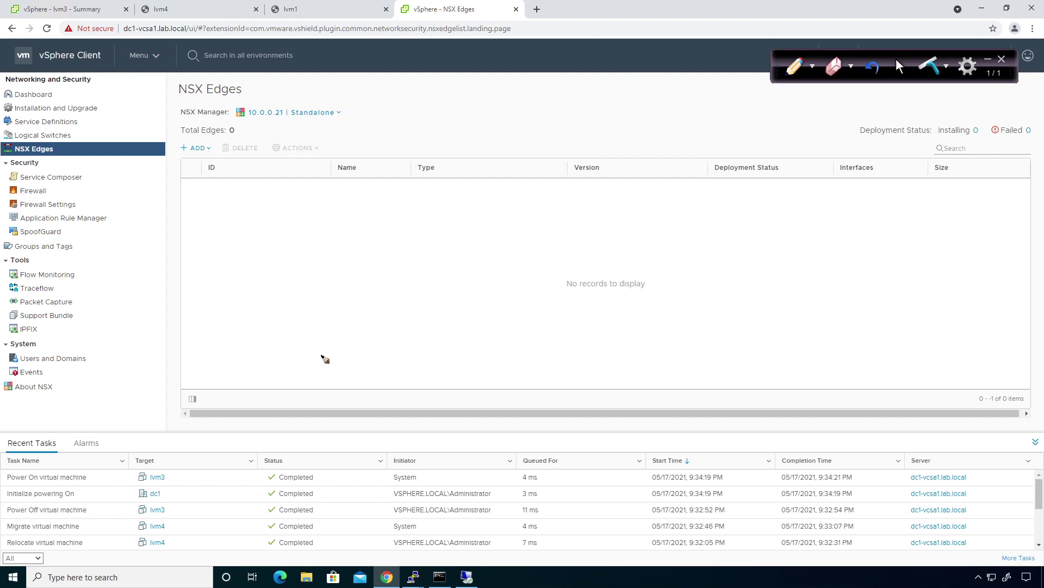
- Draw two host boxes with V1/V3 above the left one and V2/V4 above the right
mouse_move(265, 330)
left_mouse_down()
mouse_move(296, 357)
mouse_move(366, 353)
mouse_move(333, 324)
mouse_move(265, 329)
left_mouse_up()
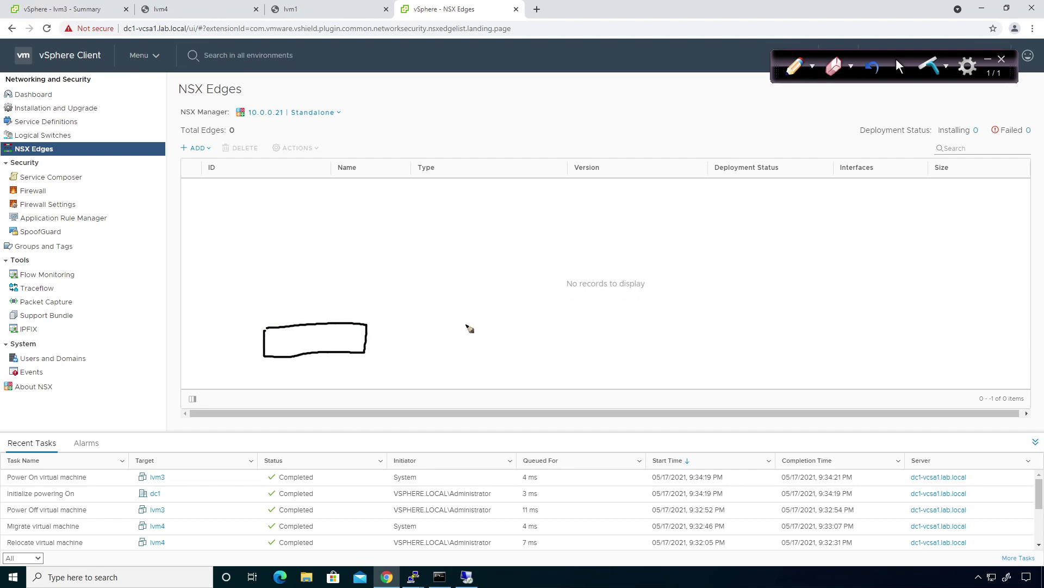
mouse_move(466, 325)
left_mouse_down()
mouse_move(499, 351)
mouse_move(568, 333)
mouse_move(466, 321)
left_mouse_up()
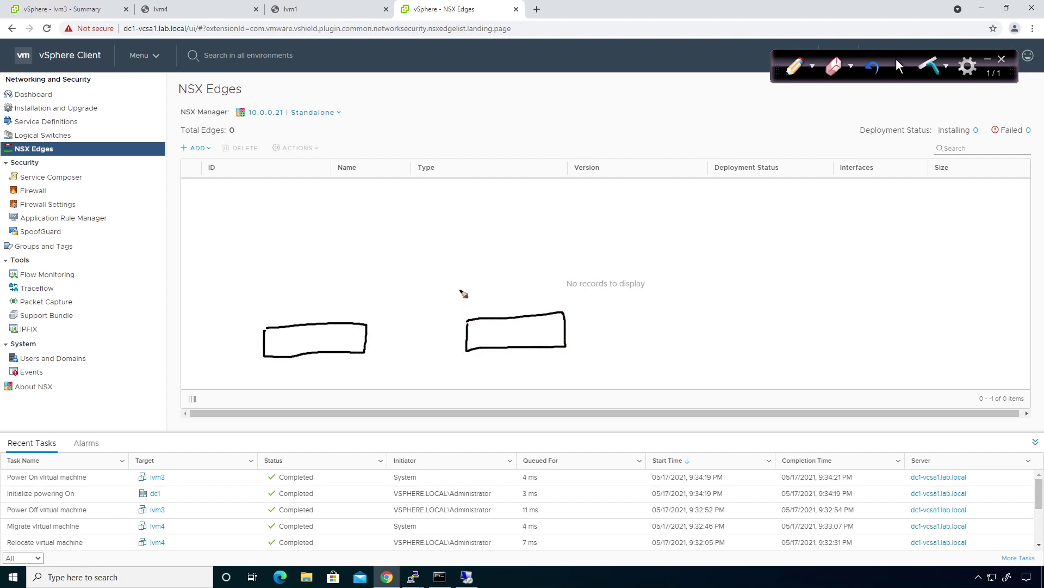
mouse_move(270, 299)
left_mouse_down()
mouse_move(283, 316)
mouse_move(334, 320)
mouse_move(337, 302)
left_mouse_up()
left_click_drag(341, 304, 342, 316)
left_click_drag(478, 298, 488, 298)
mouse_move(494, 300)
left_mouse_down()
mouse_move(504, 308)
mouse_move(547, 294)
mouse_move(559, 305)
left_mouse_up()
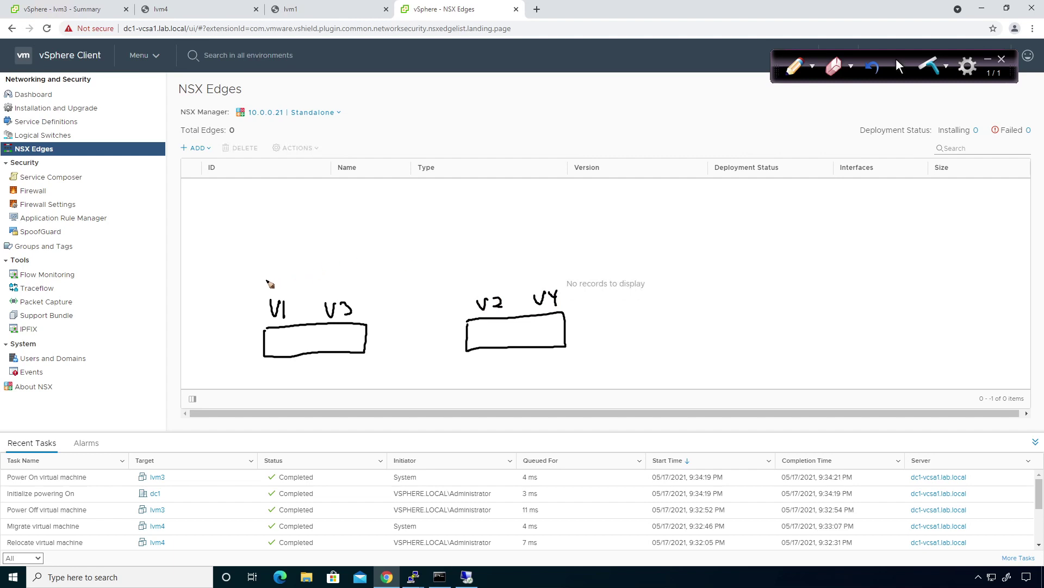
- Draw two switch lines connecting the VMs and label them LS1 and LS2
mouse_move(226, 289)
left_mouse_down()
mouse_move(518, 275)
mouse_move(483, 288)
left_mouse_up()
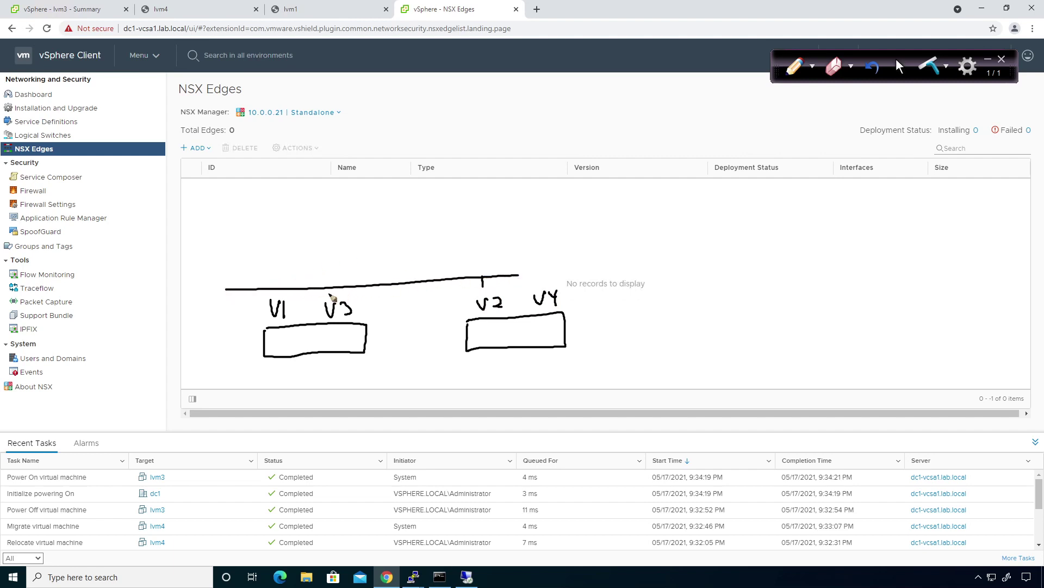
left_click_drag(275, 288, 276, 298)
left_click_drag(226, 269, 559, 258)
left_click_drag(331, 266, 332, 289)
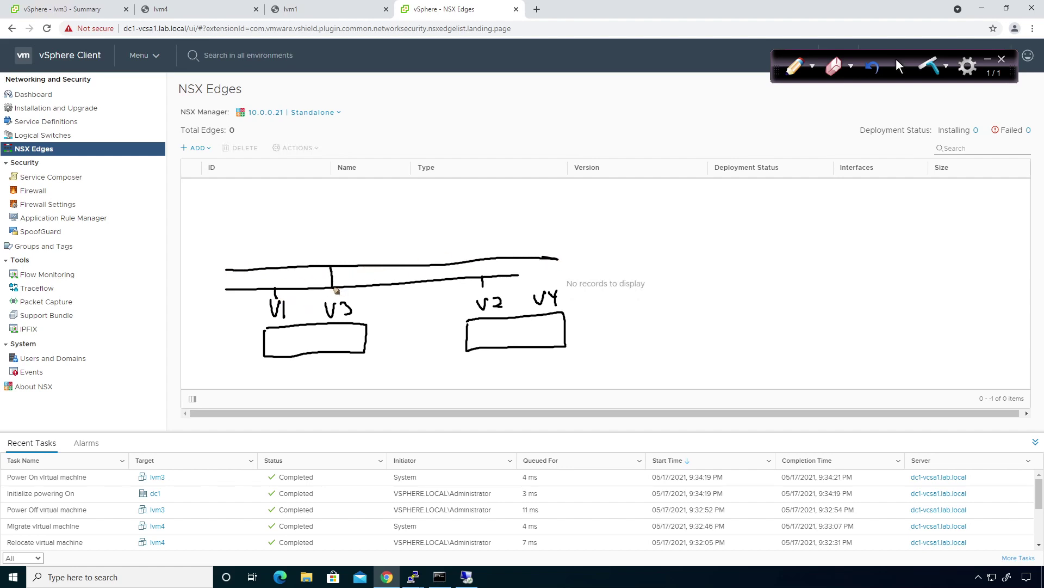
left_click_drag(547, 258, 549, 284)
mouse_move(190, 288)
left_mouse_down()
mouse_move(208, 297)
mouse_move(198, 276)
left_mouse_up()
left_click_drag(208, 266, 199, 276)
left_click_drag(205, 266, 215, 275)
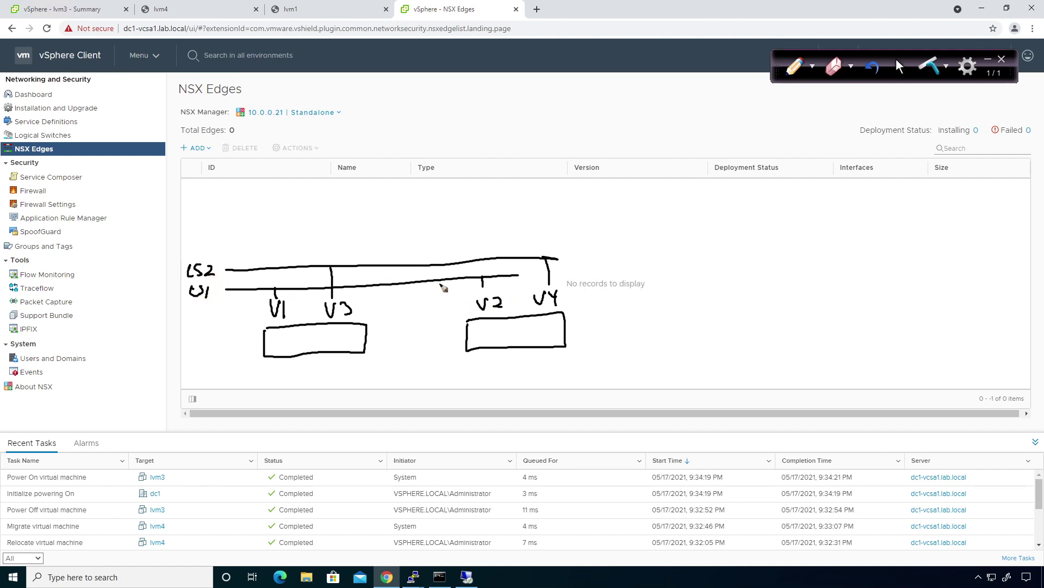
mouse_move(517, 275)
left_mouse_down()
mouse_move(571, 273)
mouse_move(574, 260)
mouse_move(612, 272)
mouse_move(624, 255)
mouse_move(632, 272)
left_mouse_up()
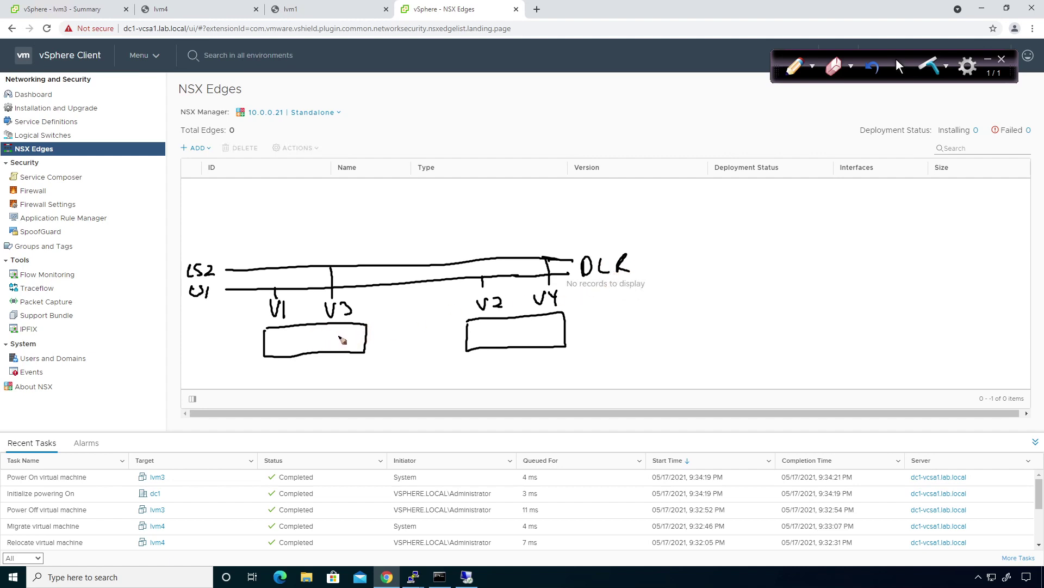
- Write DLR in both host boxes and mark the interfaces in the left one
mouse_move(320, 329)
left_mouse_down()
mouse_move(320, 343)
mouse_move(354, 344)
left_mouse_up()
left_click_drag(520, 327, 520, 341)
mouse_move(521, 327)
left_mouse_down()
mouse_move(524, 341)
mouse_move(545, 340)
left_mouse_up()
left_click_drag(545, 325, 556, 339)
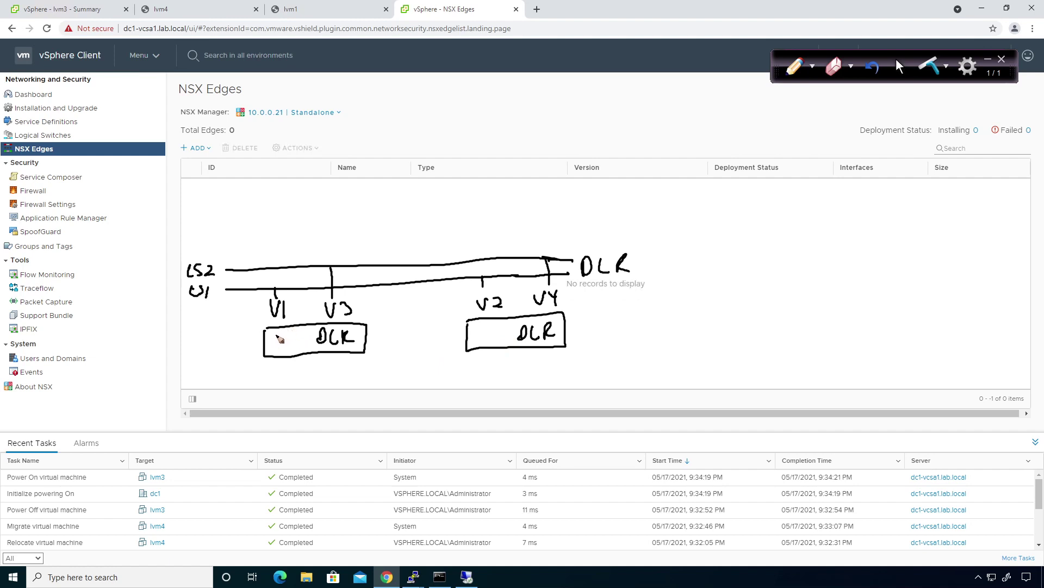
left_click_drag(269, 334, 297, 341)
left_click_drag(319, 337, 298, 339)
- Add LIF and Uplink labels, write Cluster, and draw the cluster boundary
left_click_drag(278, 365, 307, 375)
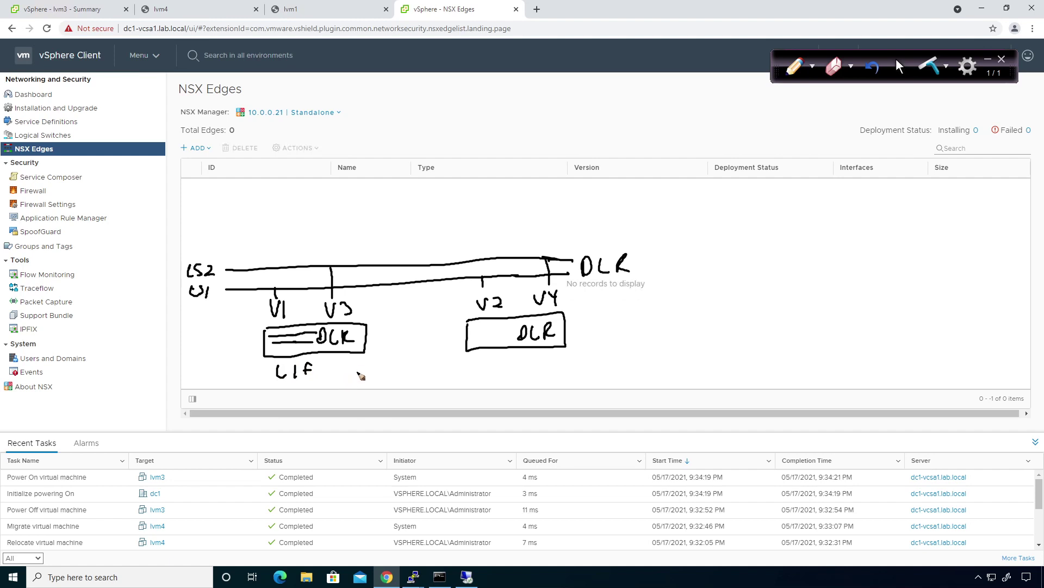
left_click_drag(362, 368, 409, 370)
mouse_move(398, 339)
left_mouse_down()
mouse_move(403, 351)
mouse_move(409, 334)
left_mouse_up()
left_click_drag(430, 336, 429, 346)
mouse_move(398, 228)
left_mouse_down()
mouse_move(394, 244)
mouse_move(444, 235)
left_mouse_up()
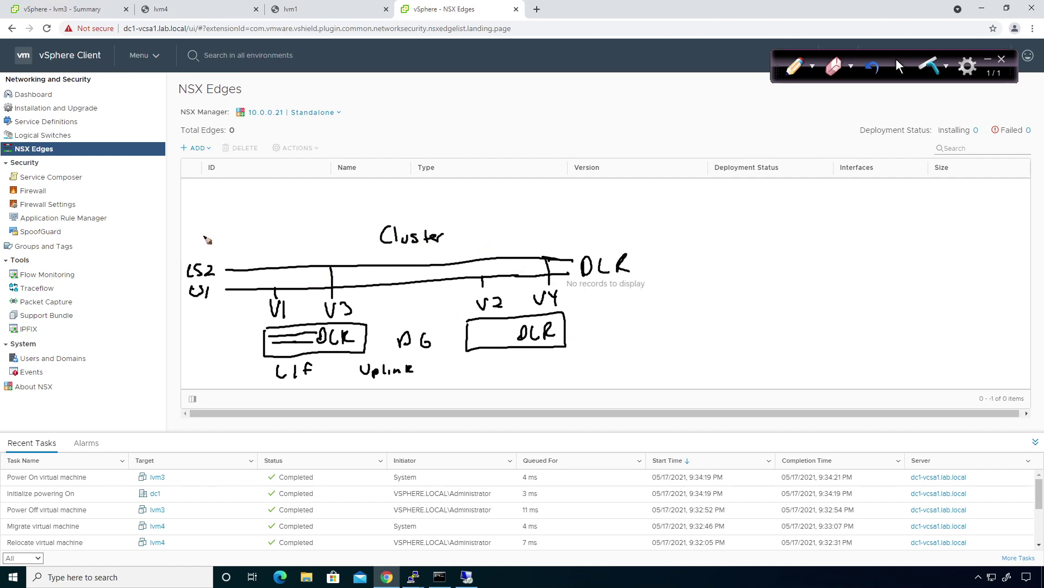
mouse_move(184, 217)
left_mouse_down()
mouse_move(193, 375)
mouse_move(243, 383)
mouse_move(601, 384)
mouse_move(656, 287)
mouse_move(585, 221)
mouse_move(188, 221)
left_mouse_up()
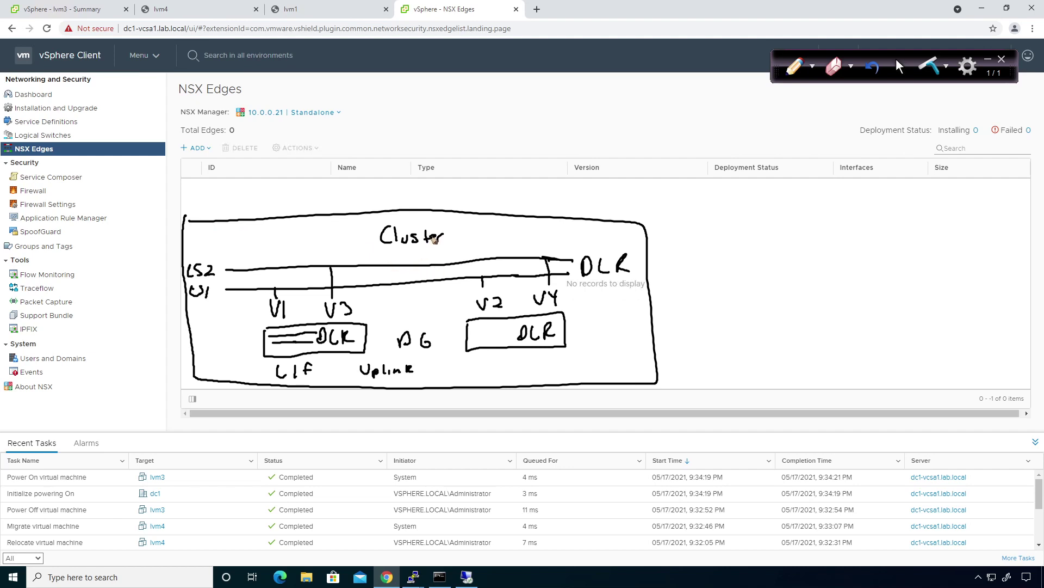
- Draw arrows from the Cluster label to both host boxes
mouse_move(490, 235)
left_mouse_down()
mouse_move(454, 238)
mouse_move(467, 242)
mouse_move(361, 313)
left_mouse_up()
mouse_move(363, 301)
left_mouse_down()
mouse_move(366, 313)
mouse_move(377, 309)
left_mouse_up()
left_click_drag(423, 249, 463, 304)
left_click_drag(462, 291, 463, 303)
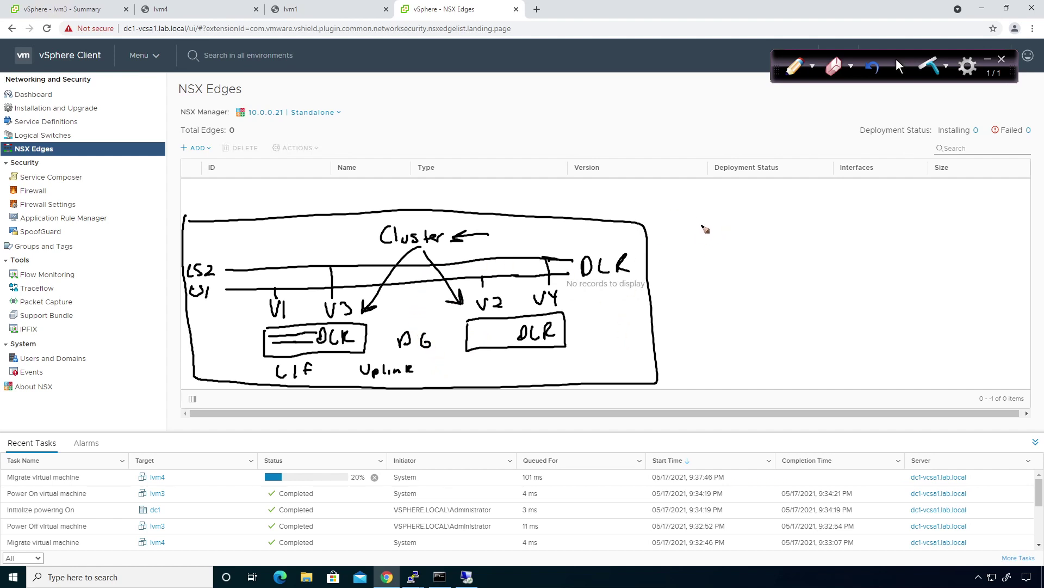
- Write 'DLR → ESXi' to the right of the diagram
mouse_move(680, 221)
left_mouse_down()
mouse_move(683, 242)
mouse_move(722, 236)
left_mouse_up()
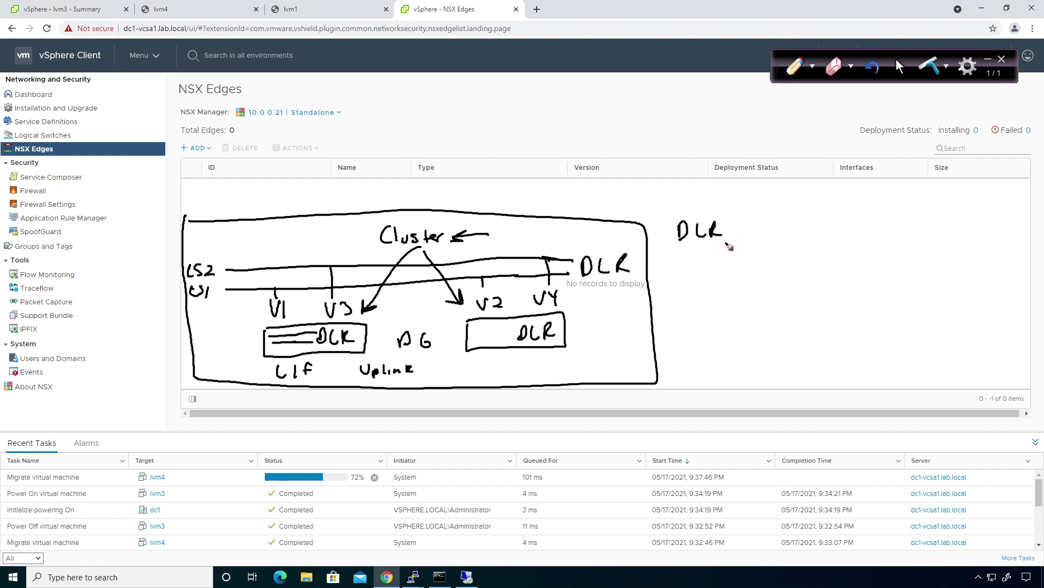
mouse_move(769, 227)
left_mouse_down()
mouse_move(734, 230)
mouse_move(746, 235)
left_mouse_up()
mouse_move(690, 261)
left_mouse_down()
mouse_move(719, 262)
mouse_move(707, 266)
left_mouse_up()
mouse_move(745, 254)
left_mouse_down()
mouse_move(735, 259)
mouse_move(744, 268)
mouse_move(771, 266)
left_mouse_up()
mouse_move(772, 255)
left_mouse_down()
mouse_move(762, 268)
mouse_move(822, 263)
left_mouse_up()
left_click(778, 266)
left_click(778, 254)
left_click(807, 266)
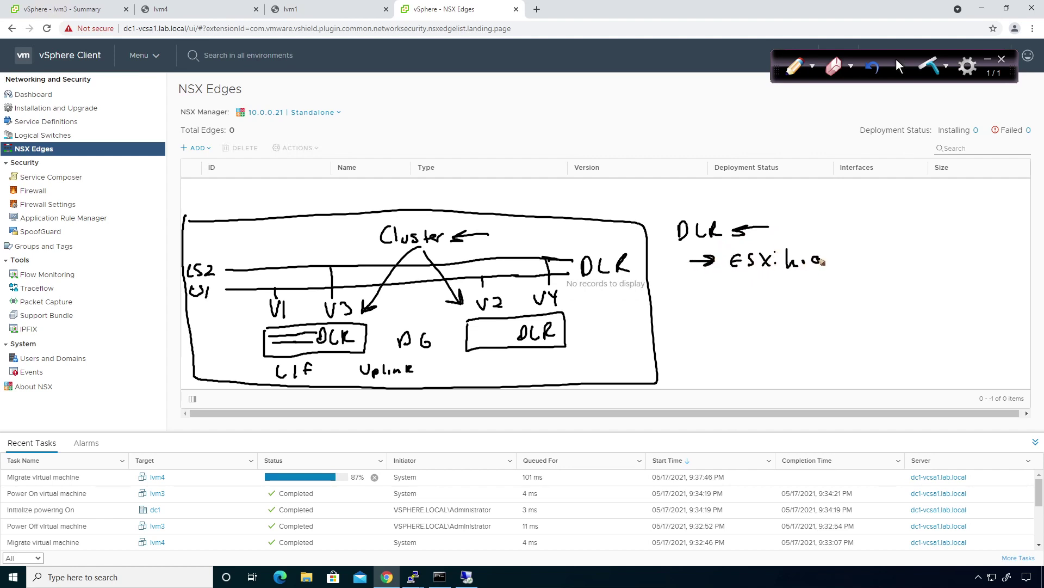
- Undo a stray stroke, finish 'host network', and write 'DLR w/ Control VM' below
key("ctrl")
key("ctrl+z")
left_click_drag(809, 260, 831, 268)
left_click_drag(827, 262, 890, 262)
mouse_move(893, 247)
left_mouse_down()
mouse_move(894, 262)
mouse_move(918, 248)
mouse_move(921, 260)
left_mouse_up()
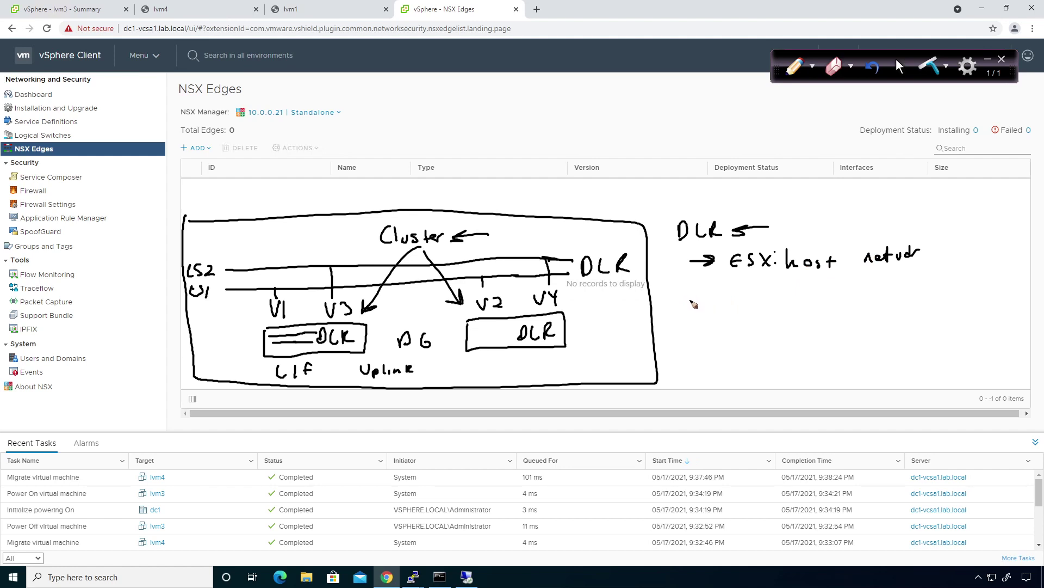
mouse_move(685, 301)
left_mouse_down()
mouse_move(687, 316)
mouse_move(764, 306)
mouse_move(788, 317)
mouse_move(884, 299)
mouse_move(890, 311)
left_mouse_up()
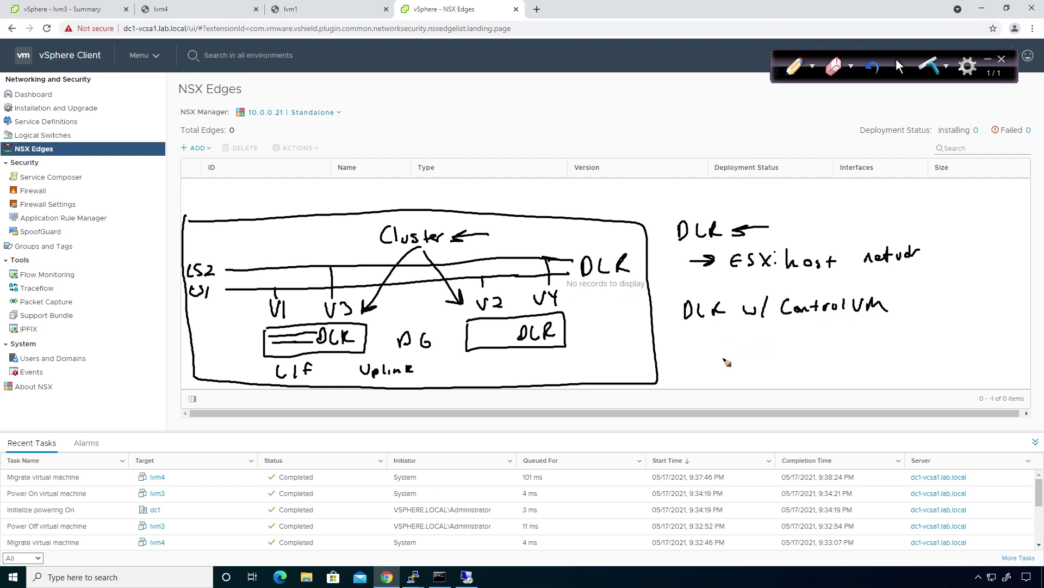
- Write 'ESG lite mgmt' under the underlined 'DLR w/ Control VM' note and arrow toward LS2
mouse_move(706, 346)
left_mouse_down()
mouse_move(700, 356)
mouse_move(714, 366)
mouse_move(742, 359)
left_mouse_up()
left_click_drag(762, 352, 803, 359)
left_click_drag(688, 323, 889, 315)
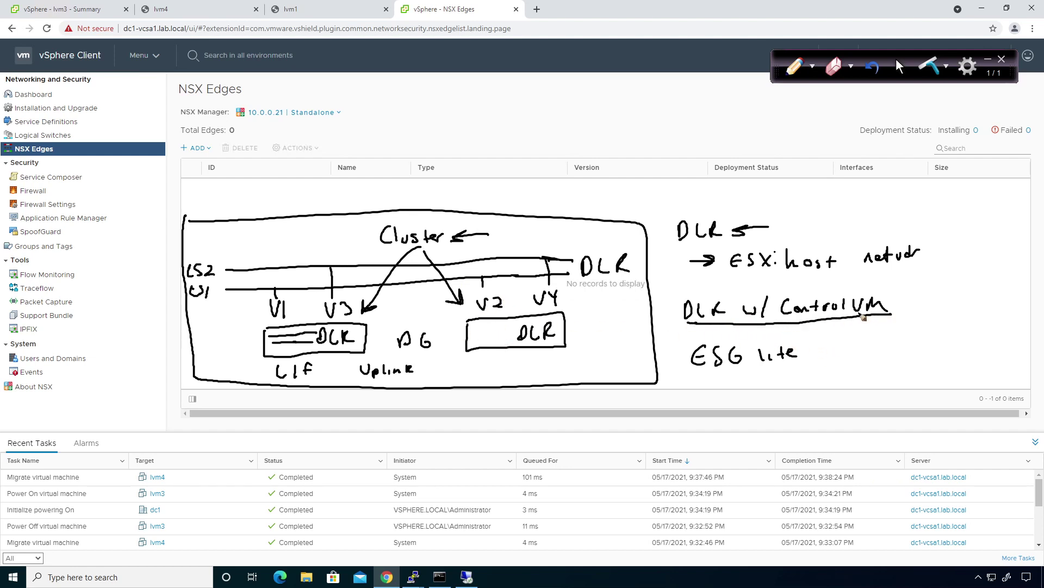
mouse_move(841, 343)
left_mouse_down()
mouse_move(846, 358)
mouse_move(888, 353)
mouse_move(907, 338)
left_mouse_up()
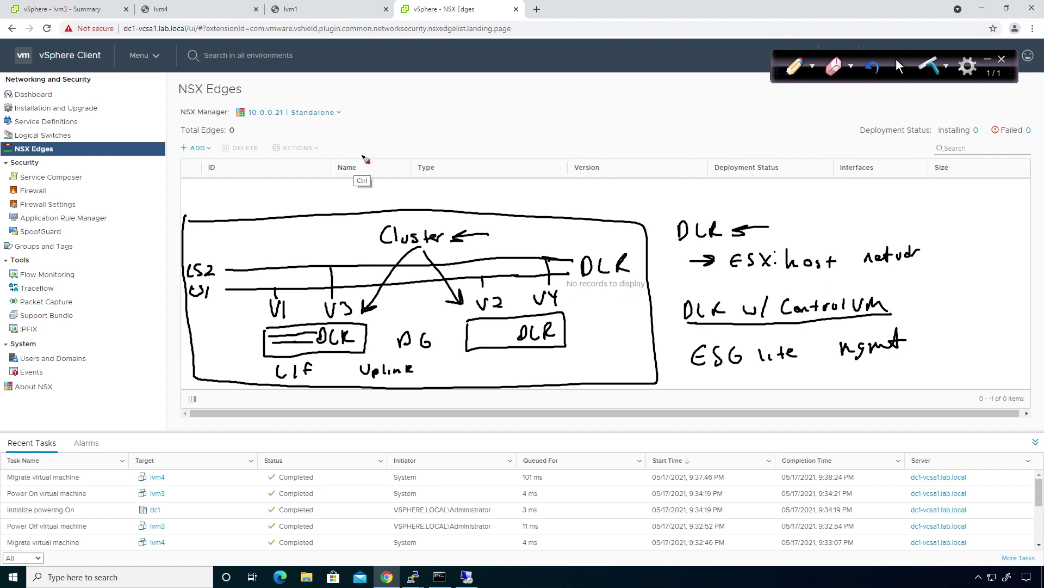
mouse_move(237, 228)
left_mouse_down()
mouse_move(216, 248)
mouse_move(248, 248)
left_mouse_up()
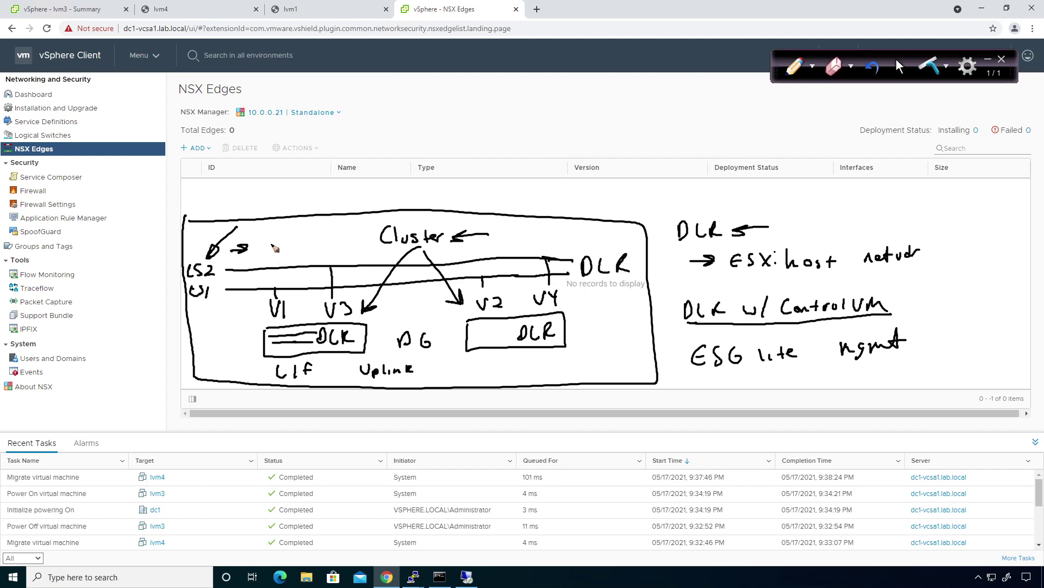
- Underline mgmt, draw a curved arrow from the Control VM note to the box, and label it Comp / Mgmt
left_click_drag(268, 248, 359, 242)
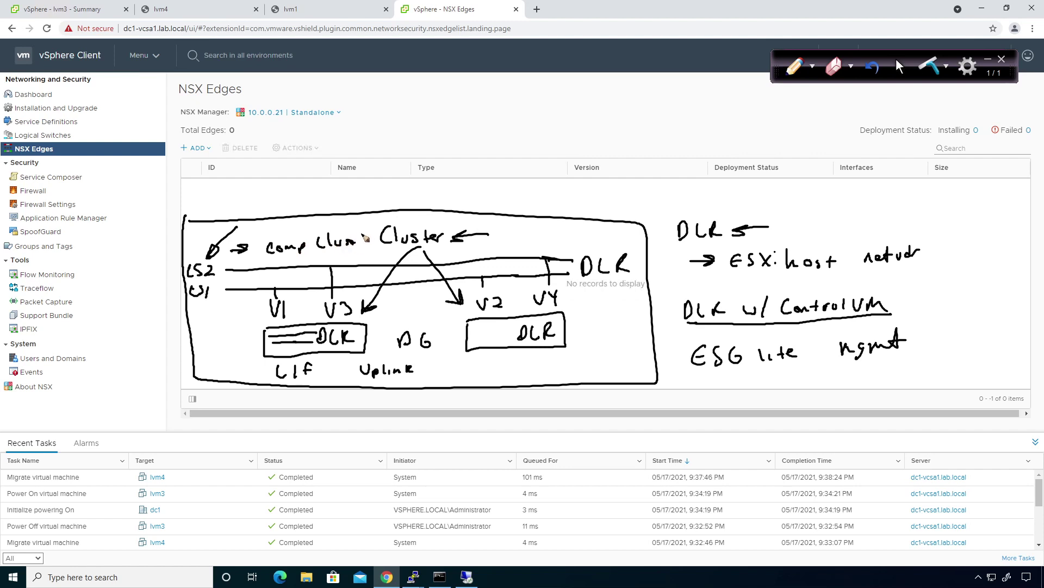
key("ctrl+z")
mouse_move(356, 234)
left_mouse_down()
mouse_move(358, 244)
mouse_move(380, 234)
left_mouse_up()
left_click_drag(840, 365, 918, 363)
mouse_move(671, 310)
left_mouse_down()
mouse_move(565, 168)
mouse_move(400, 211)
mouse_move(409, 204)
left_mouse_up()
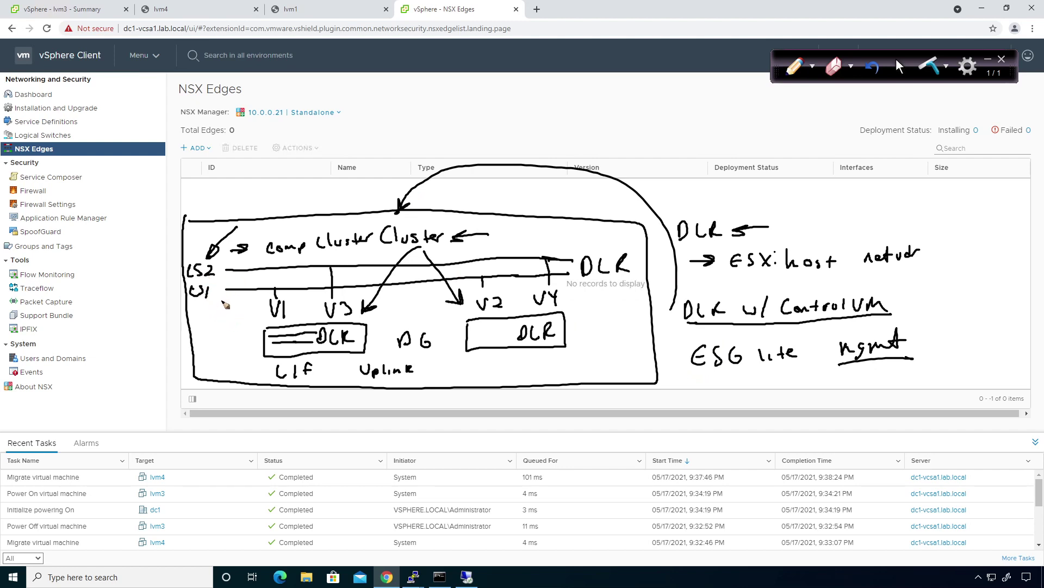
left_click_drag(275, 196, 269, 213)
mouse_move(272, 205)
left_mouse_down()
mouse_move(304, 207)
mouse_move(326, 191)
mouse_move(320, 212)
mouse_move(349, 202)
mouse_move(354, 217)
mouse_move(384, 201)
left_mouse_up()
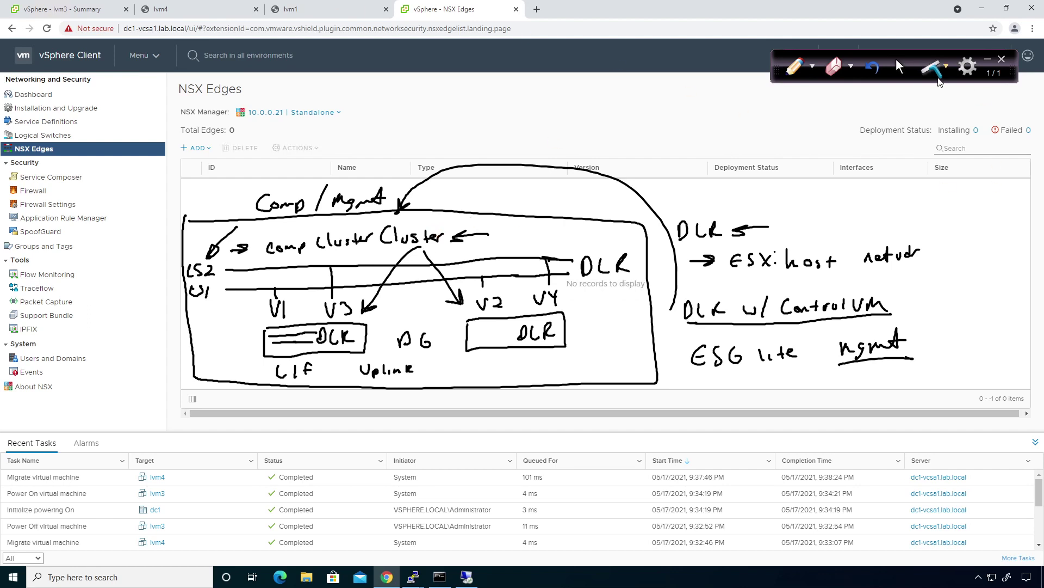
left_click(905, 68)
- Clear the ink and create logical switch LS3-DLR1-Conn in dc1-transport-zone
left_click(930, 68)
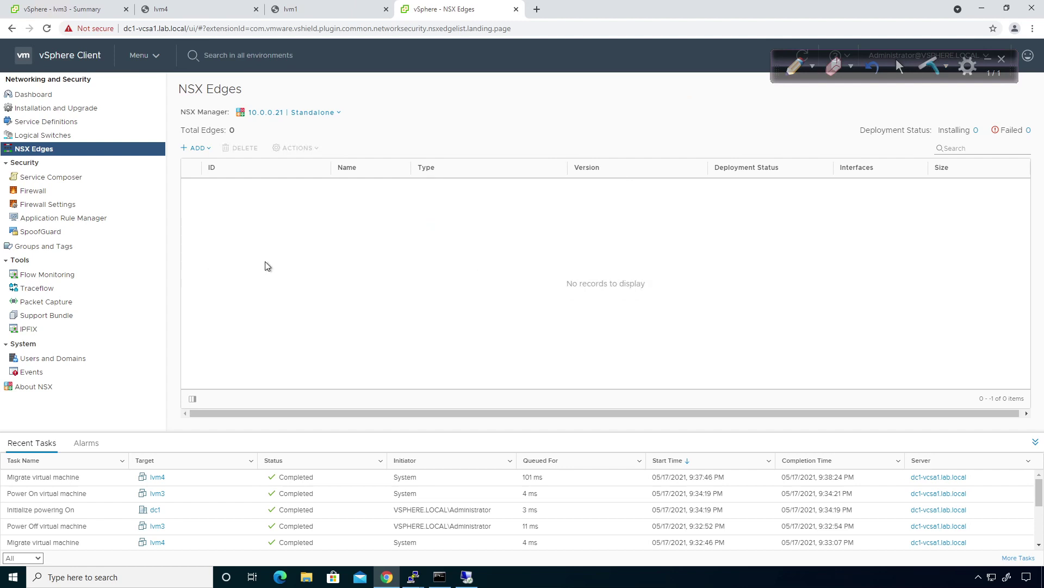
left_click(35, 136)
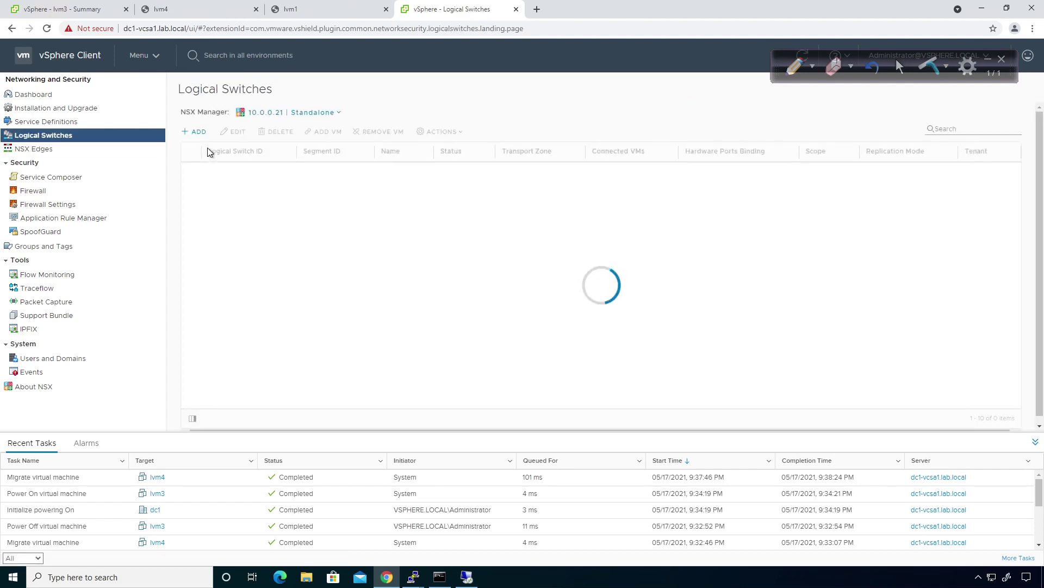
left_click(201, 134)
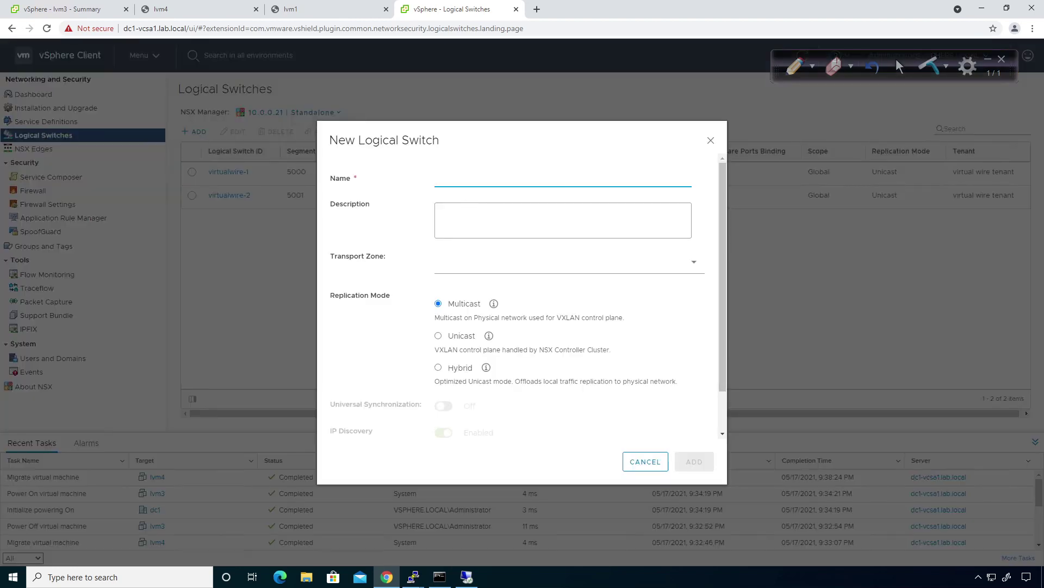
type("LS")
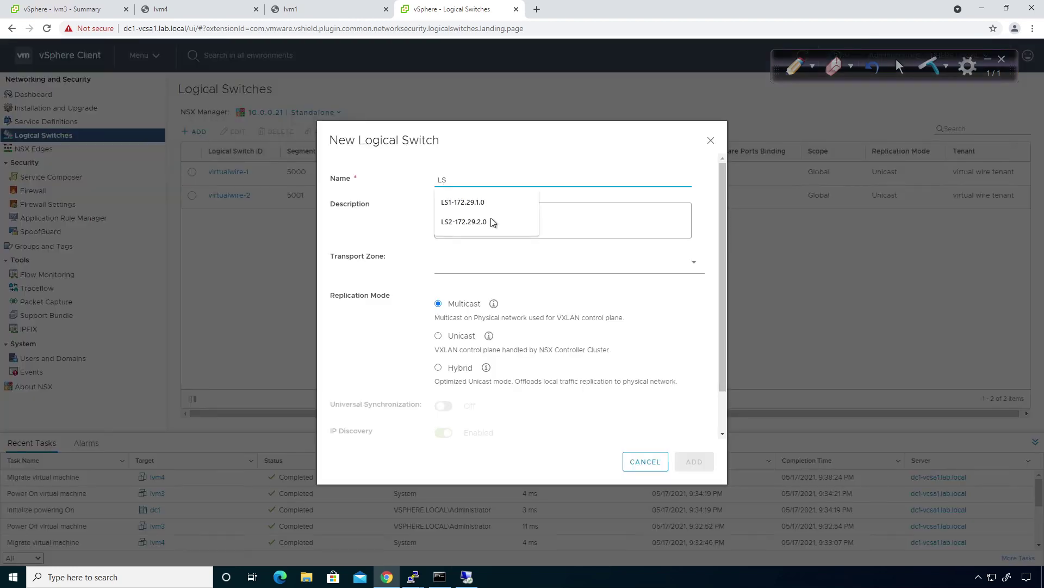
type("34")
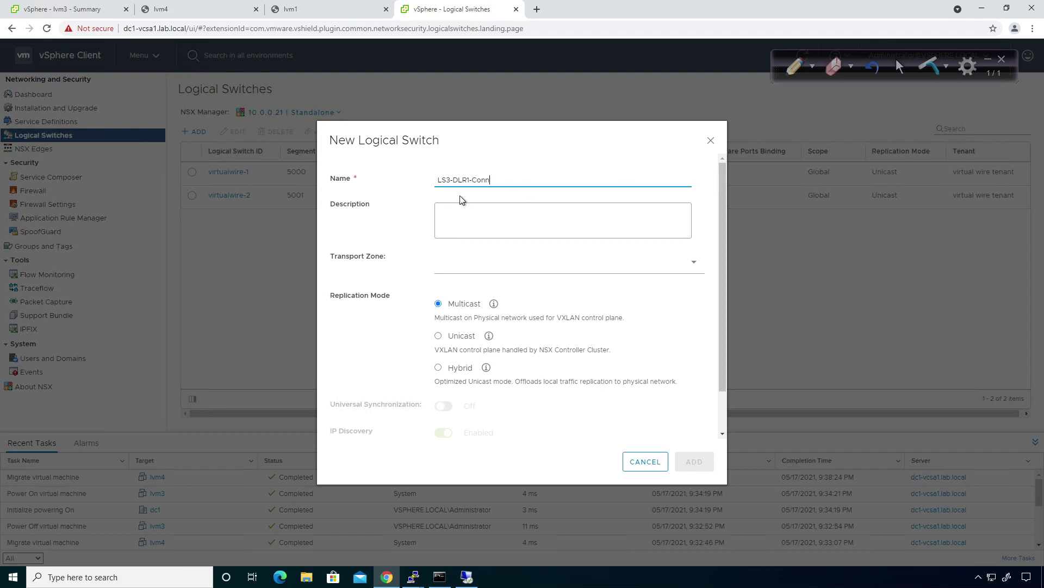
left_click(462, 268)
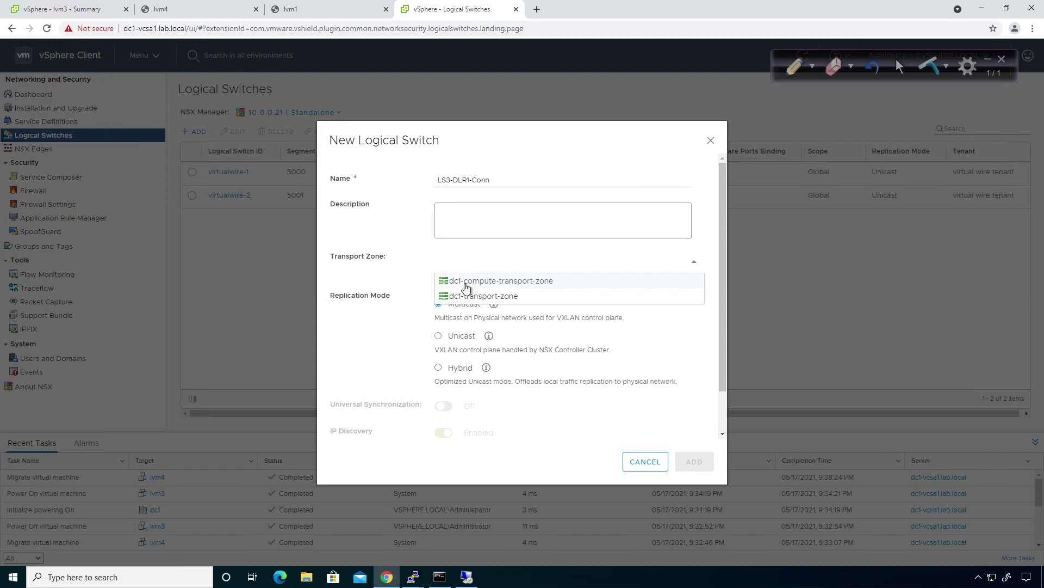
left_click(471, 296)
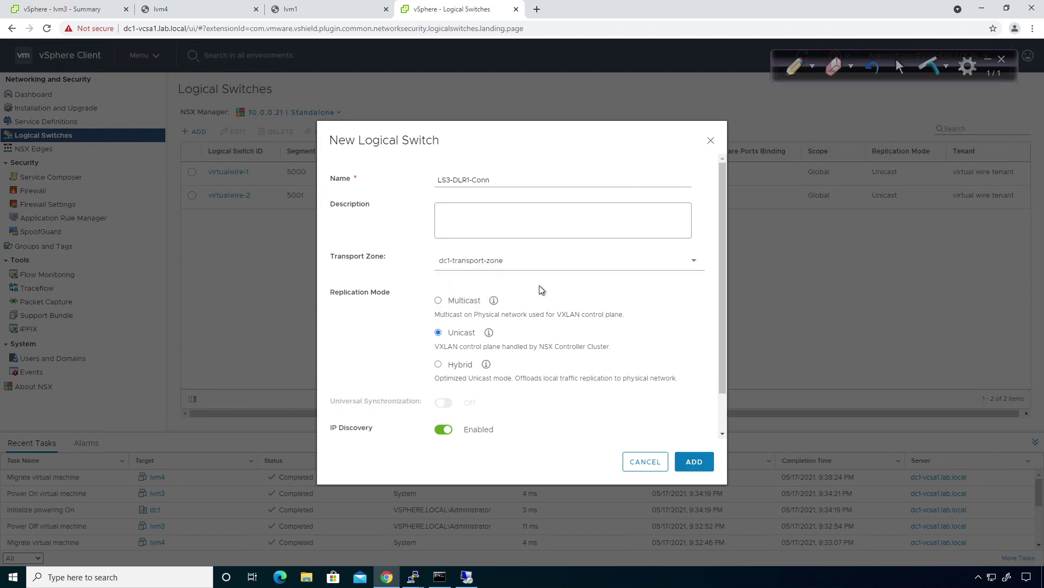
left_click(688, 461)
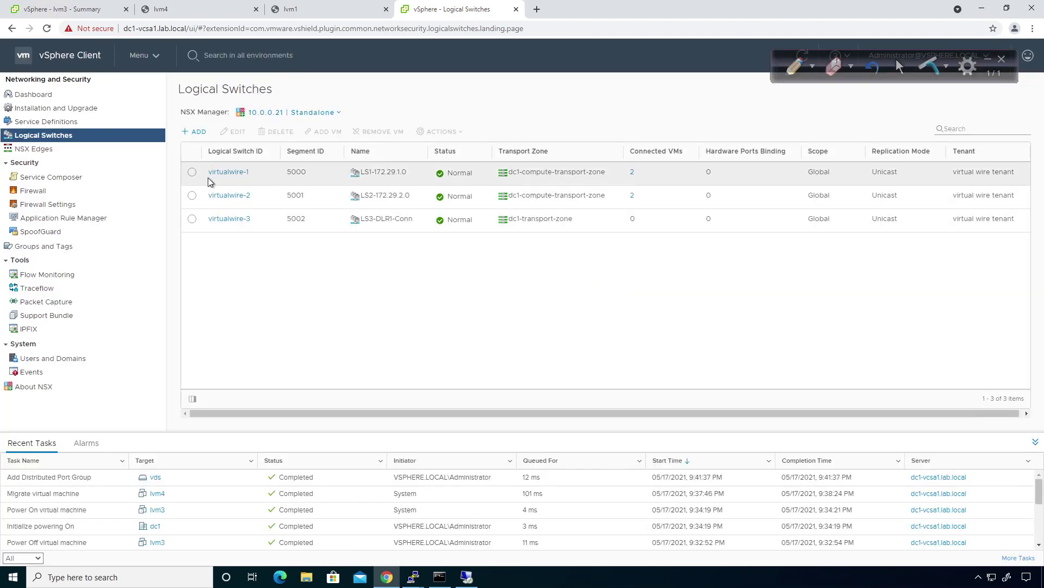
- Rename the new virtualwire-3 switch to LS3-DLR1-Conn1
left_click(193, 220)
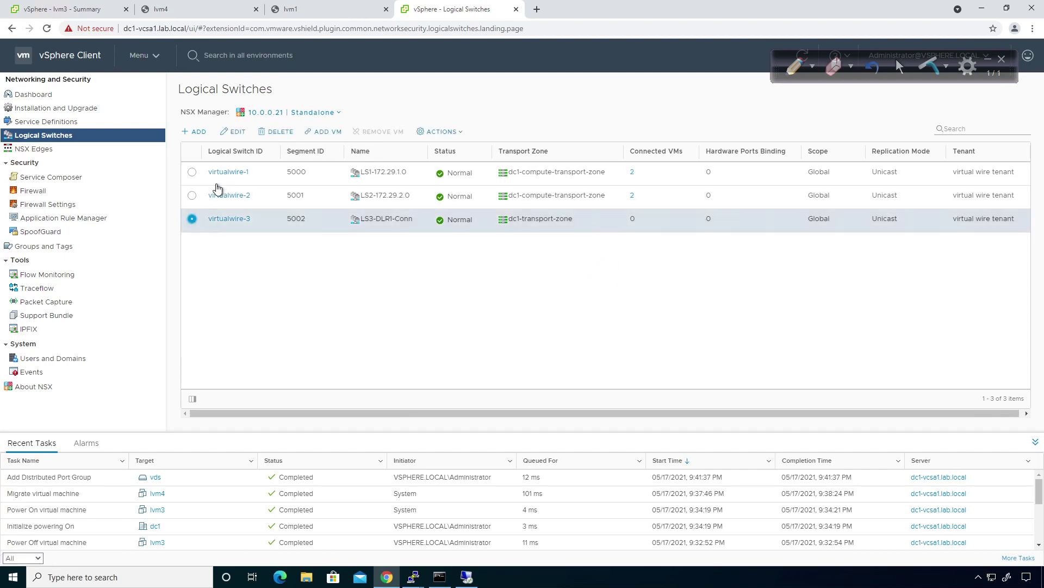
left_click(234, 132)
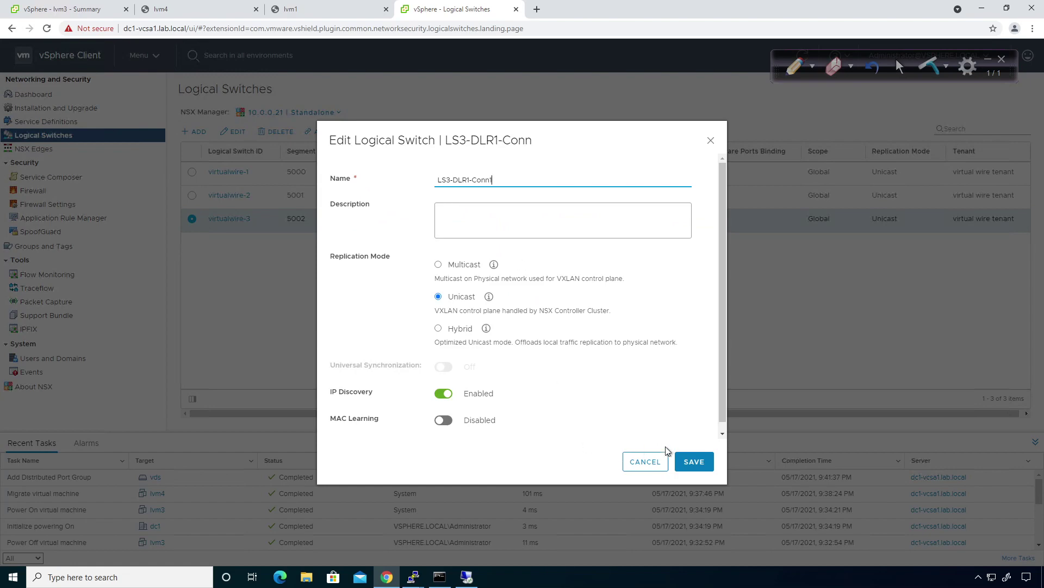
left_click(694, 460)
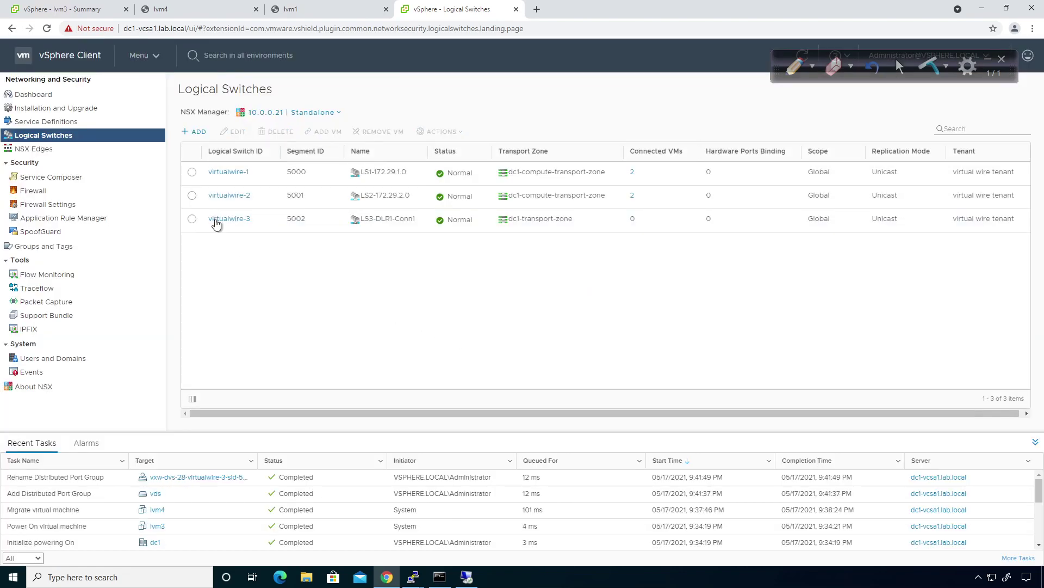
- Create logical switch LS4-DLR-Conn2 in dc1-transport-zone
left_click(198, 134)
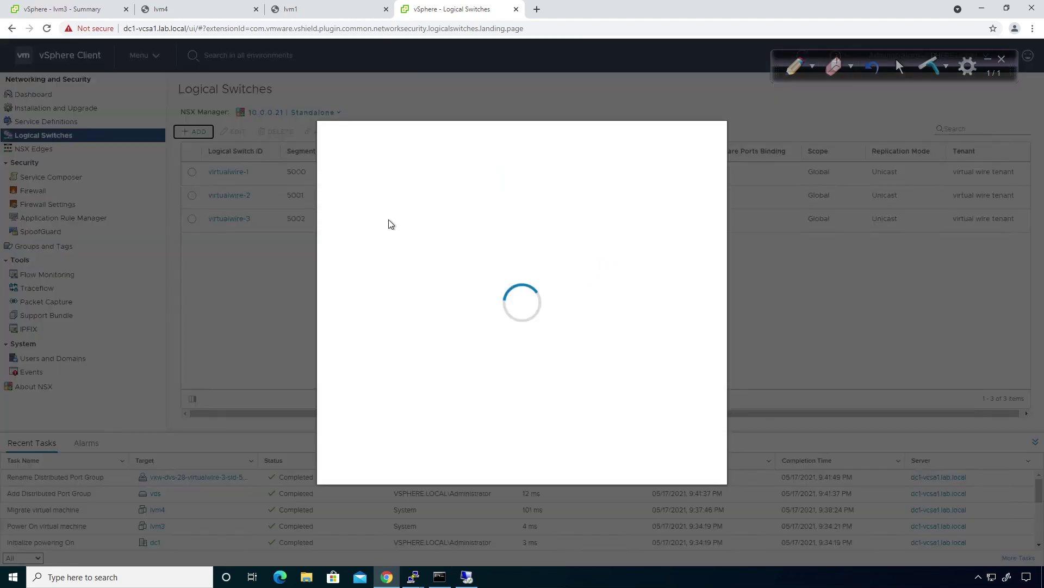
left_click(501, 180)
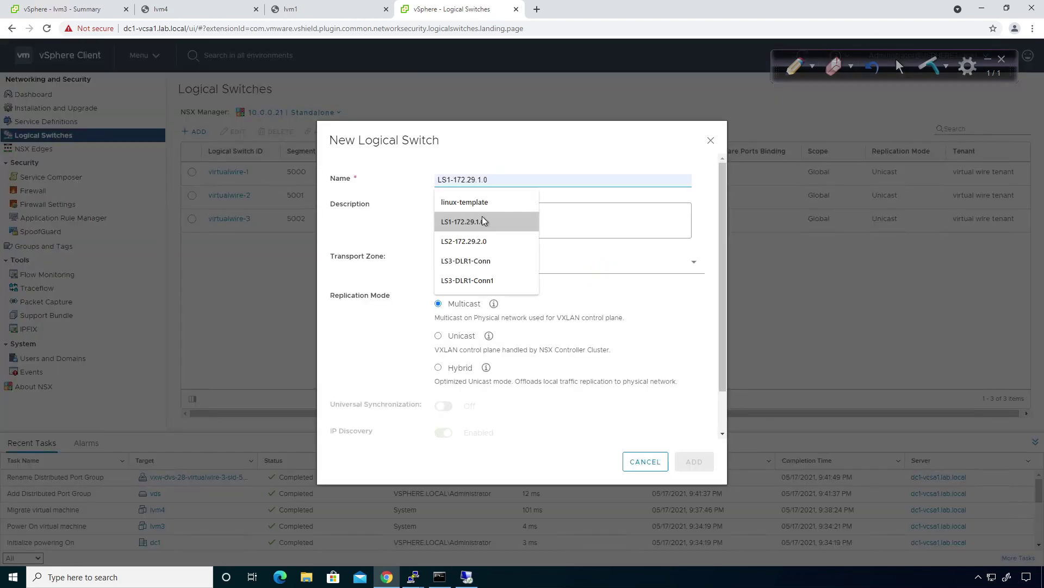
type("LS4-DLR-Conn2")
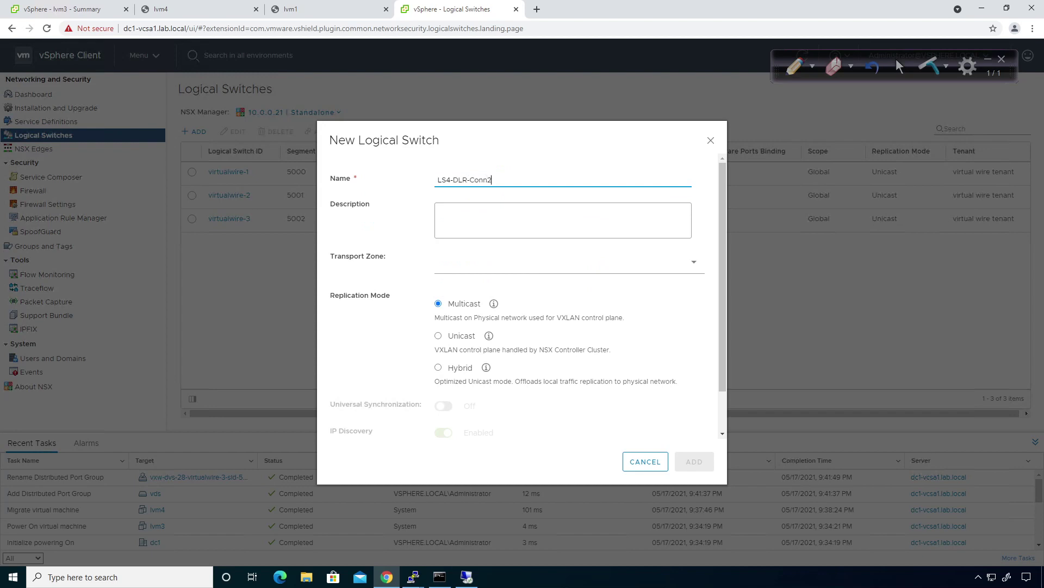
left_click(566, 267)
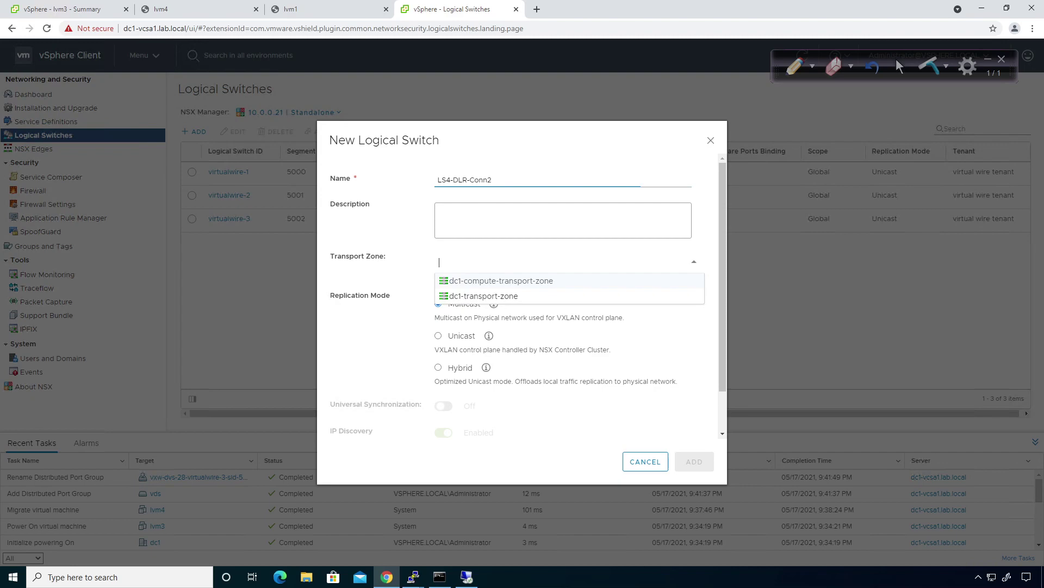
left_click(555, 296)
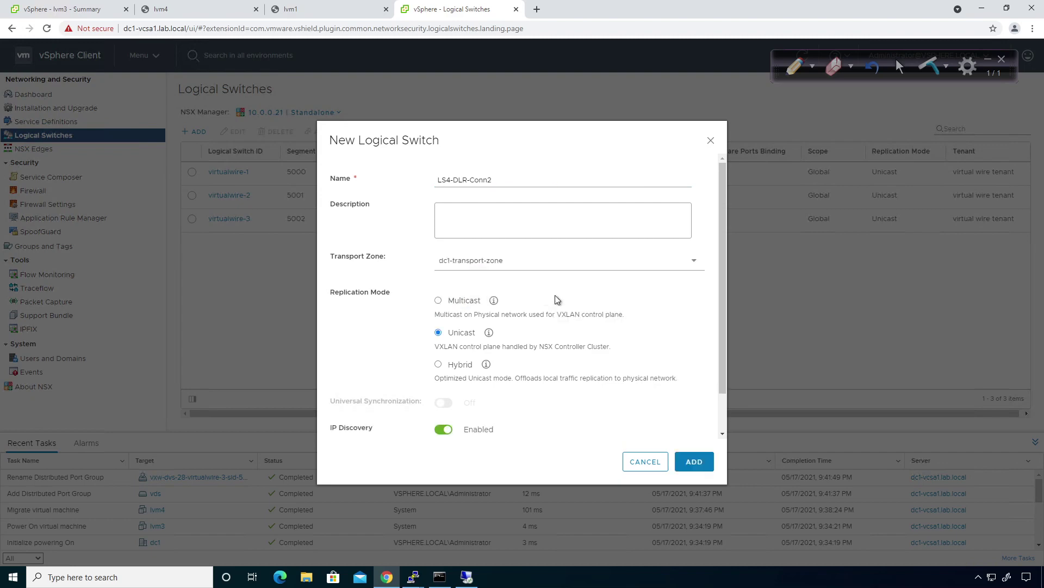
left_click(695, 461)
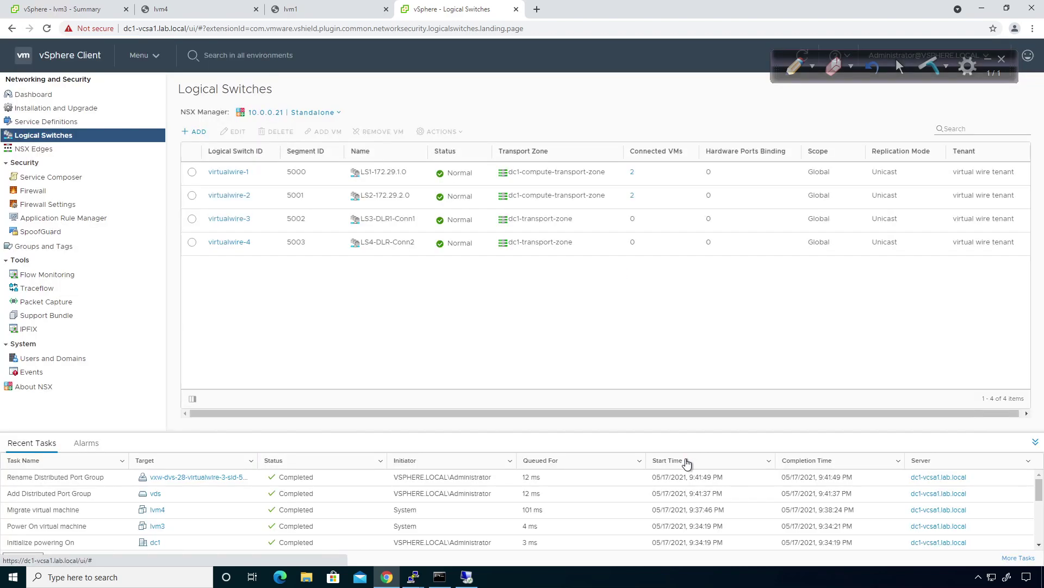
left_click(192, 173)
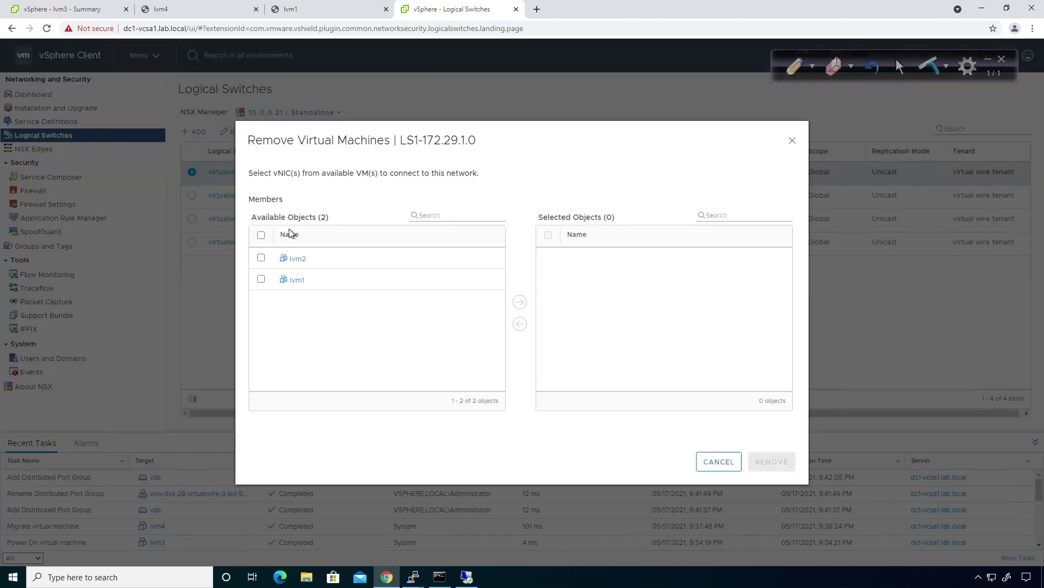
- Disconnect lvm1 and lvm2 from logical switch LS1-172.29.1.0
left_click(261, 238)
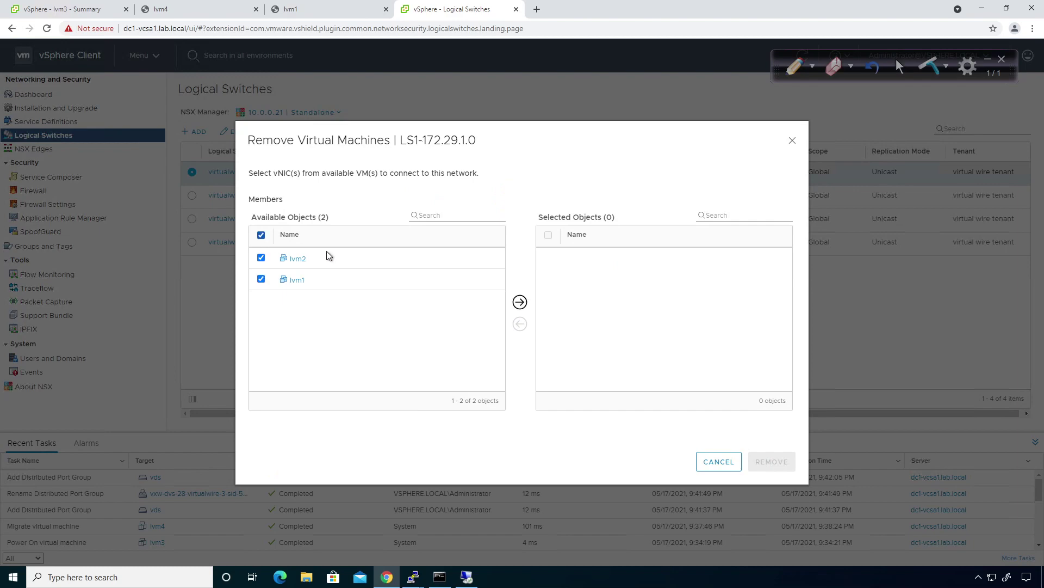
left_click(520, 302)
left_click(773, 461)
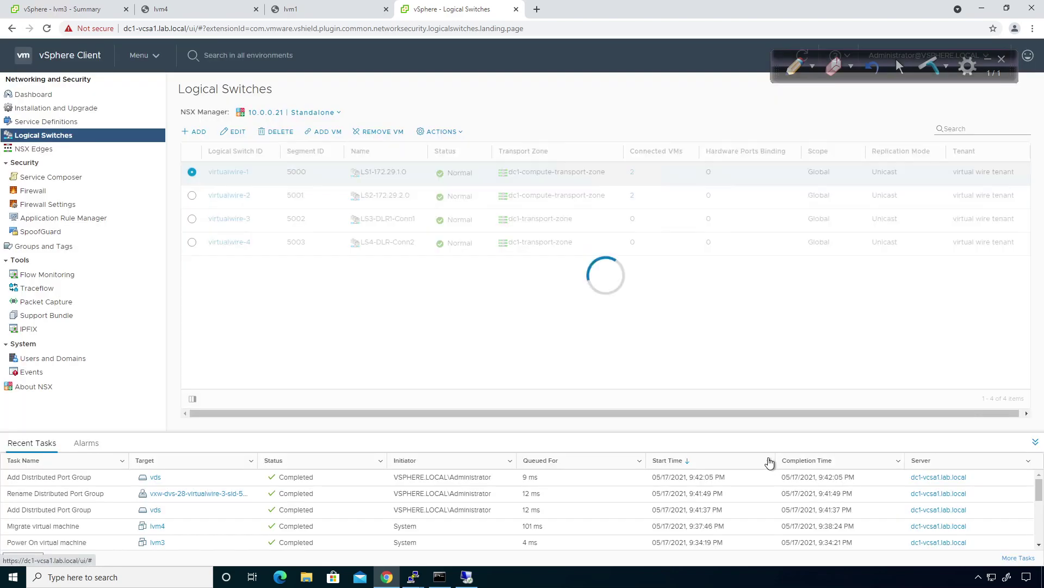
- Disconnect lvm3 and lvm4 from logical switch LS2-172.29.2.0
left_click(191, 197)
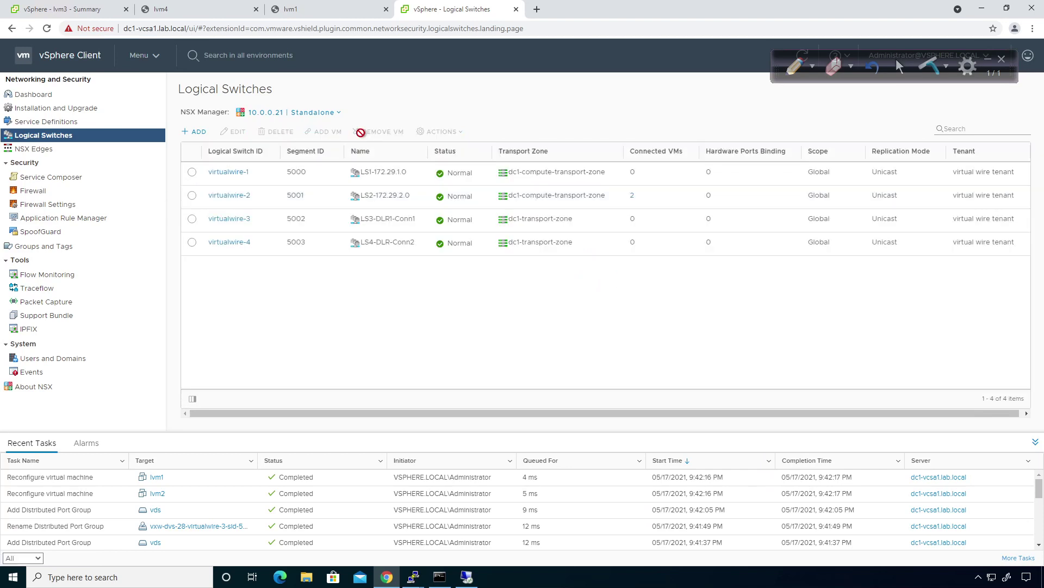
left_click(192, 195)
left_click(361, 133)
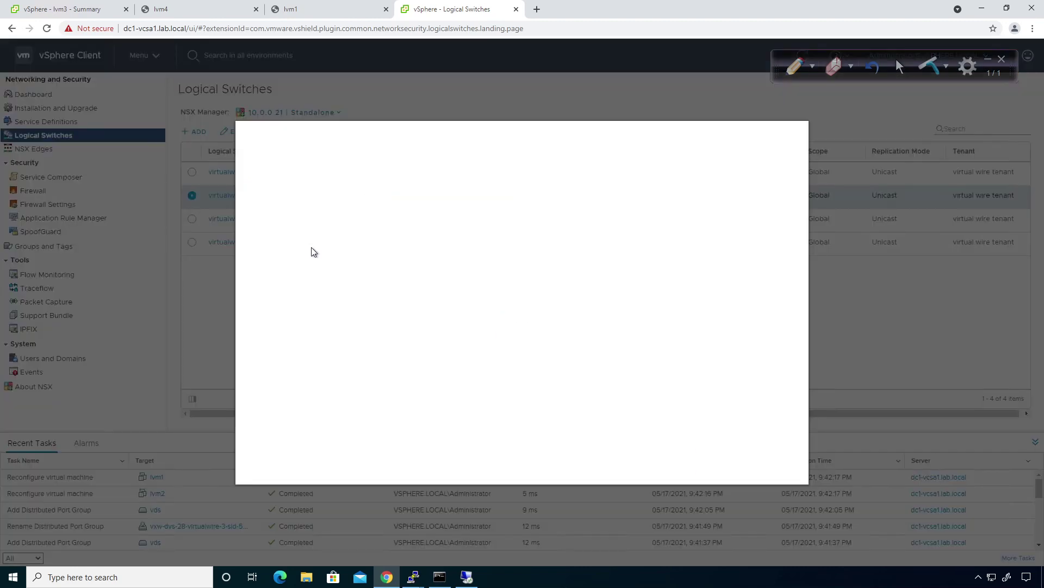
left_click(261, 238)
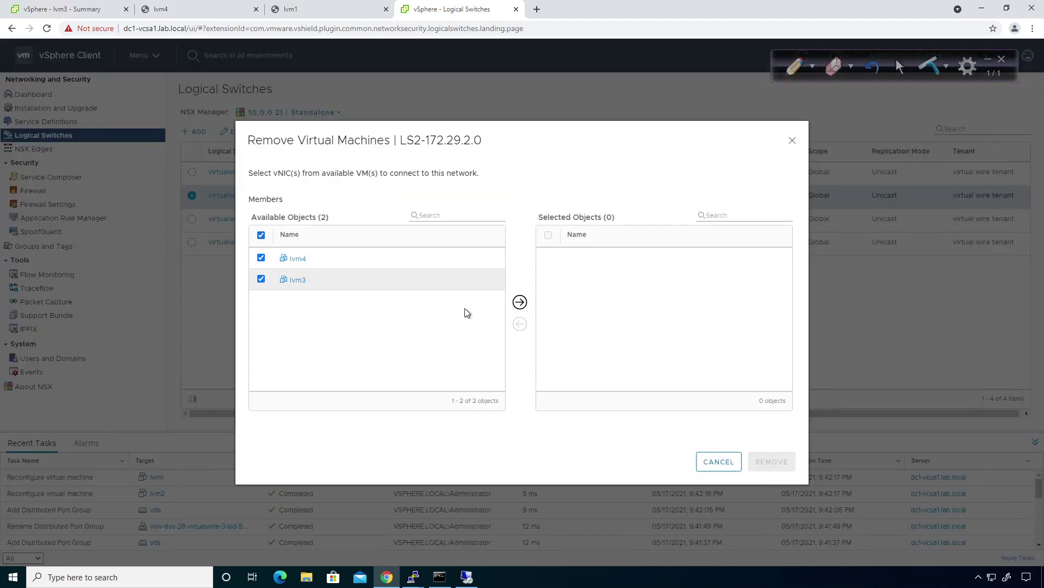
left_click(519, 302)
left_click(760, 463)
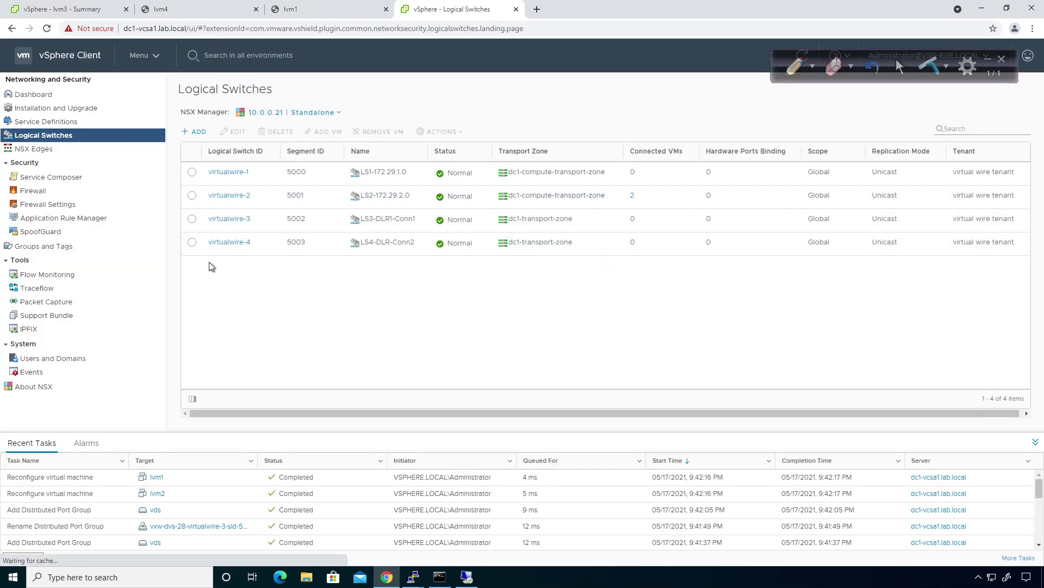
left_click(190, 220)
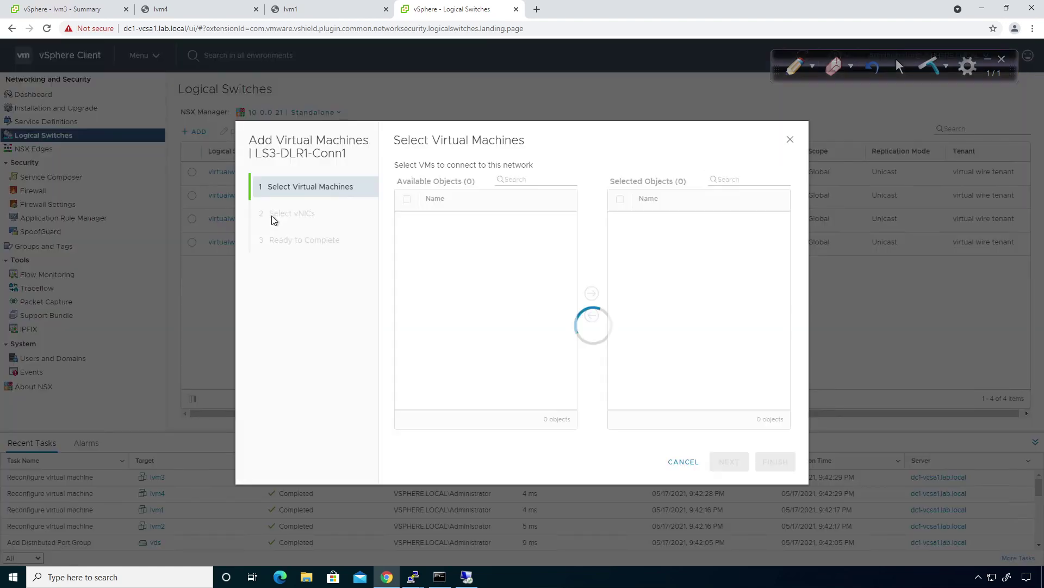
- Connect lvm1 and lvm2, via their network adapters, to LS3-DLR1-Conn1
left_click(407, 243)
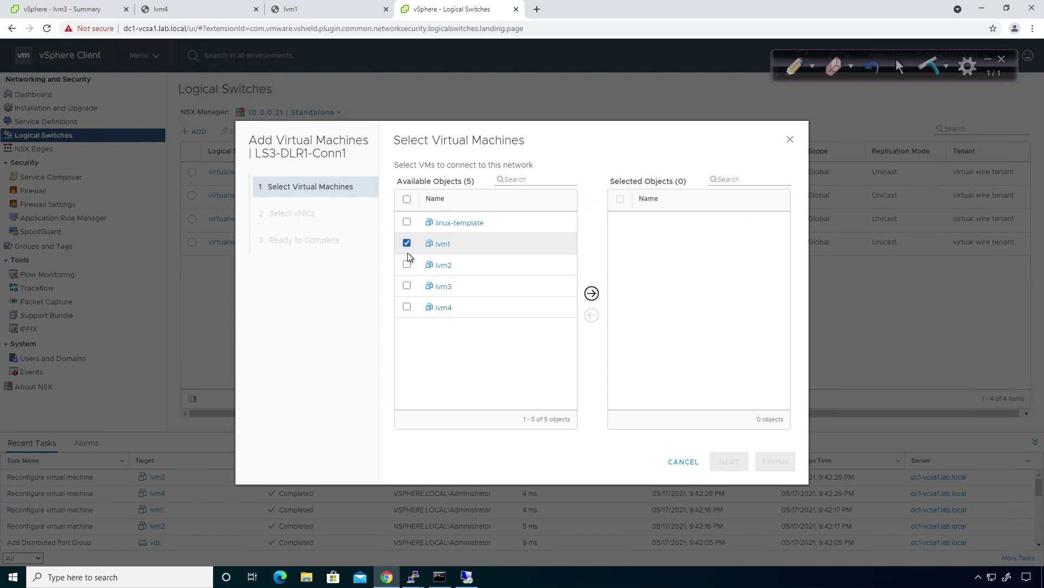
left_click(407, 264)
left_click(592, 293)
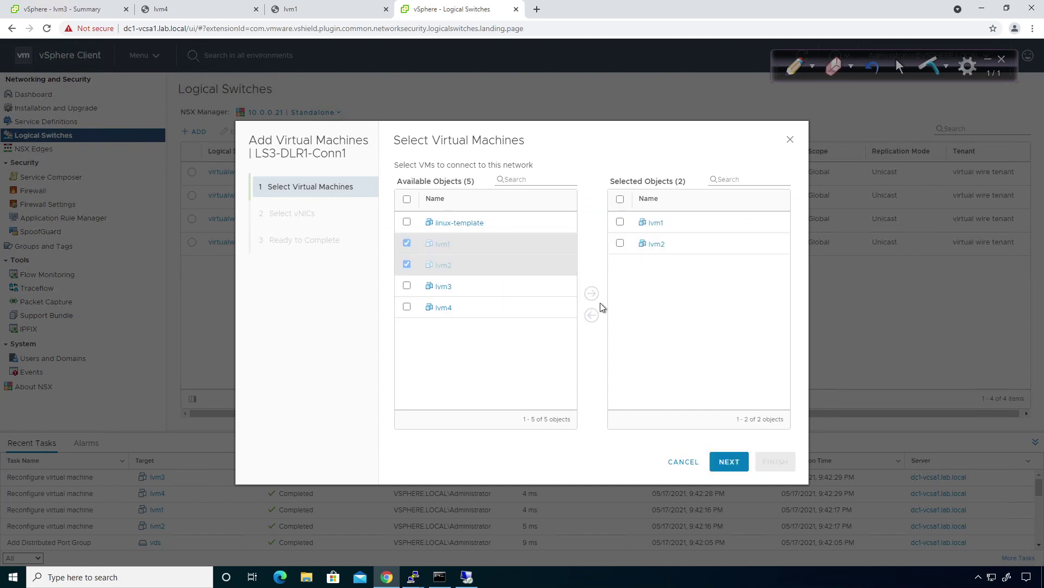
left_click(729, 461)
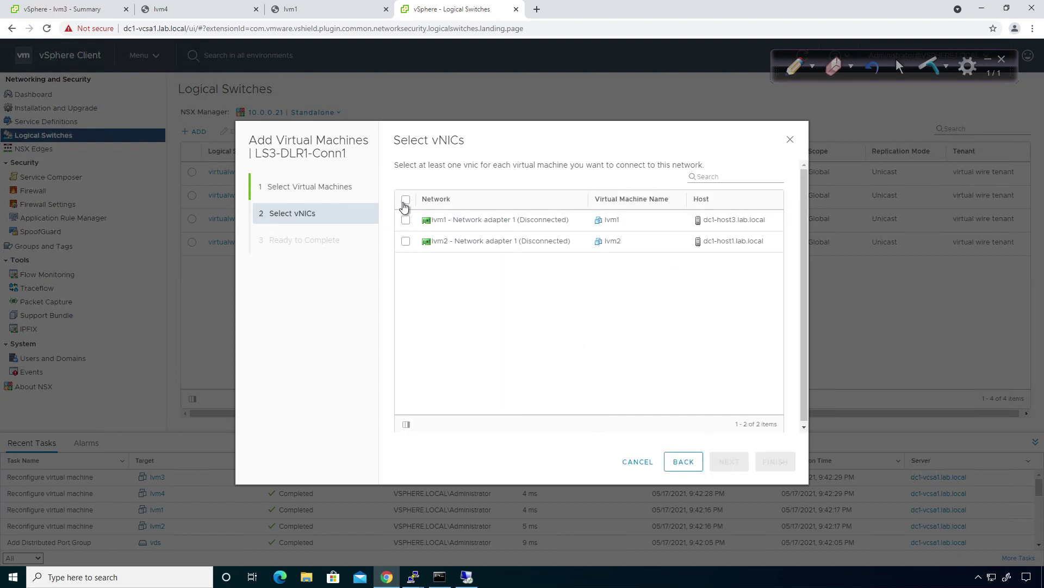
left_click(406, 199)
left_click(729, 461)
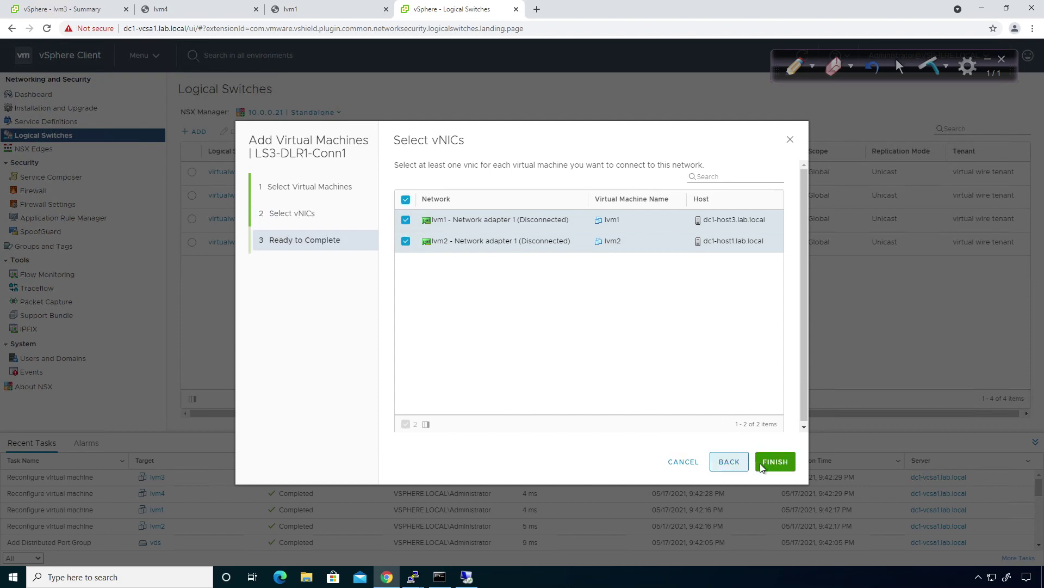
left_click(775, 461)
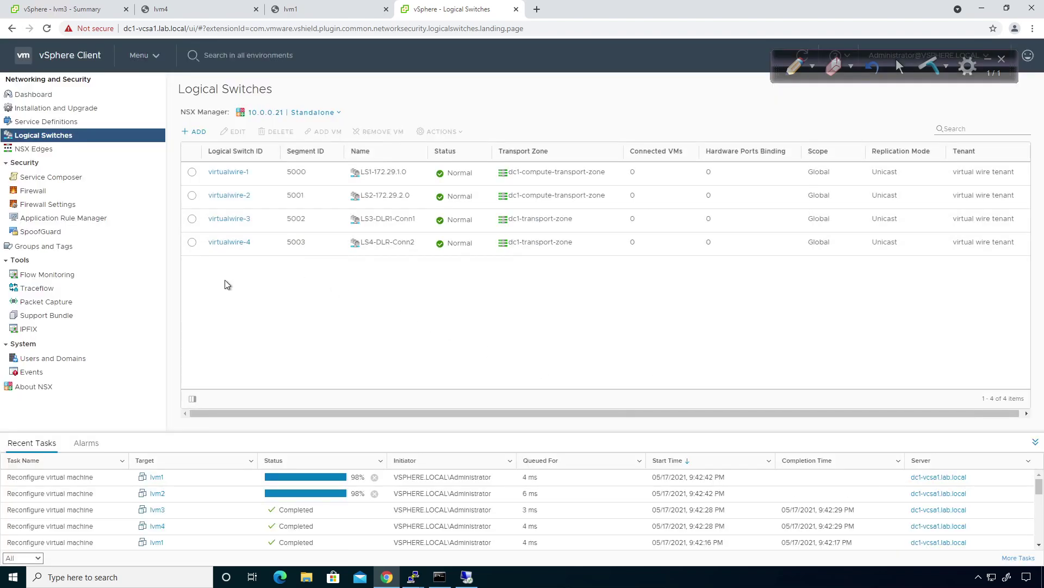
- Connect lvm3 and lvm4, via their network adapters, to LS4-DLR-Conn2
left_click(194, 244)
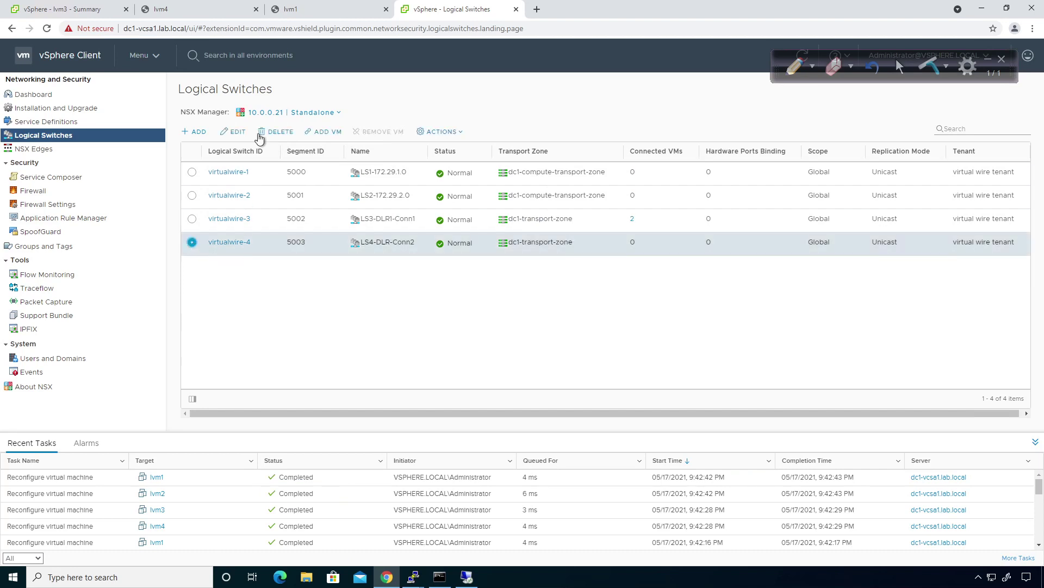
left_click(334, 136)
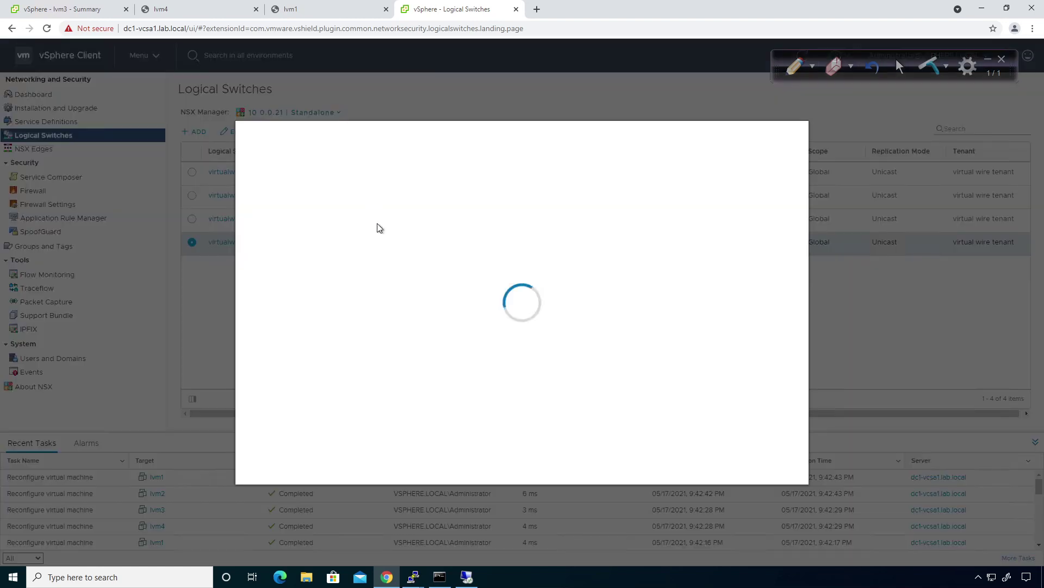
left_click(407, 285)
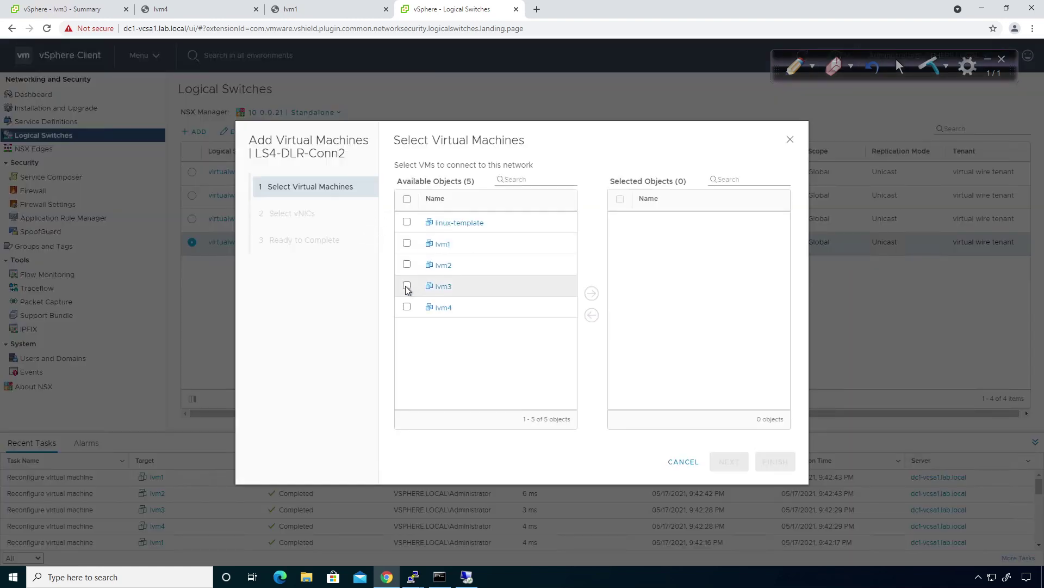
left_click(408, 307)
left_click(593, 294)
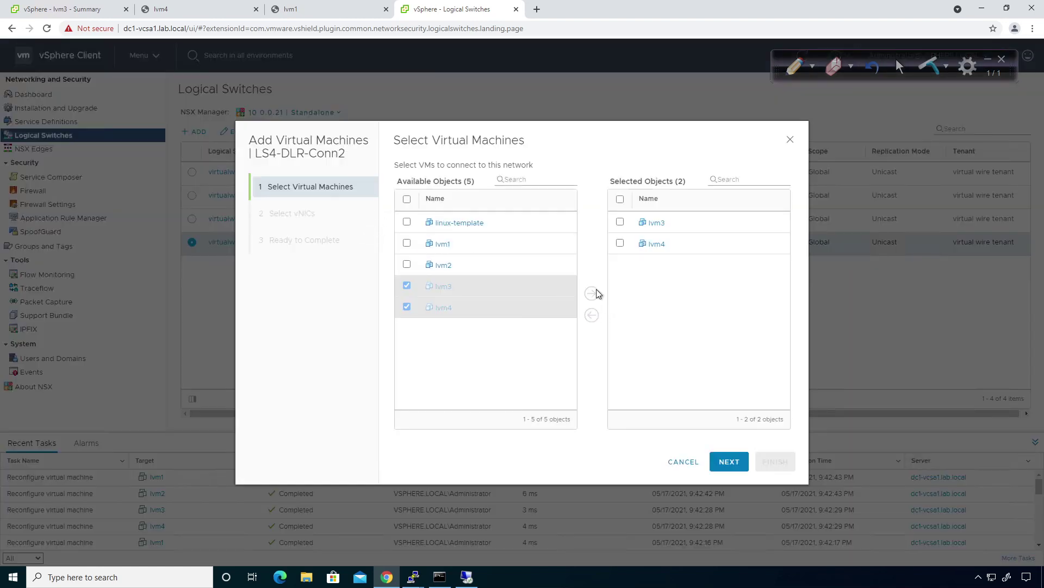
left_click(728, 460)
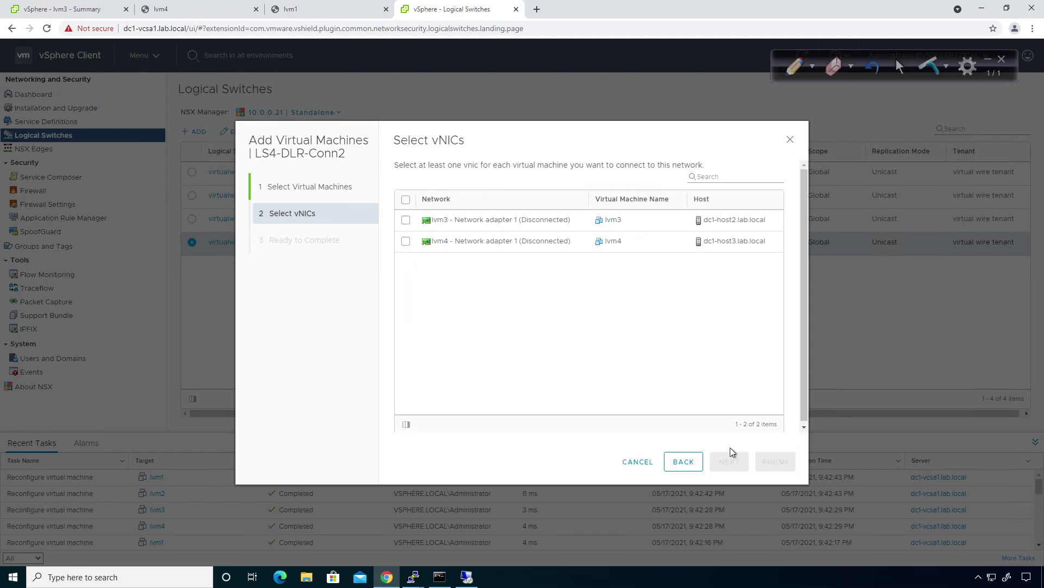
left_click(405, 199)
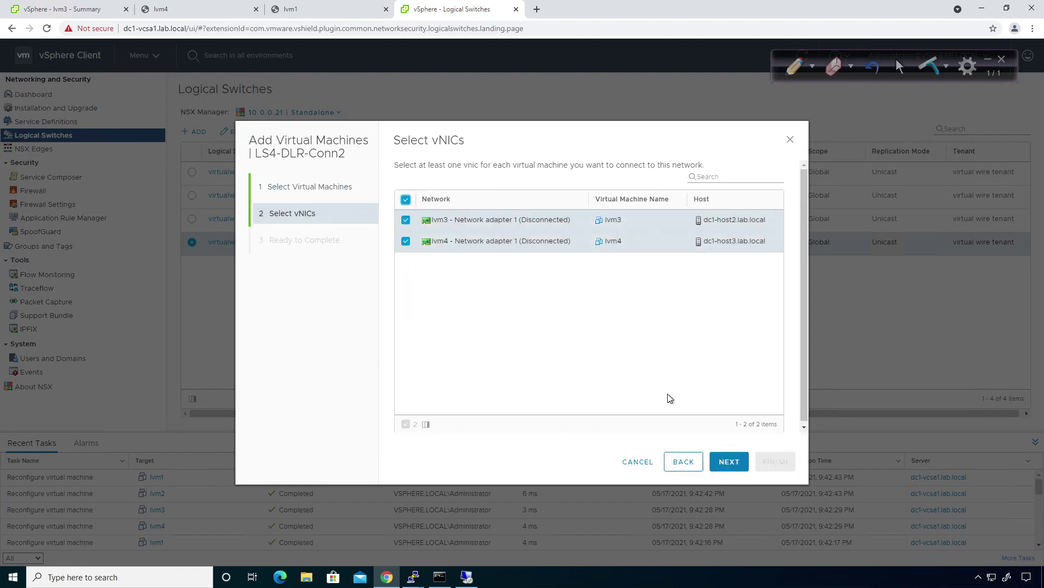
left_click(717, 461)
left_click(775, 461)
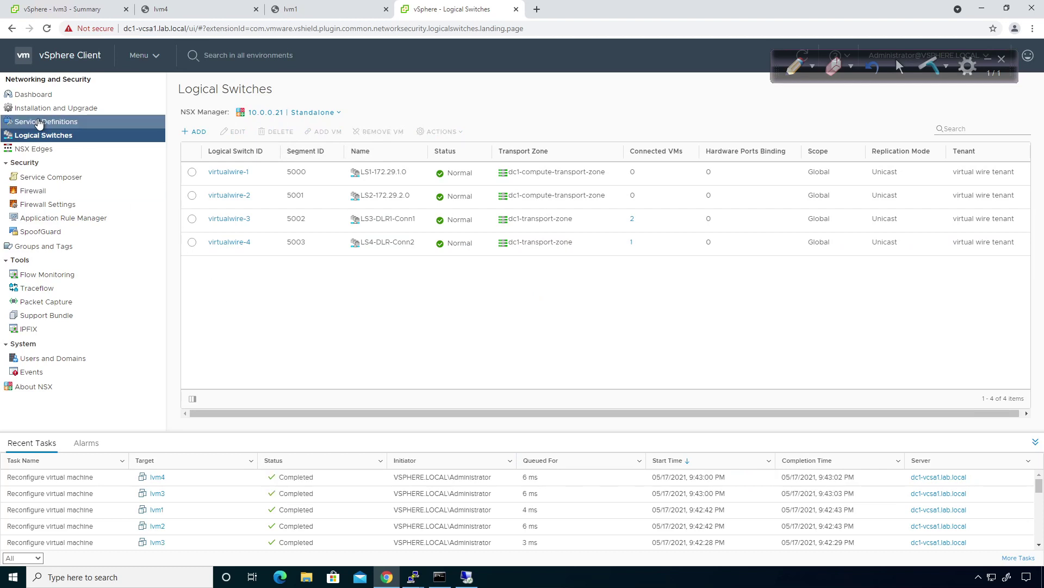
- Start a new Distributed Logical Router from NSX Edges, named dc1-dlr1
left_click(47, 154)
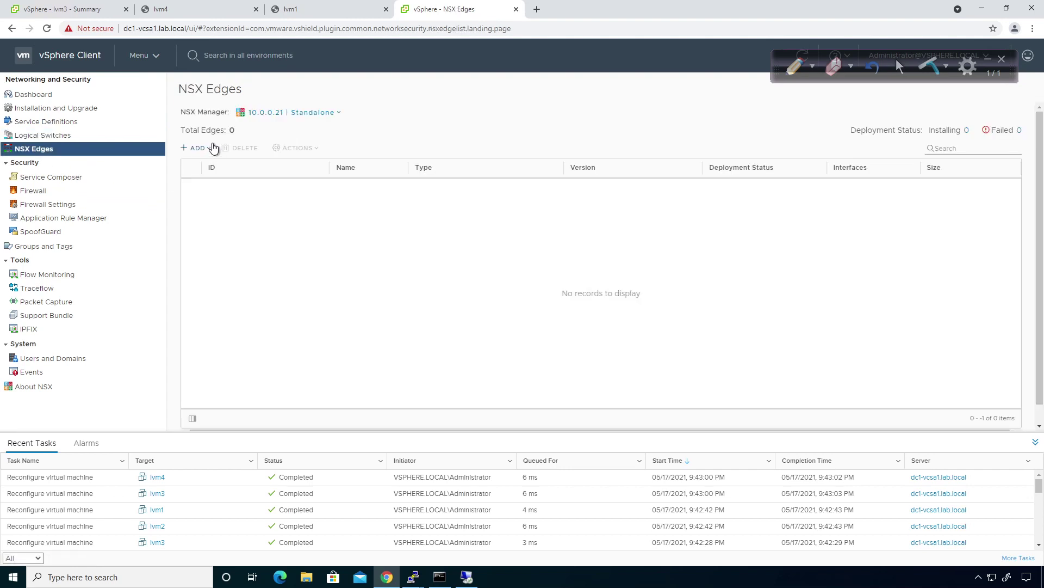
left_click(212, 148)
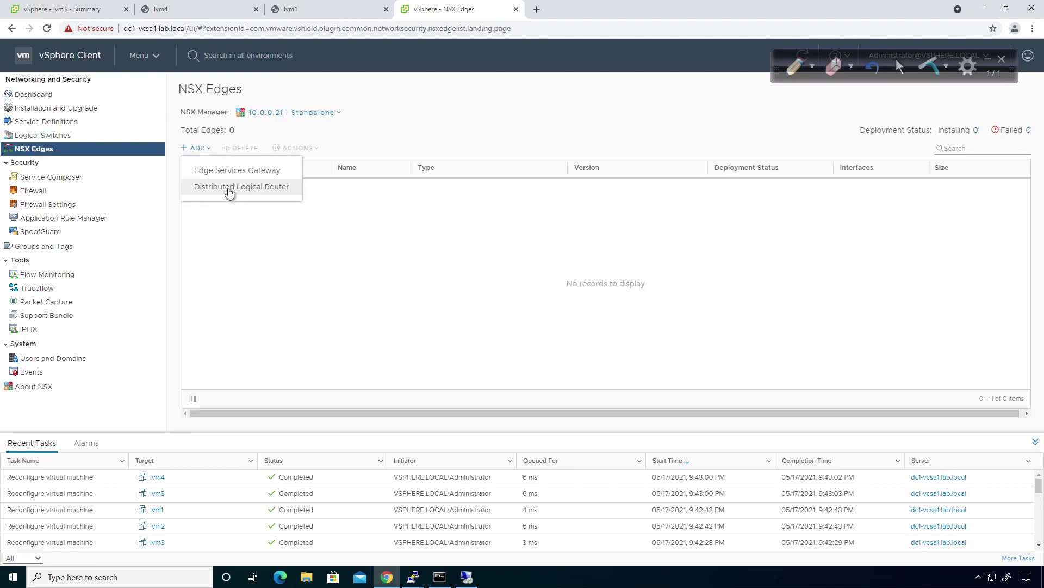
left_click(229, 190)
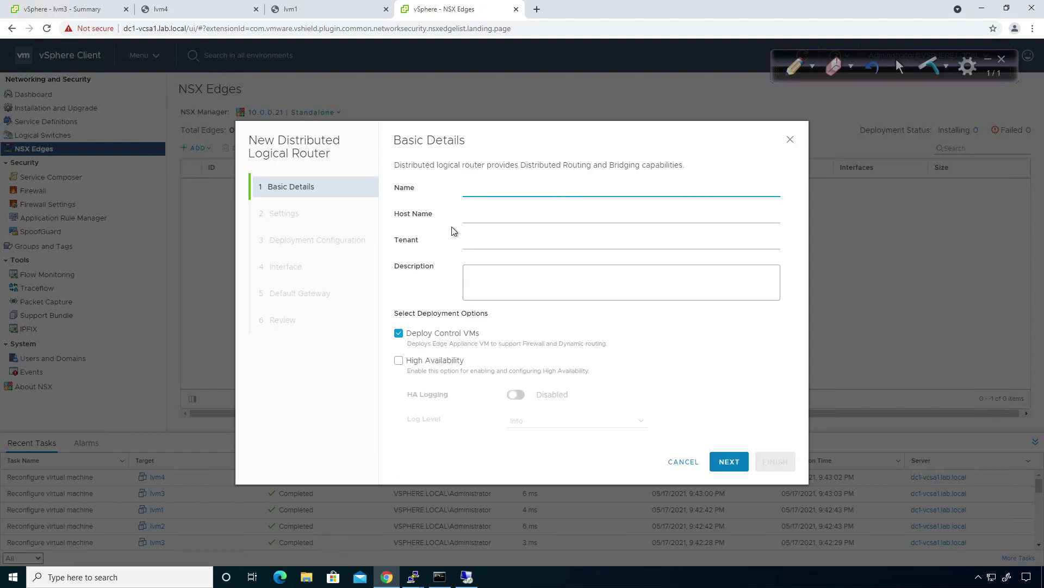
type("d")
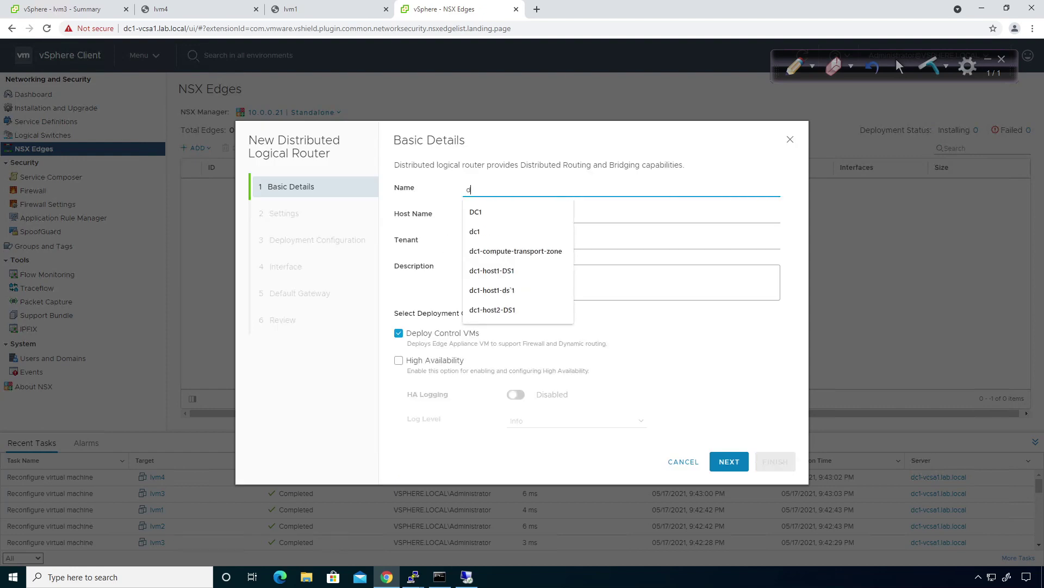
type("c1-dlr1")
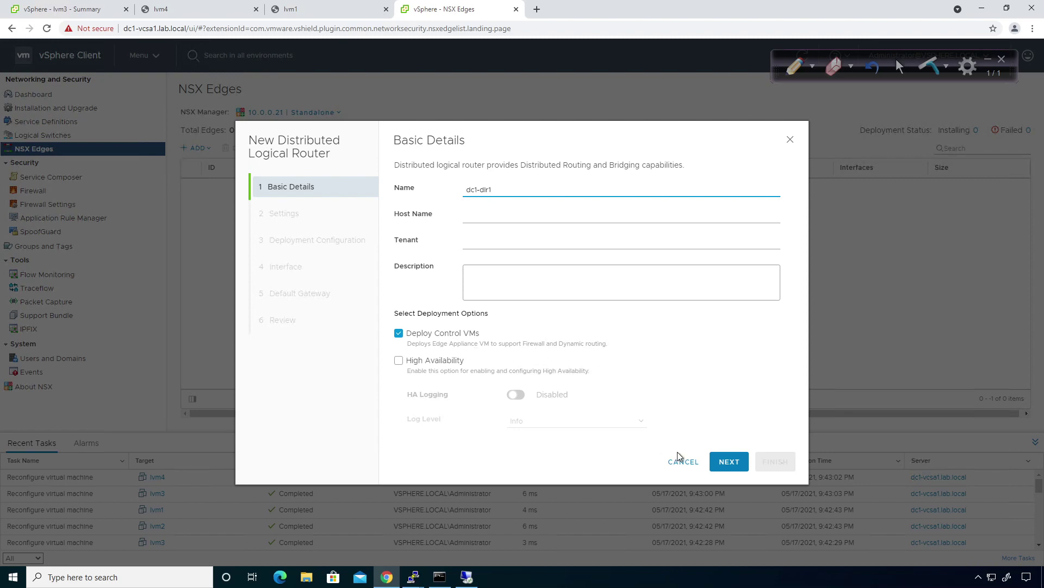
left_click(729, 461)
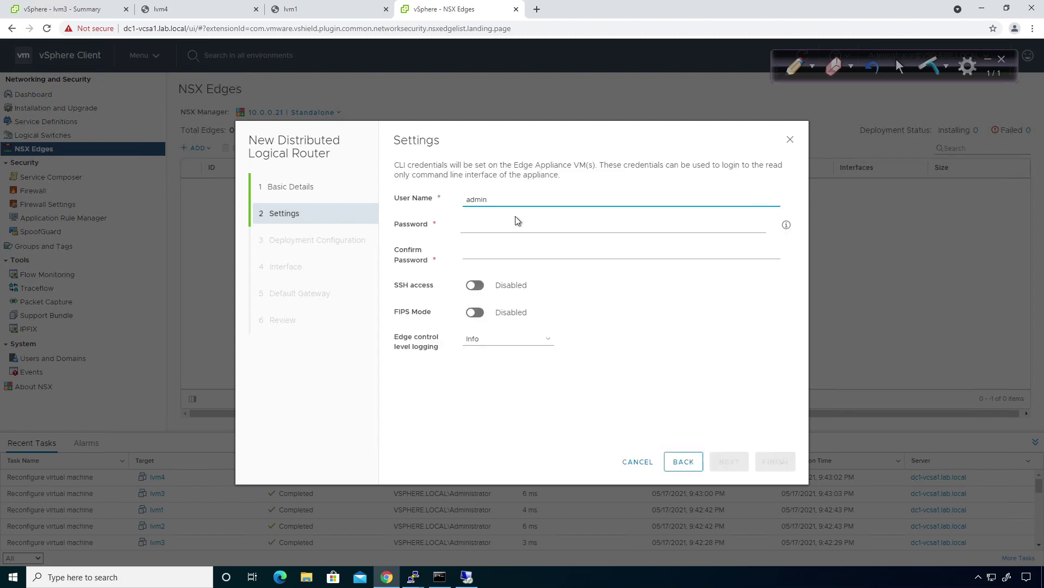
- Enter and confirm the router's CLI admin password, and enable SSH access
left_click(517, 221)
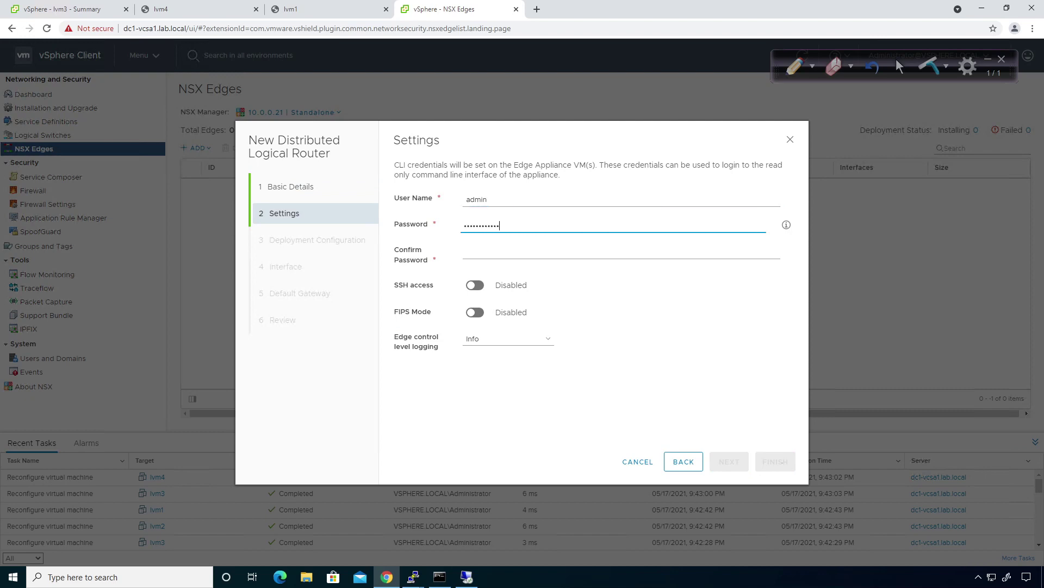
left_click(466, 262)
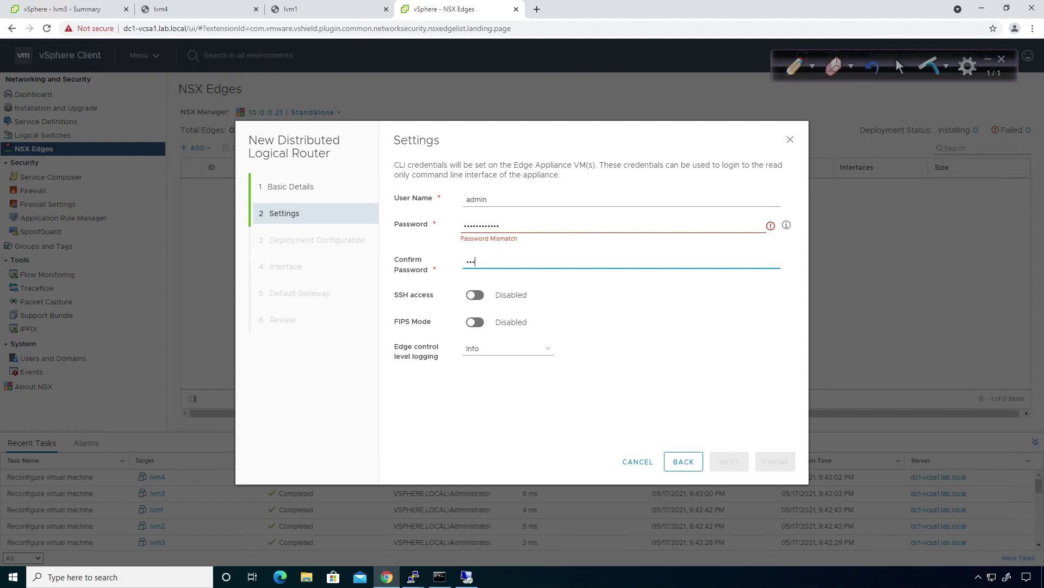
type("••••••••••••")
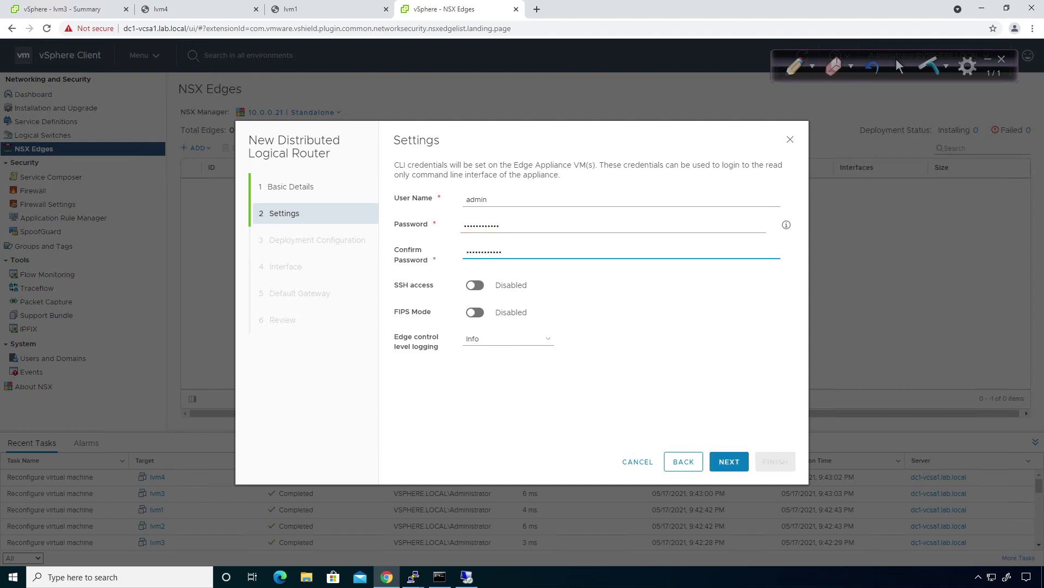
left_click(480, 291)
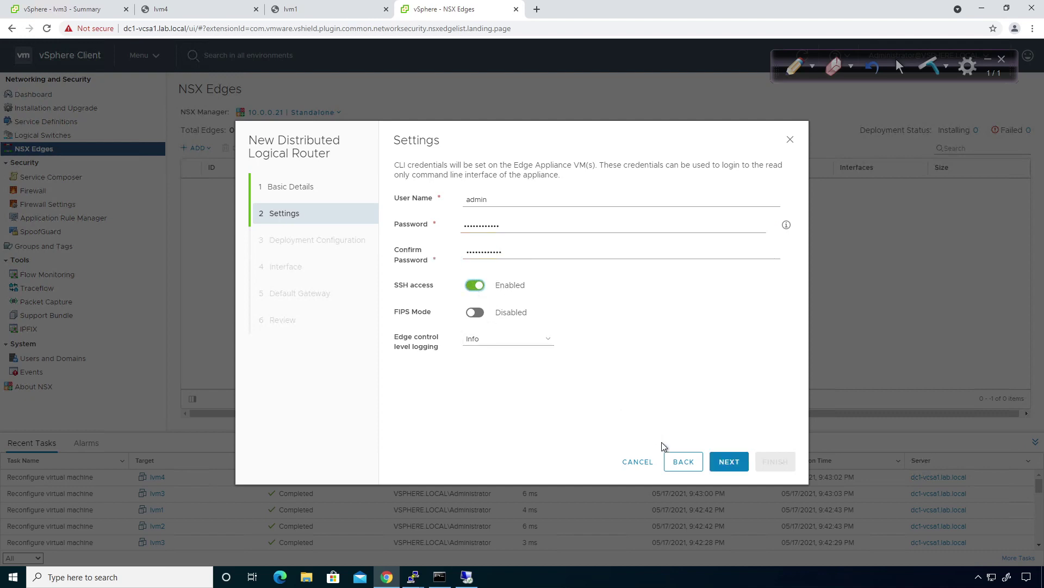
- Place the control VM on cluster dc1-mgmt-cluster with datastore dc1-host4-ds1
left_click(728, 462)
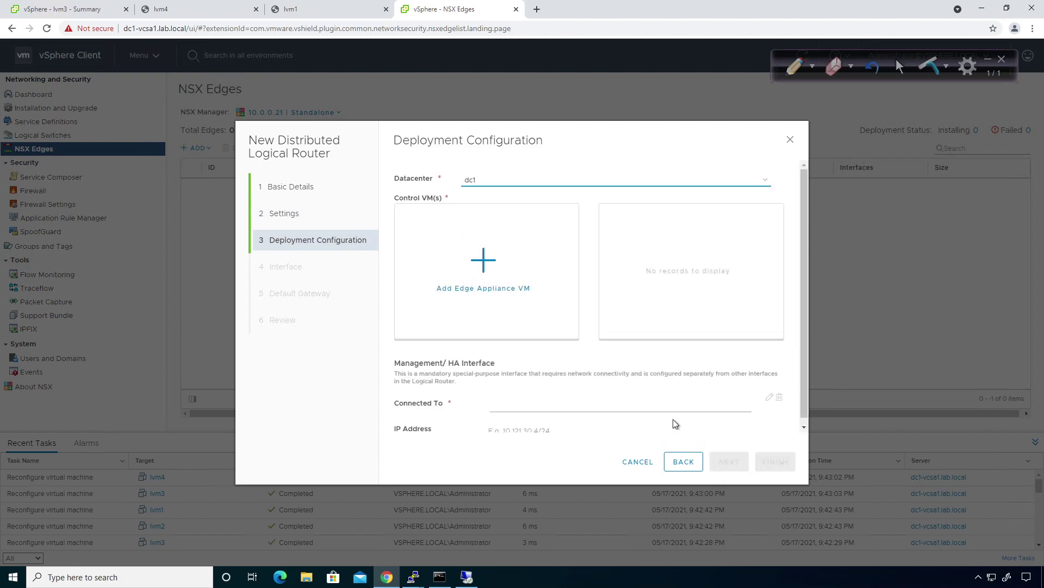
left_click(492, 256)
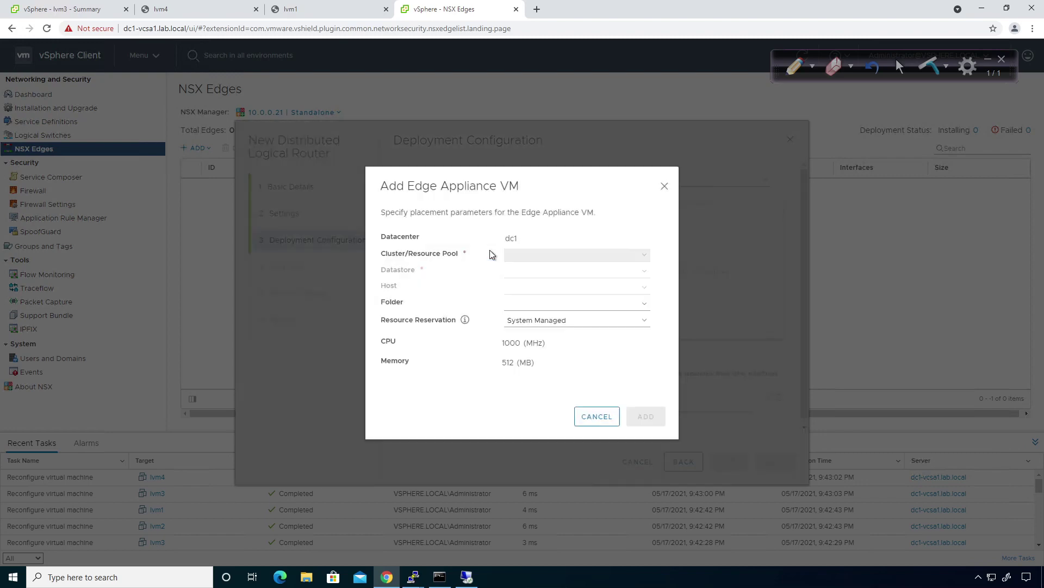
left_click(551, 263)
left_click(550, 305)
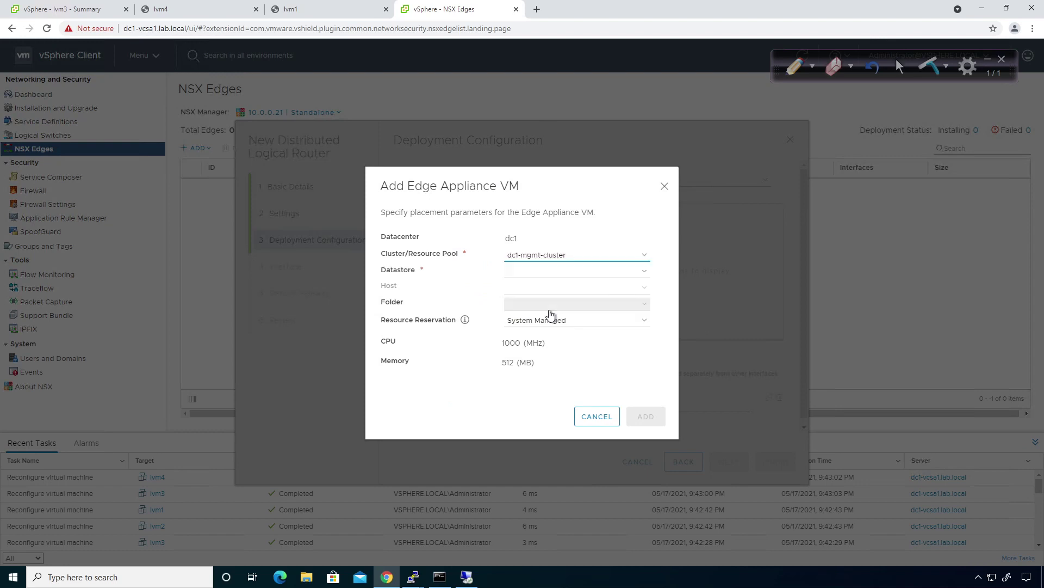
left_click(556, 272)
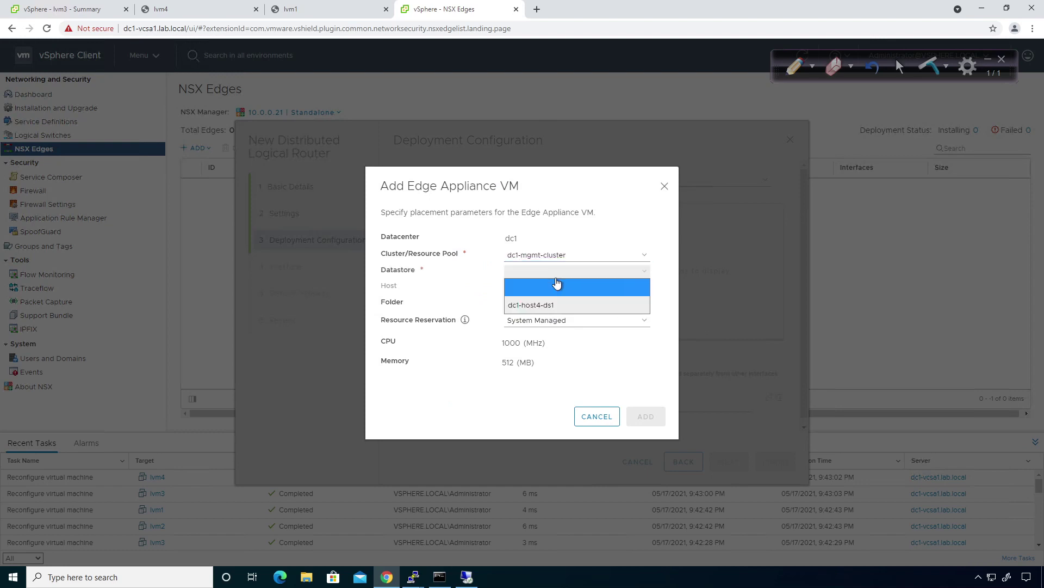
left_click(551, 309)
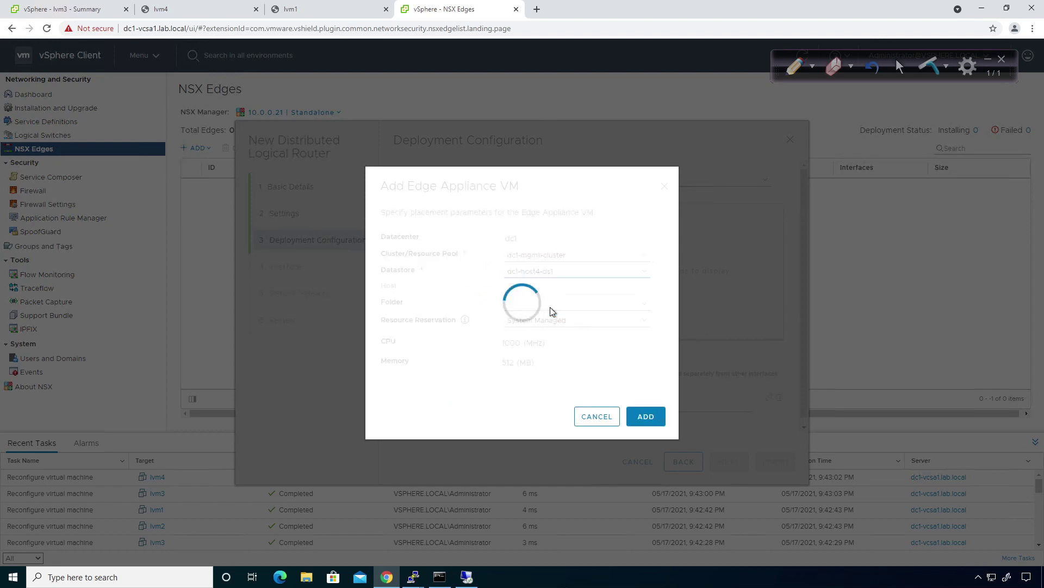
left_click(645, 417)
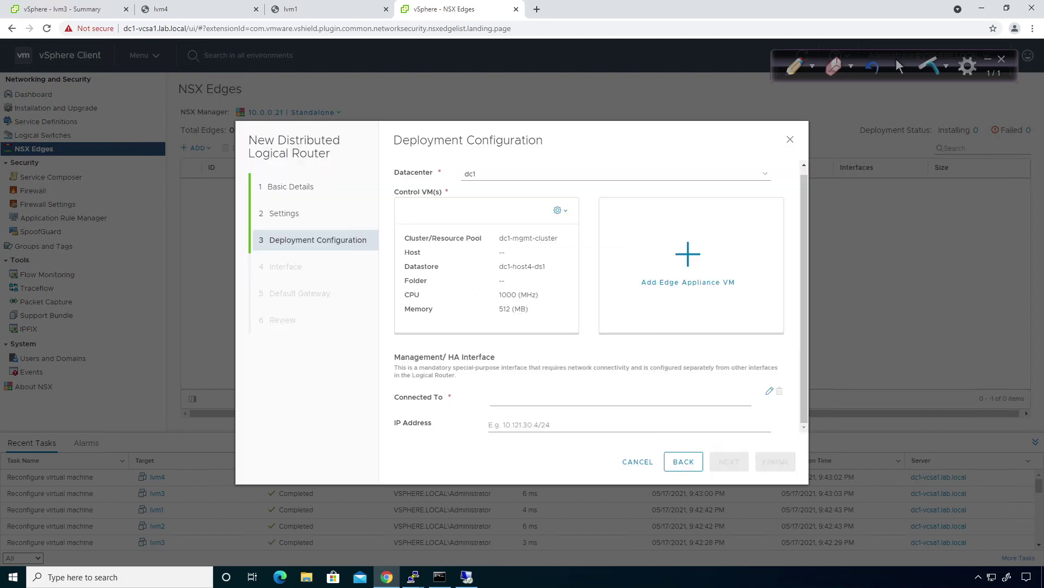
- Connect the management interface to the distributed port group vds-mgmt-port-group
left_click(769, 390)
left_click(354, 162)
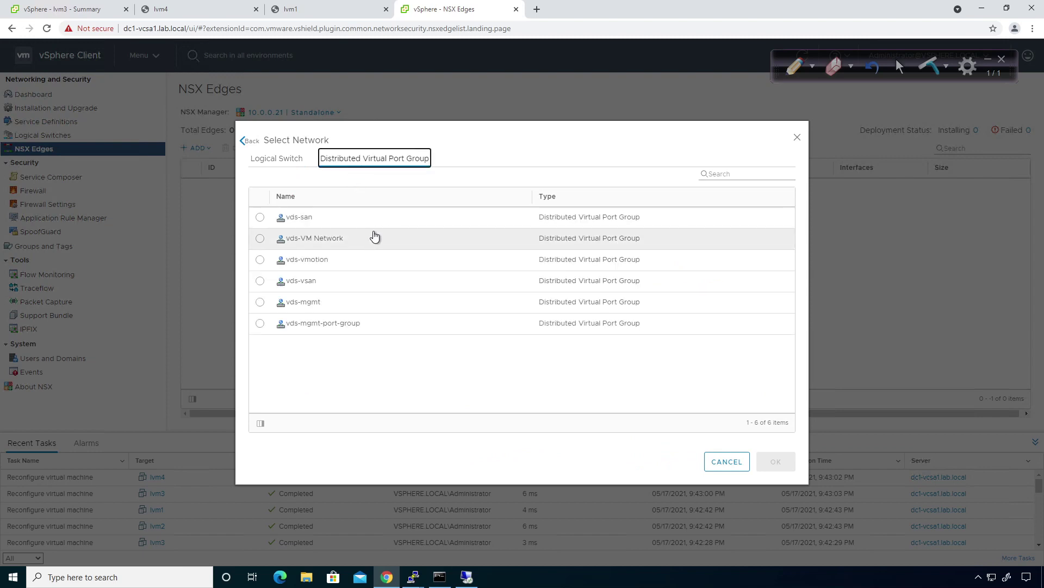
left_click(258, 325)
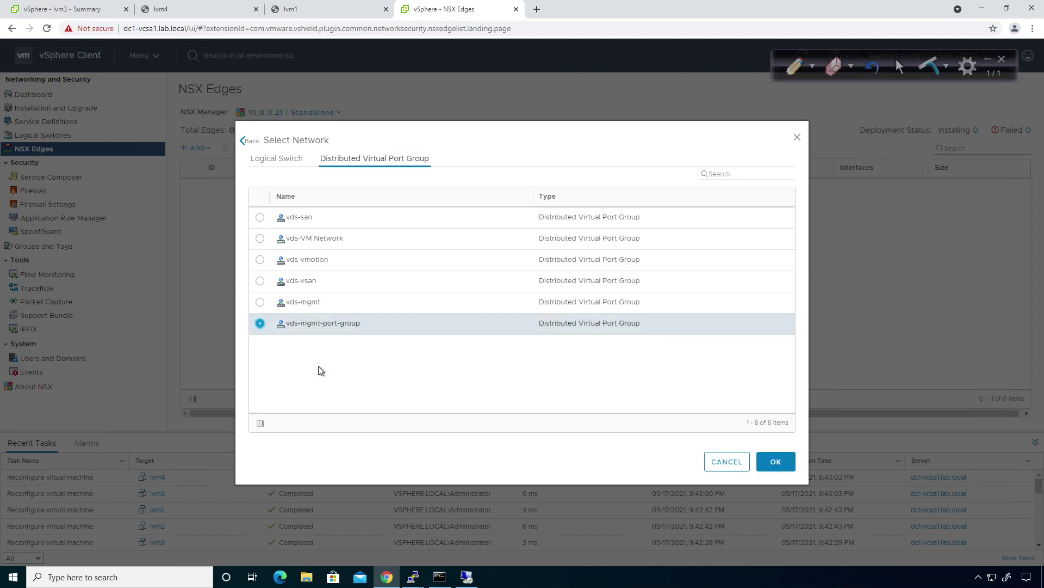
left_click(775, 461)
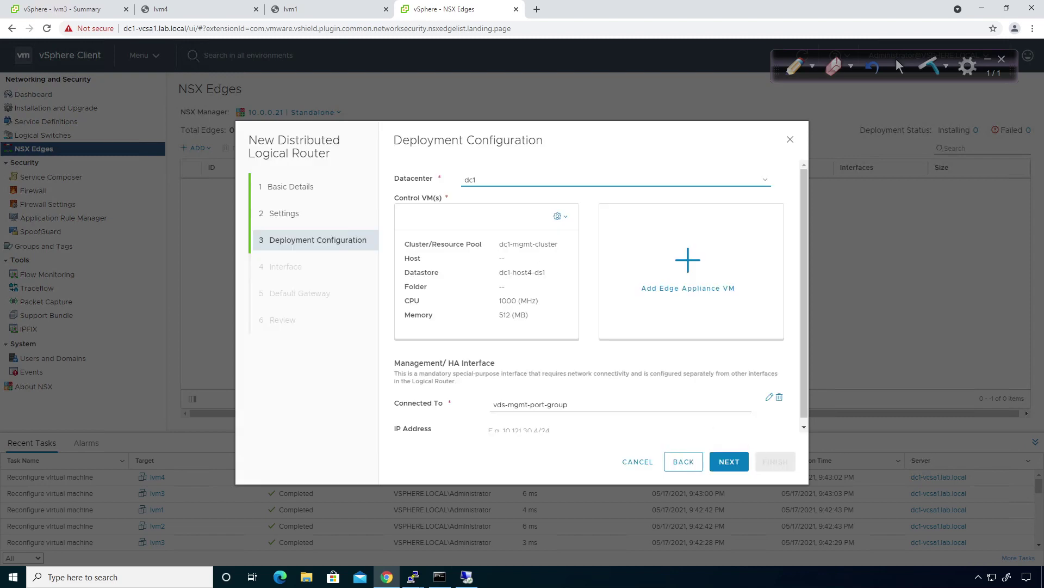
scroll(701, 413, "down", 1)
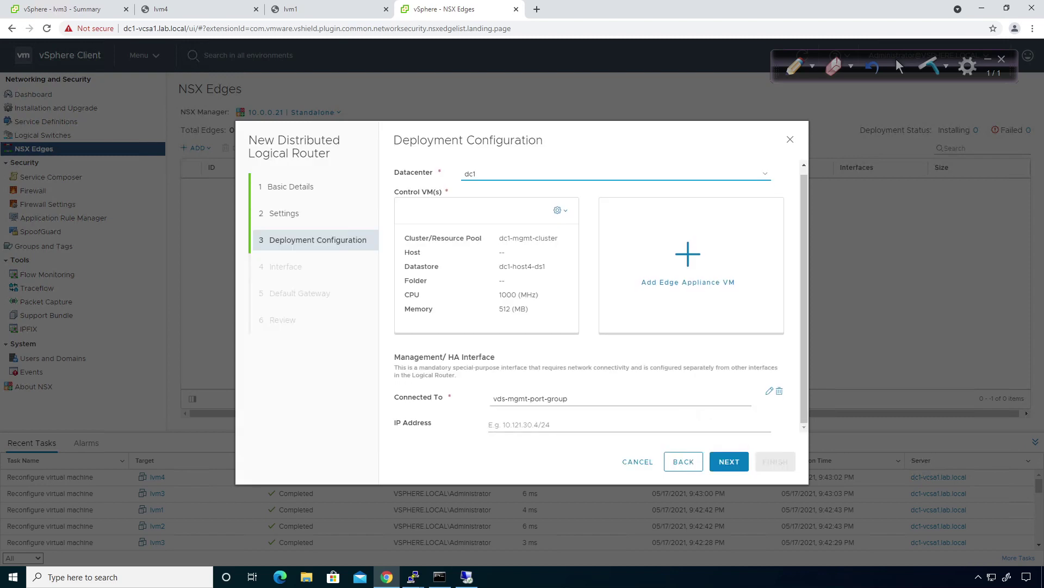
left_click(729, 462)
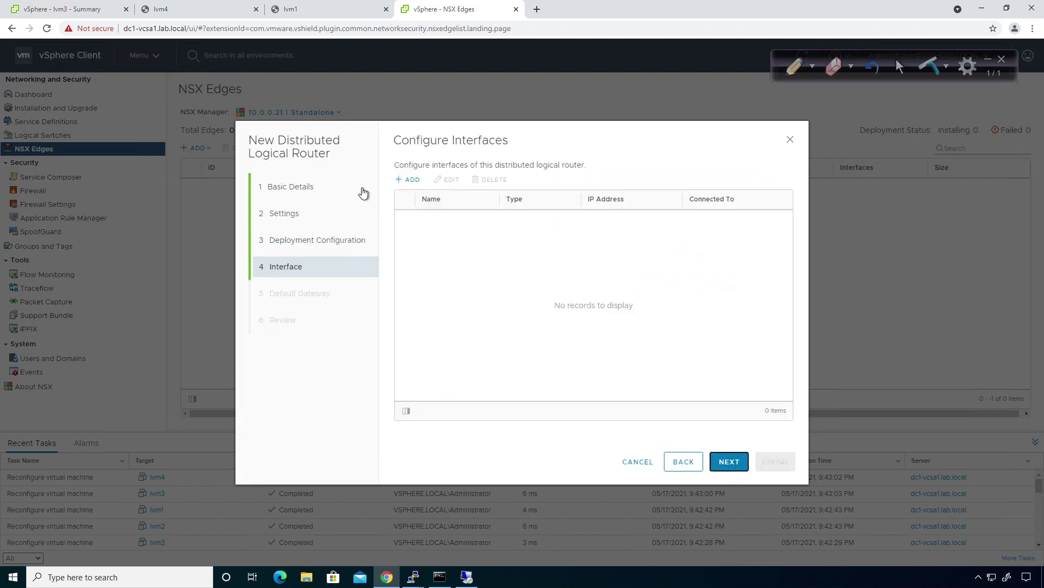
- Add an internal interface named LVM1-2 connected to logical switch LS3-DLR1-Conn1
left_click(407, 180)
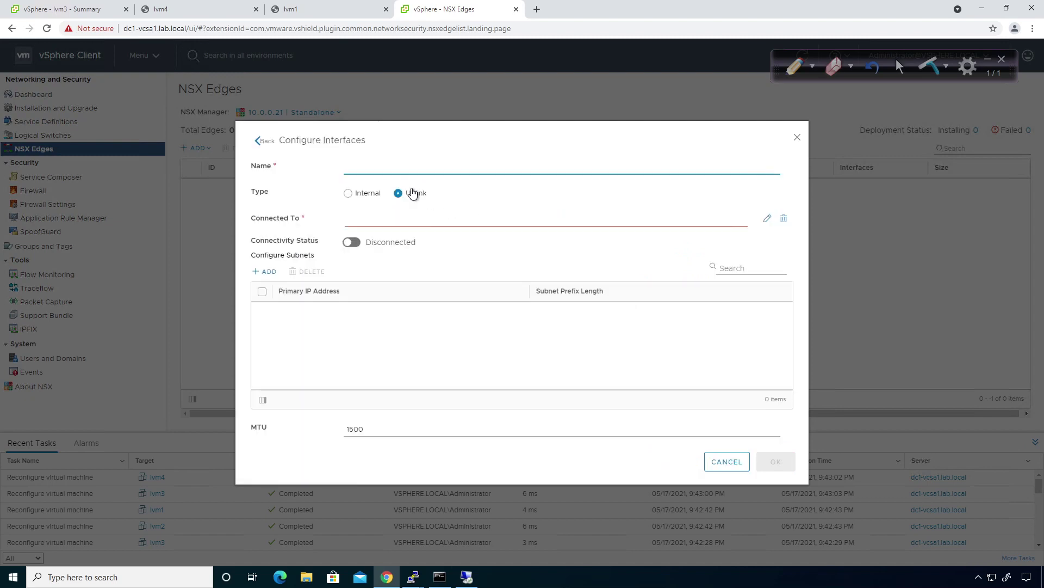
left_click(363, 164)
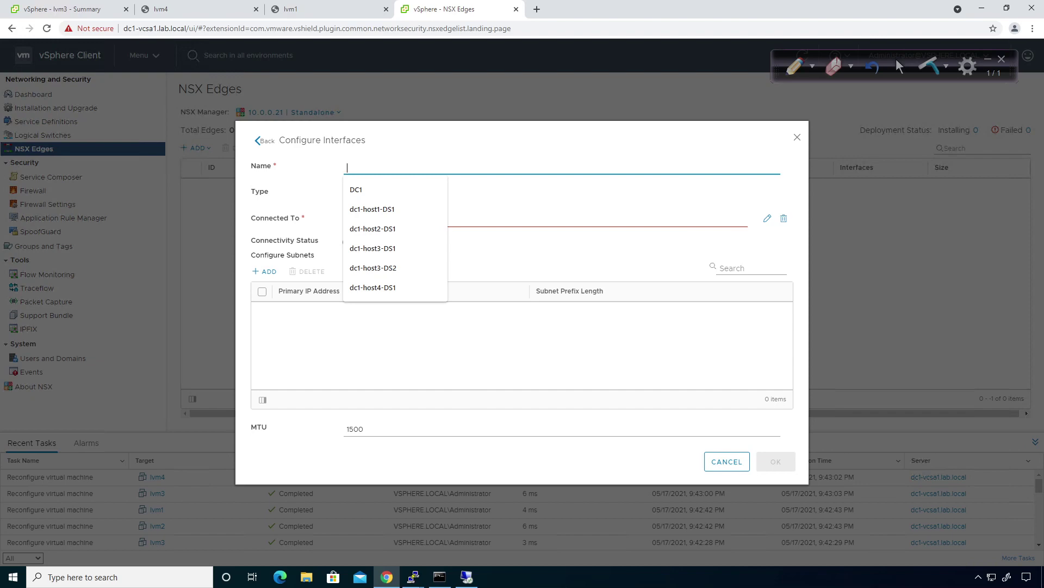
type("LVM1-2")
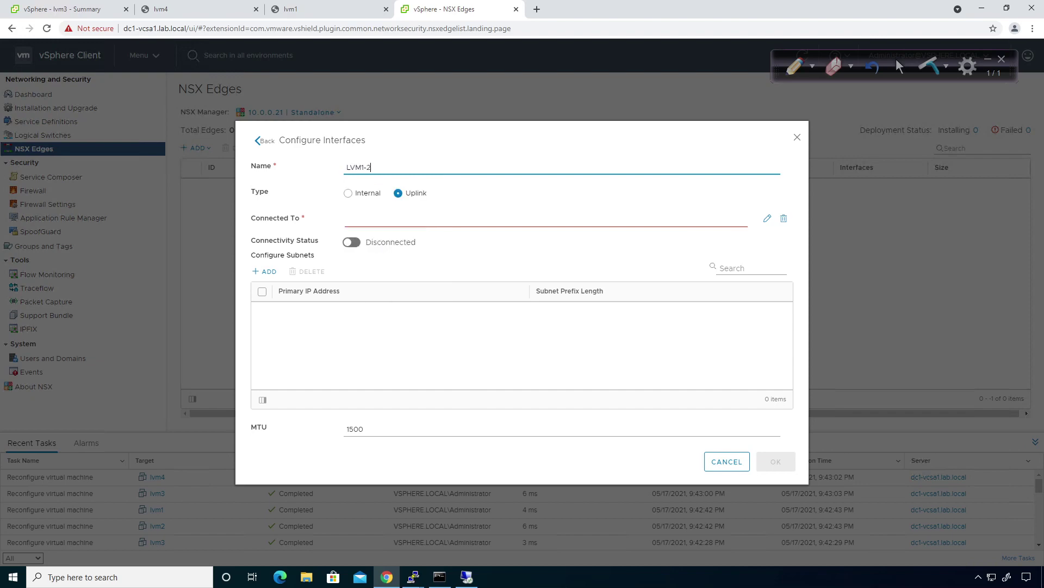
left_click(358, 194)
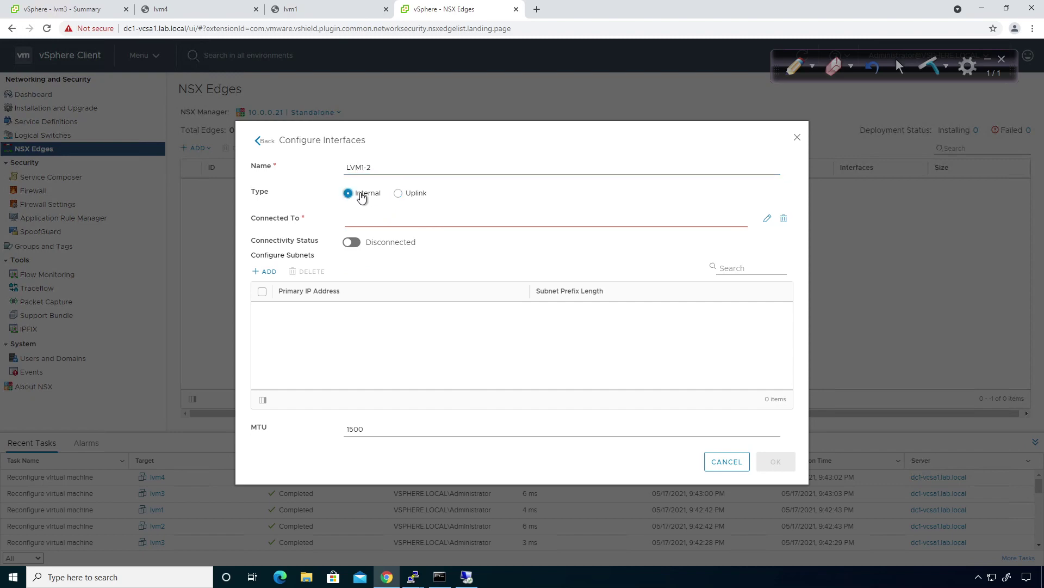
left_click(766, 219)
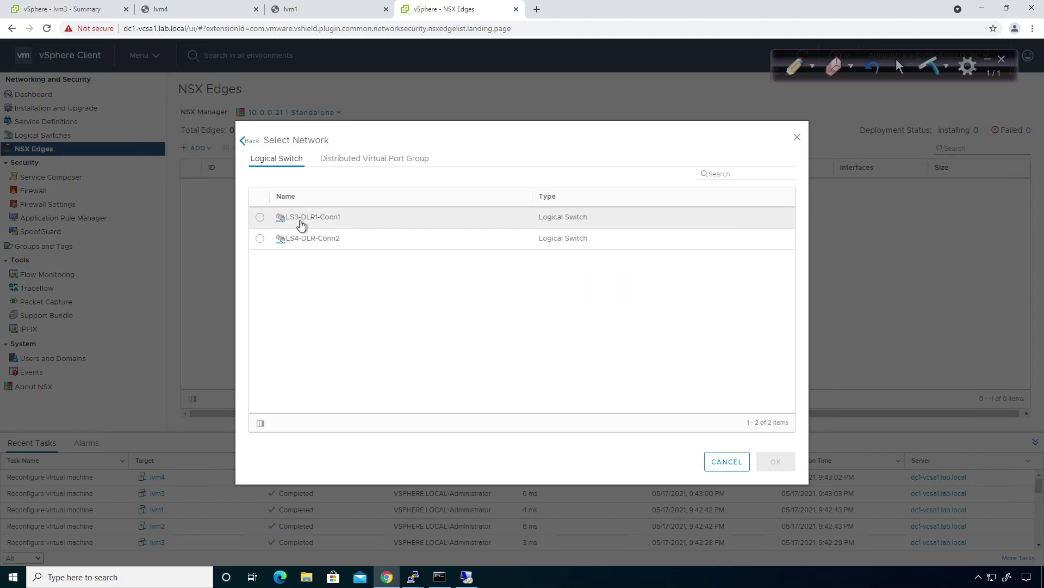
left_click(260, 218)
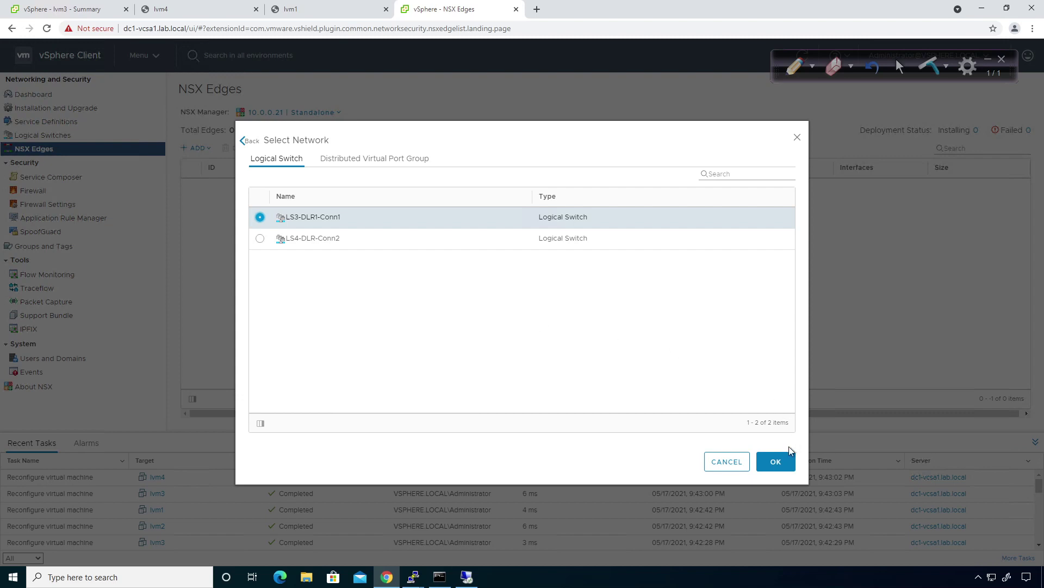
left_click(782, 462)
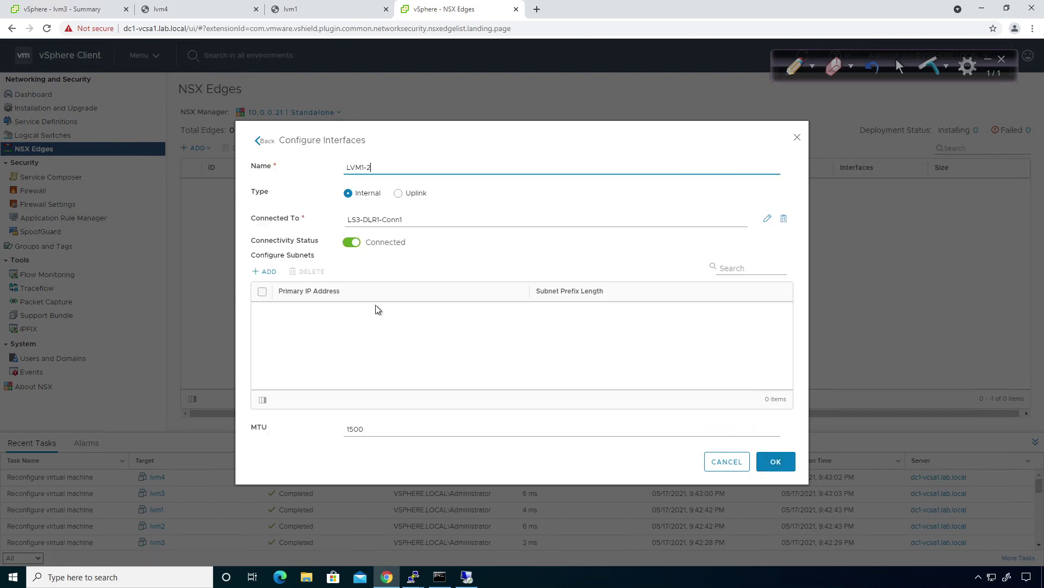
- Give LVM1-2 the subnet 172.29.1.1/24 and save the interface
left_click(266, 272)
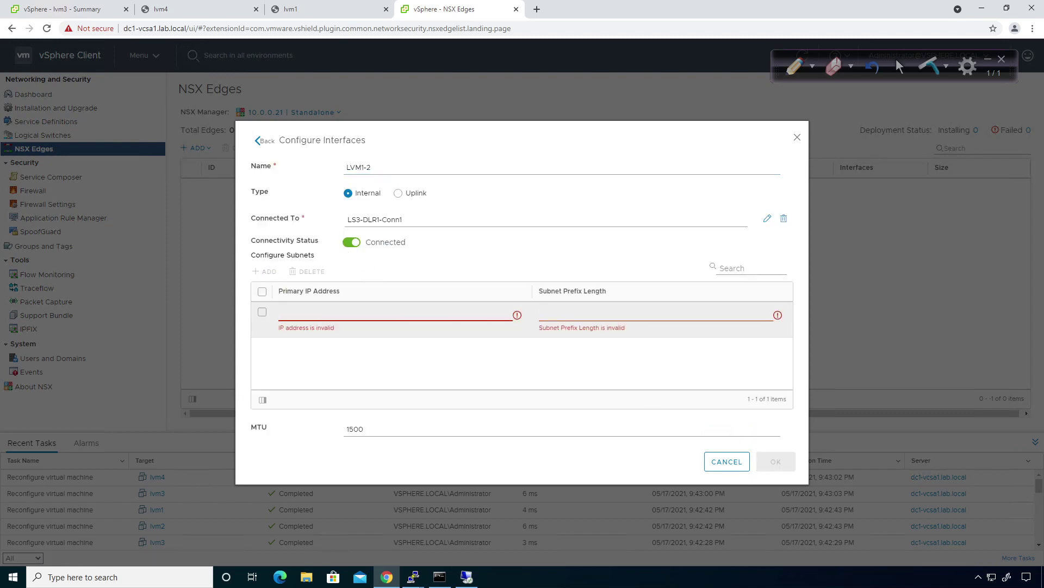
type("172.29.2.1")
key("Tab")
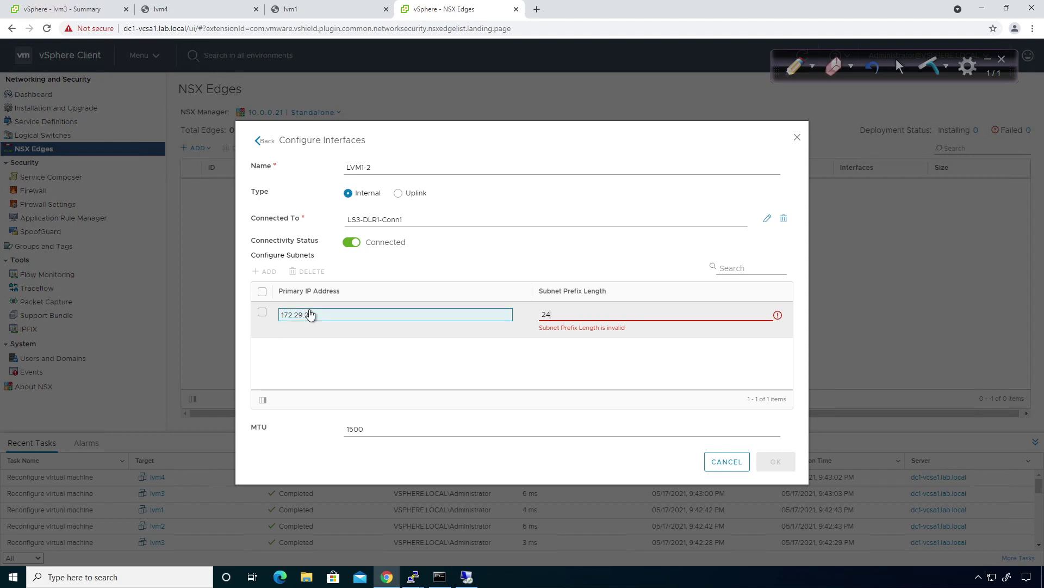
type("24")
left_click(395, 377)
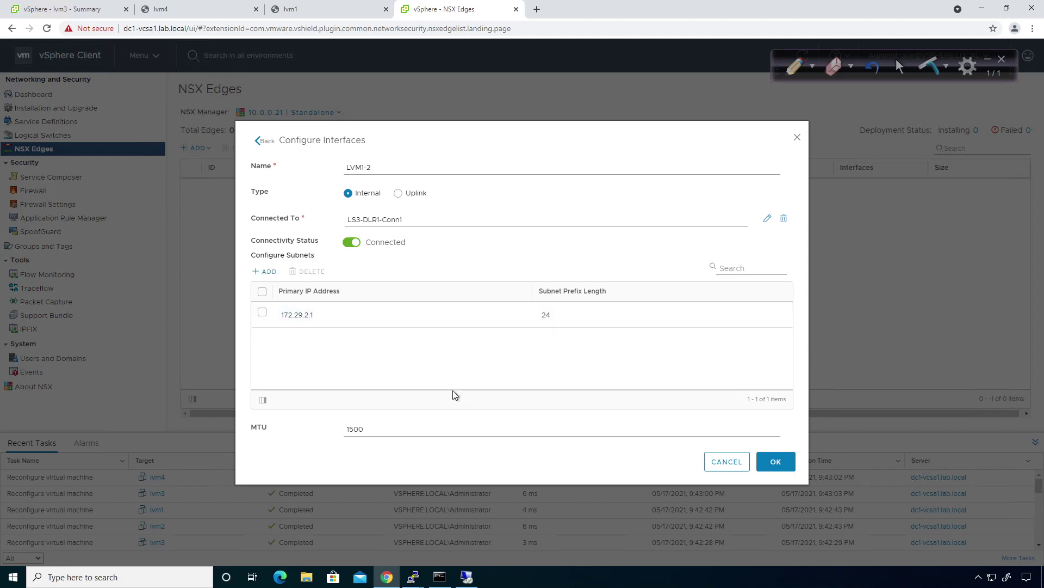
left_click(306, 316)
key("BackSpace")
type("1")
left_click(572, 374)
left_click(783, 459)
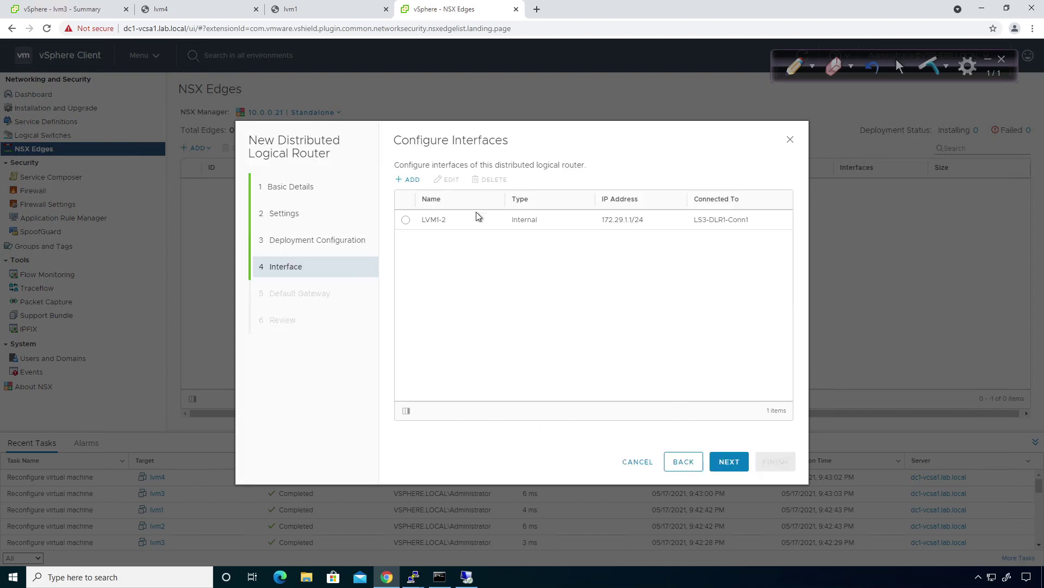
left_click(408, 180)
- Add an internal interface named LVM3-4 connected to logical switch LS4-DLR-Conn2
left_click(407, 169)
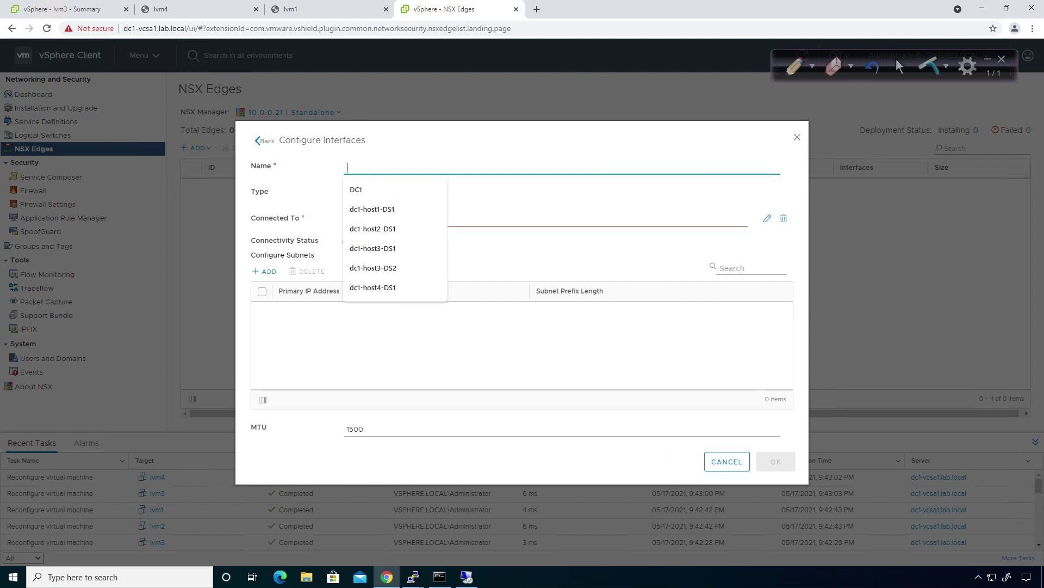
type("dc")
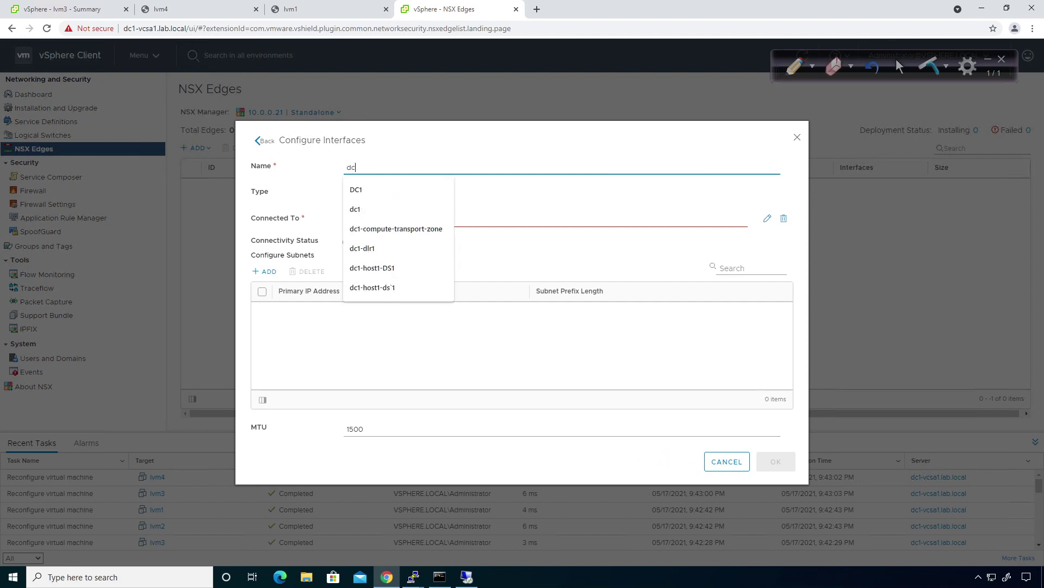
key("Down")
key("Down")
key("Down")
key("Down")
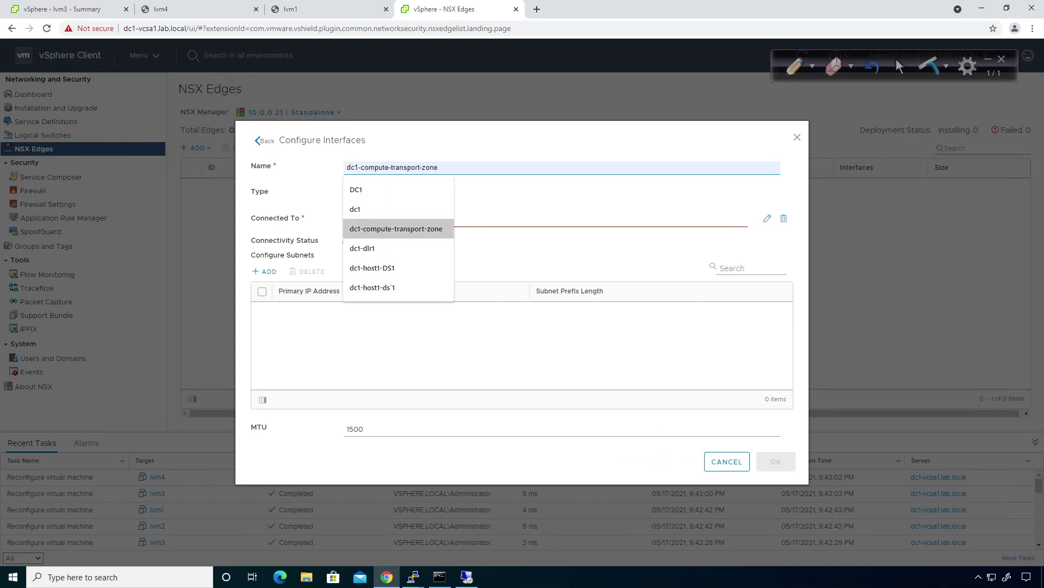
key("Up")
key("Up")
key("Up")
key("Up")
key("Up")
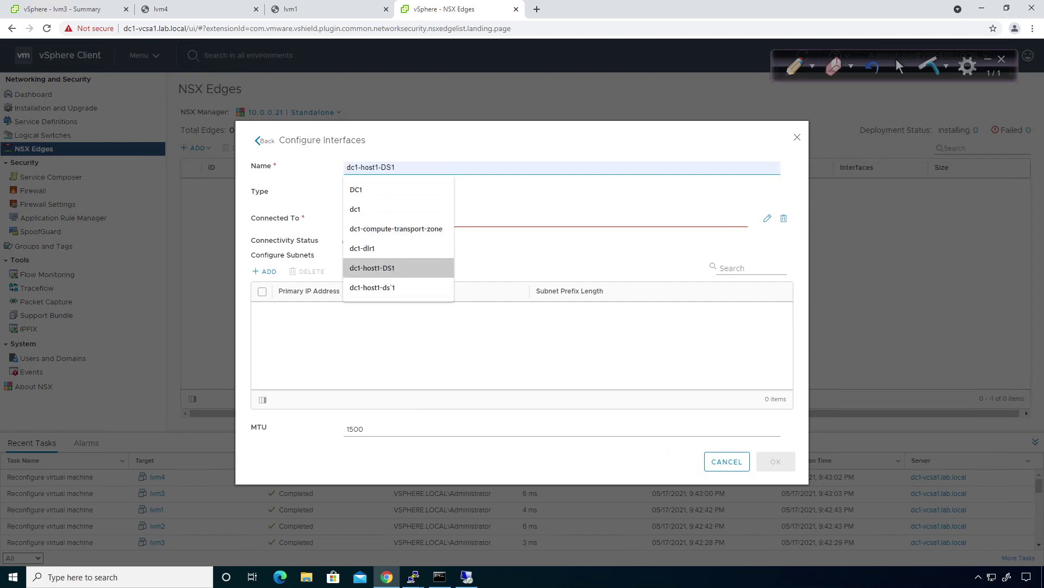
key("BackSpace")
key("BackSpace")
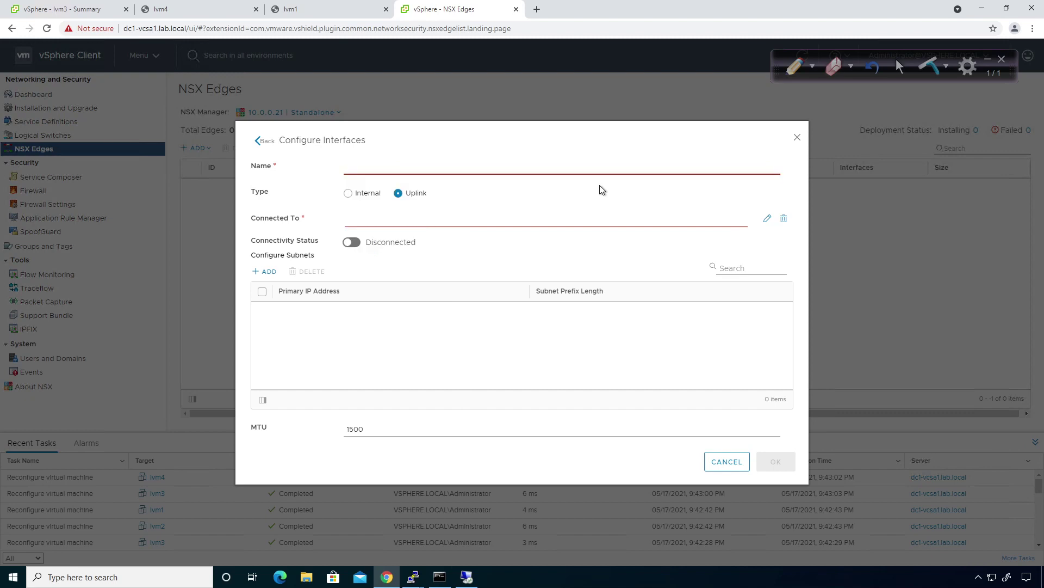
type("LVM")
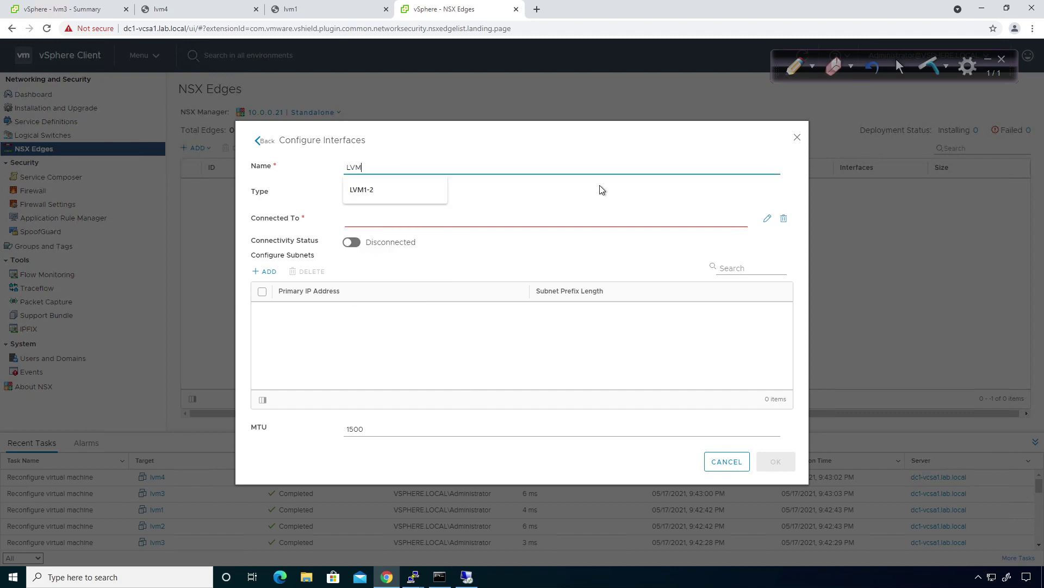
type("3-4")
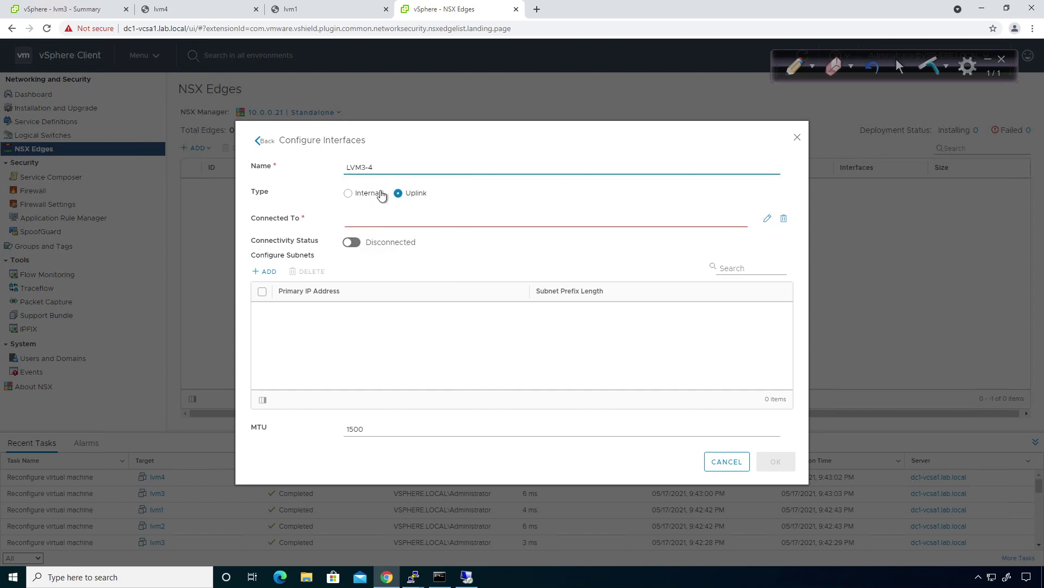
left_click(349, 193)
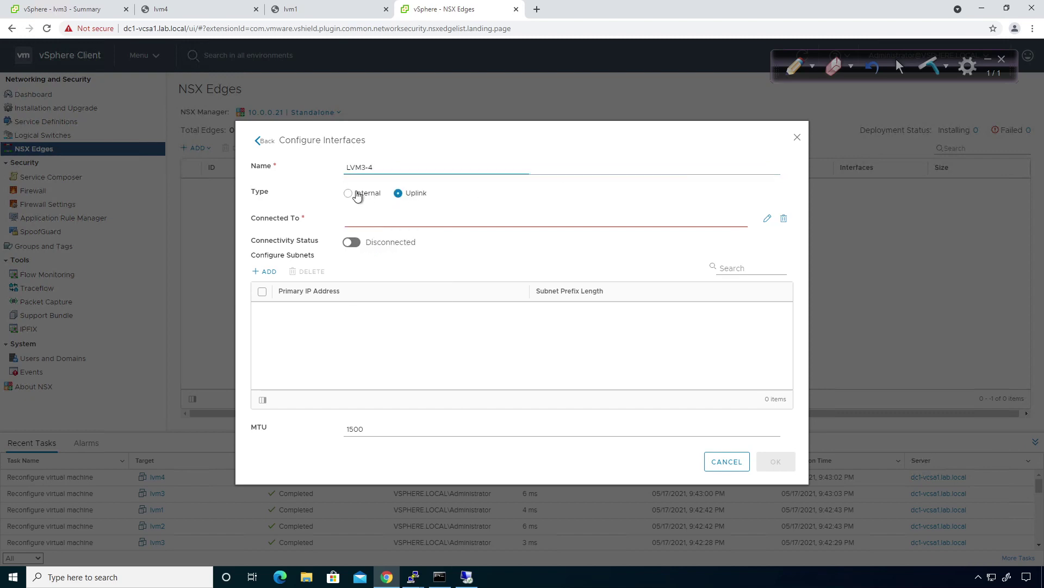
left_click(767, 218)
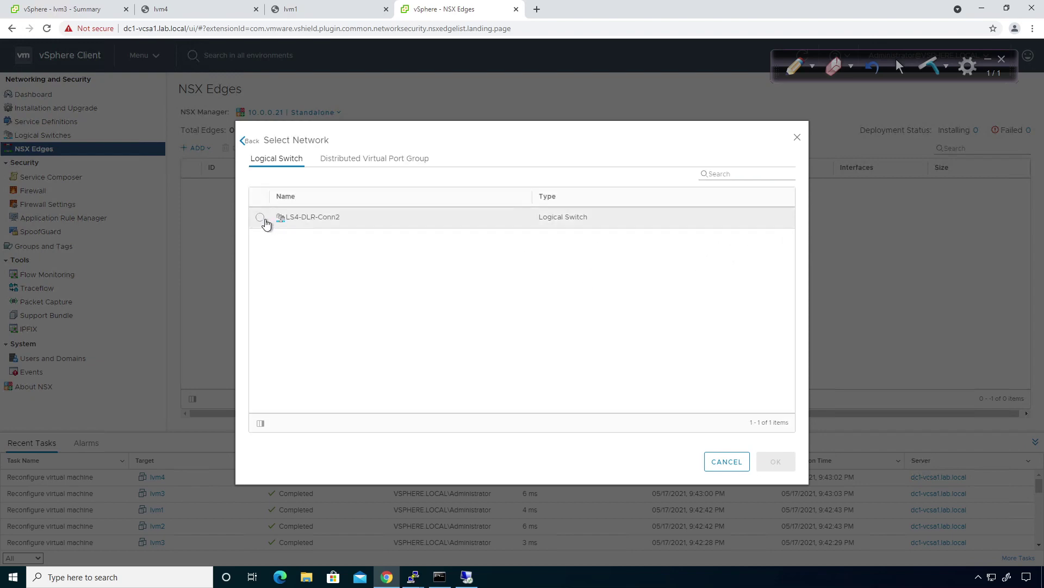
left_click(260, 218)
left_click(767, 458)
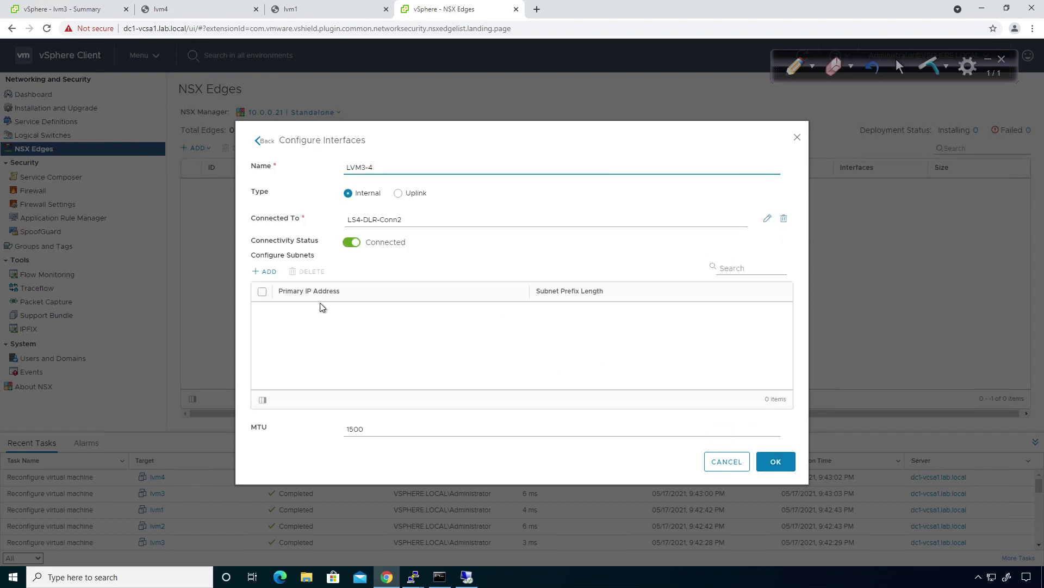
- Give LVM3-4 the subnet 172.29.2.1/24 and save the interface
left_click(264, 271)
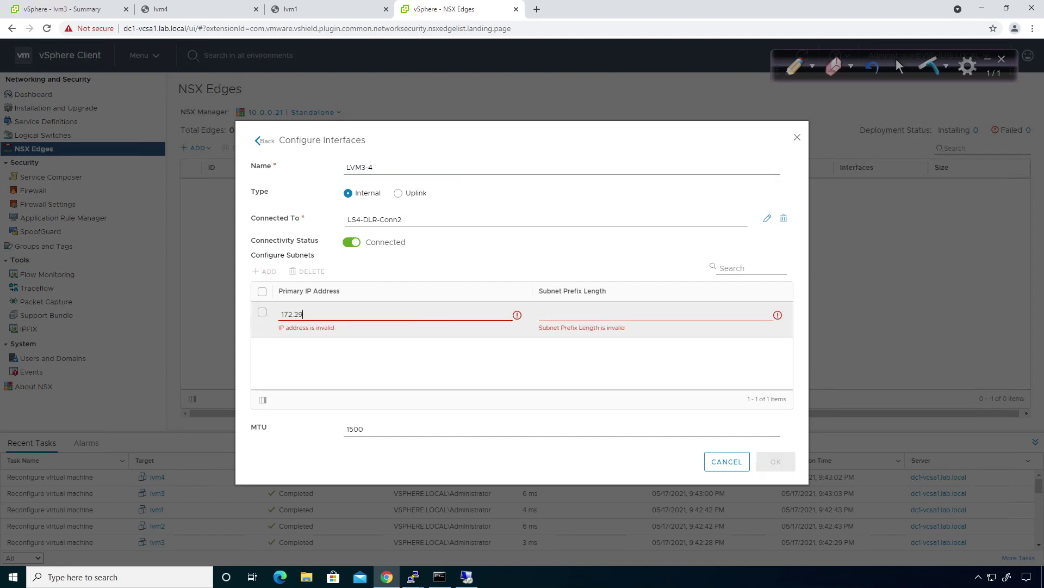
key("Tab")
type("24")
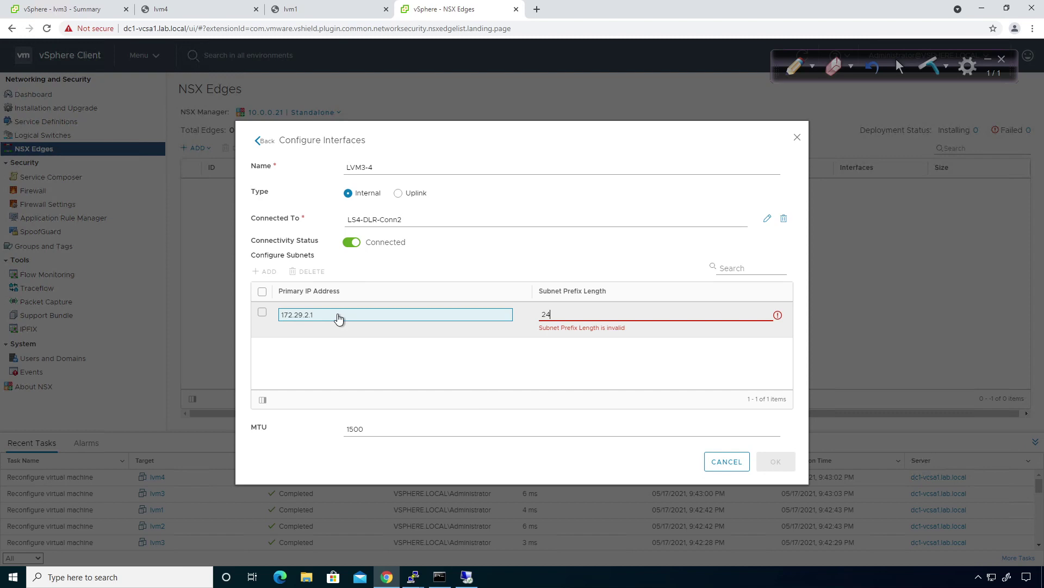
key("Tab")
left_click(763, 458)
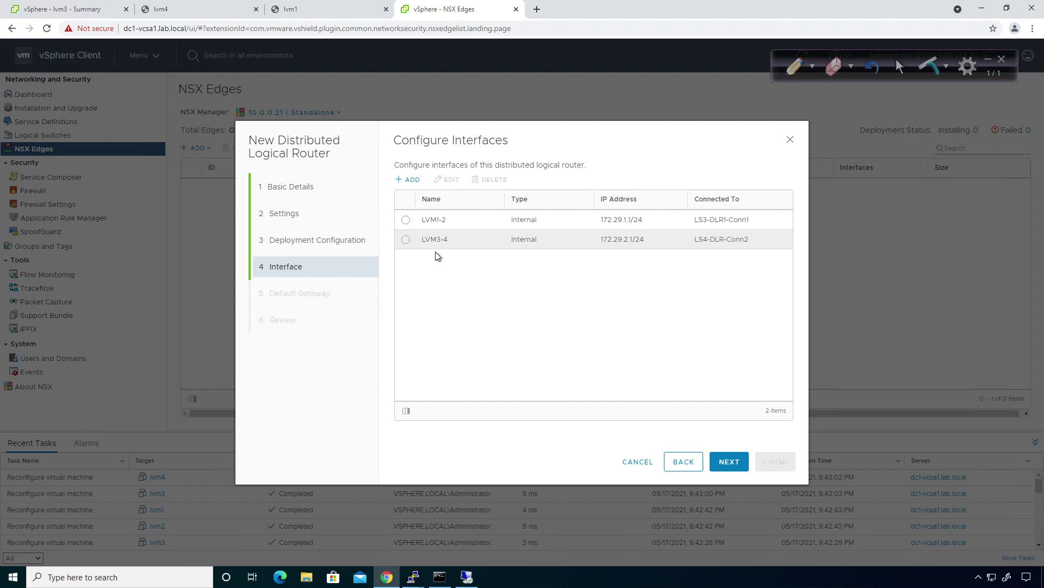
- Turn off Configure Default Gateway and finish creating dc1-dlr1 from the review page
left_click(729, 463)
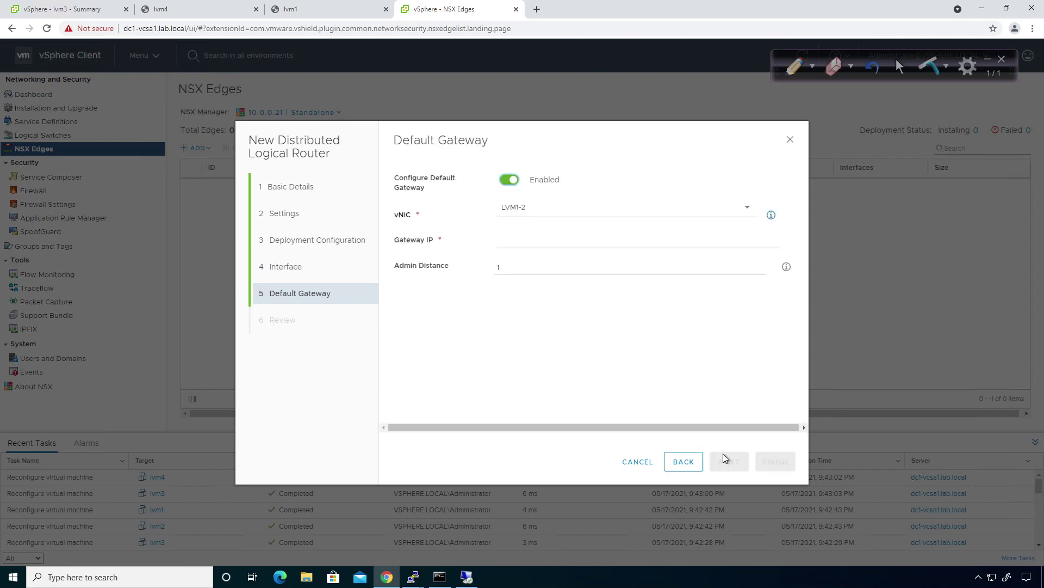
left_click(509, 180)
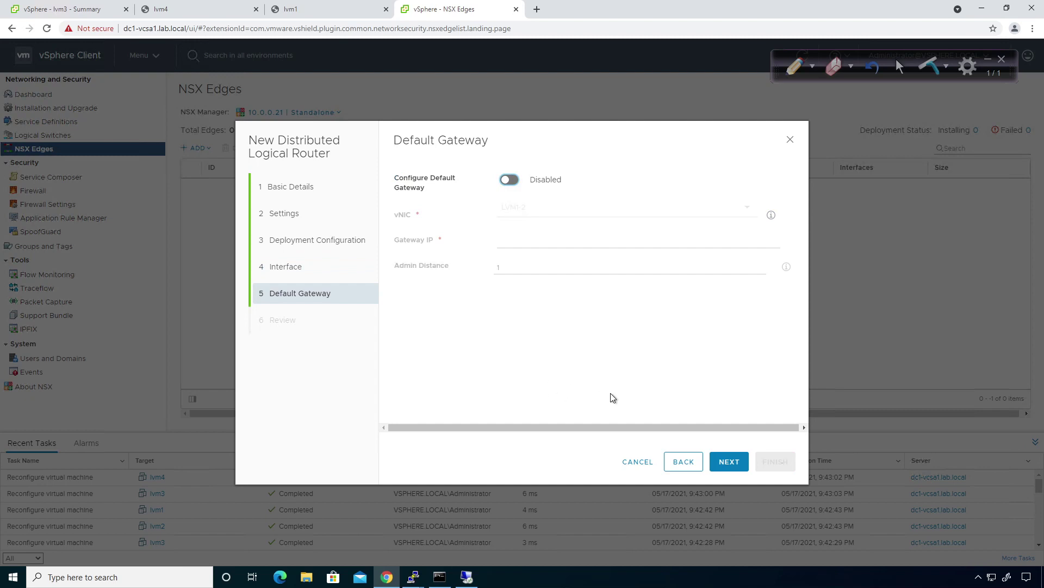
left_click(729, 462)
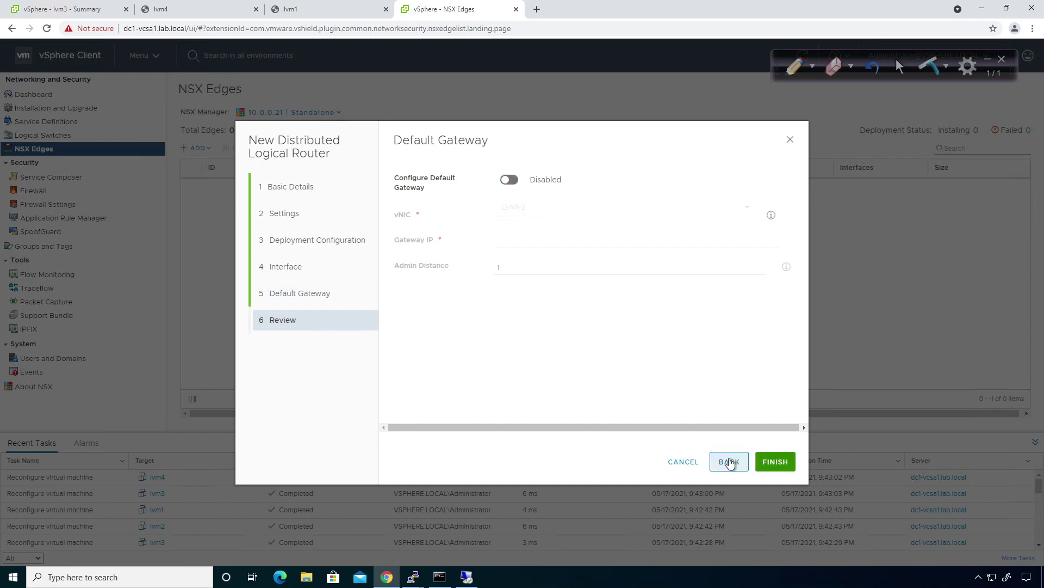
left_click(775, 461)
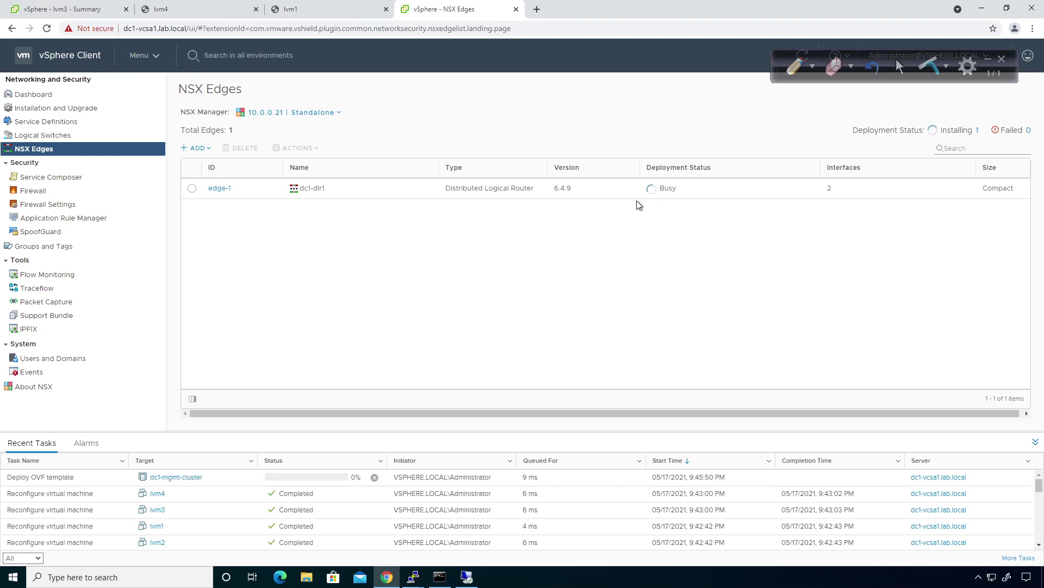
- Switch to the lvm3 Summary browser tab and open the summary of dc1-dlr1-0 under dc1-mgmt-cluster
left_click(76, 11)
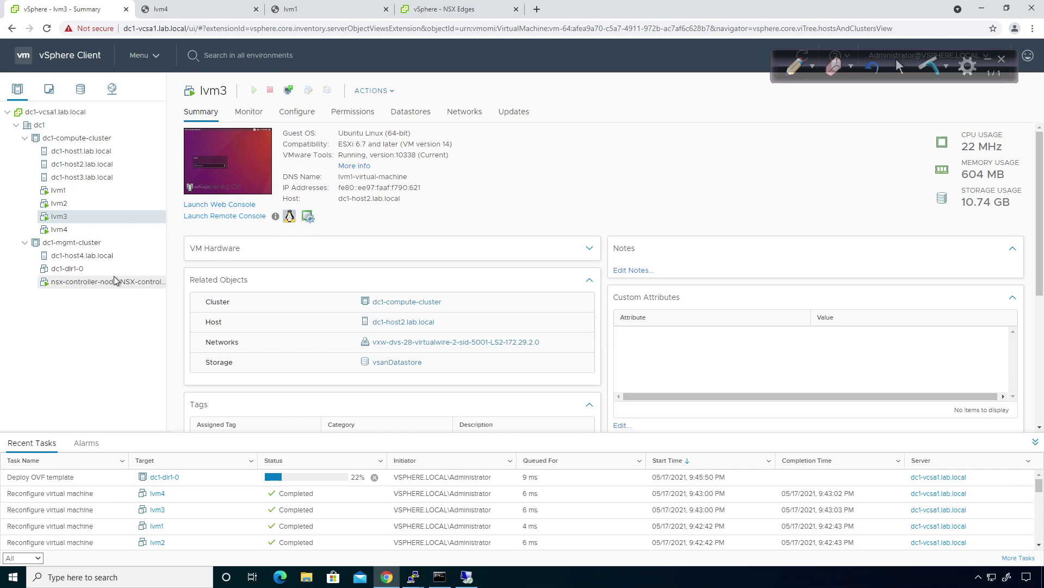
left_click(75, 269)
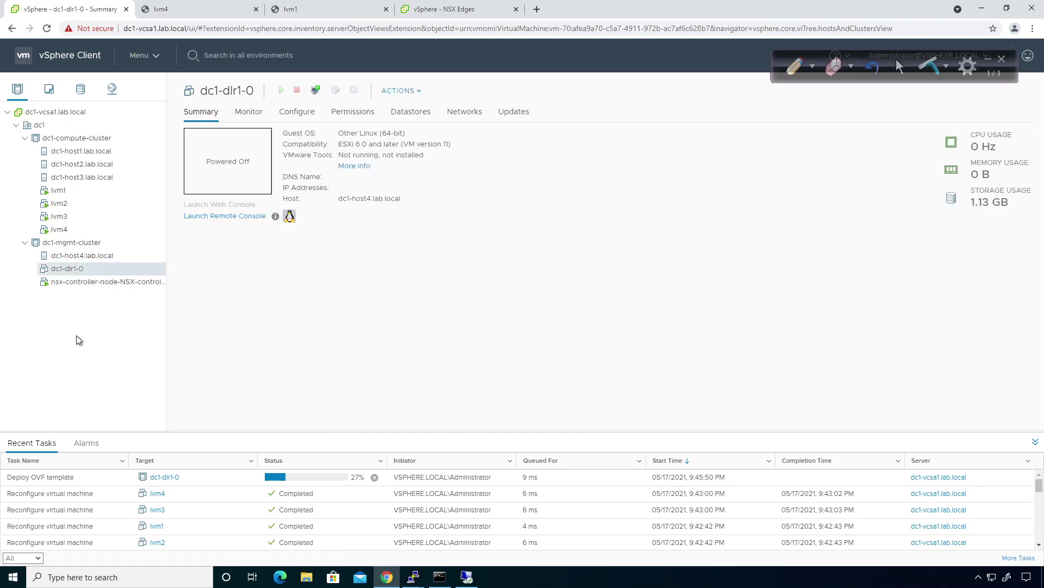
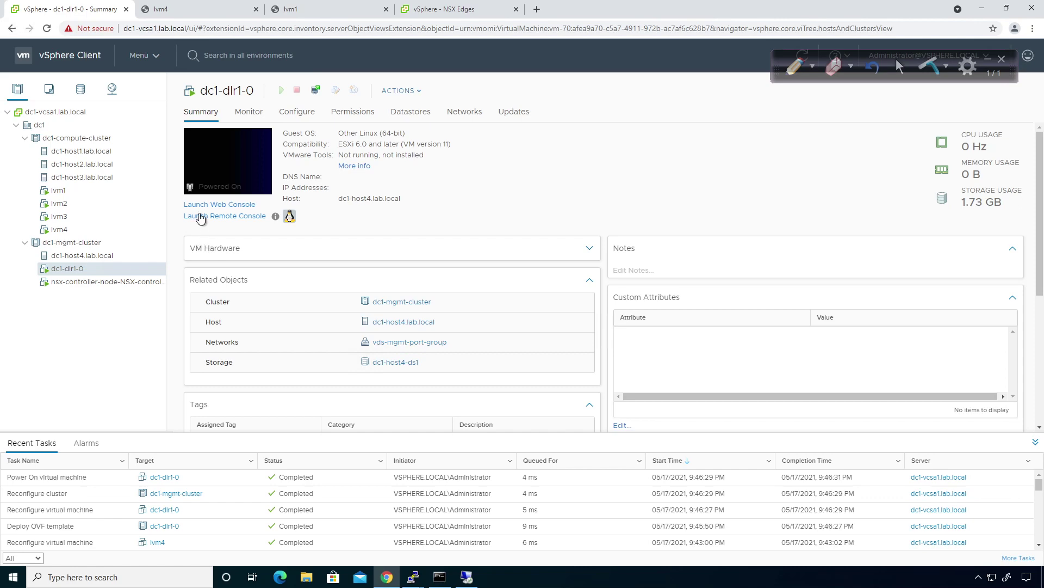
- Launch a web console for dc1-dlr1-0 and watch dc1-dlr1 deploying in the NSX Edges list
left_click(206, 204)
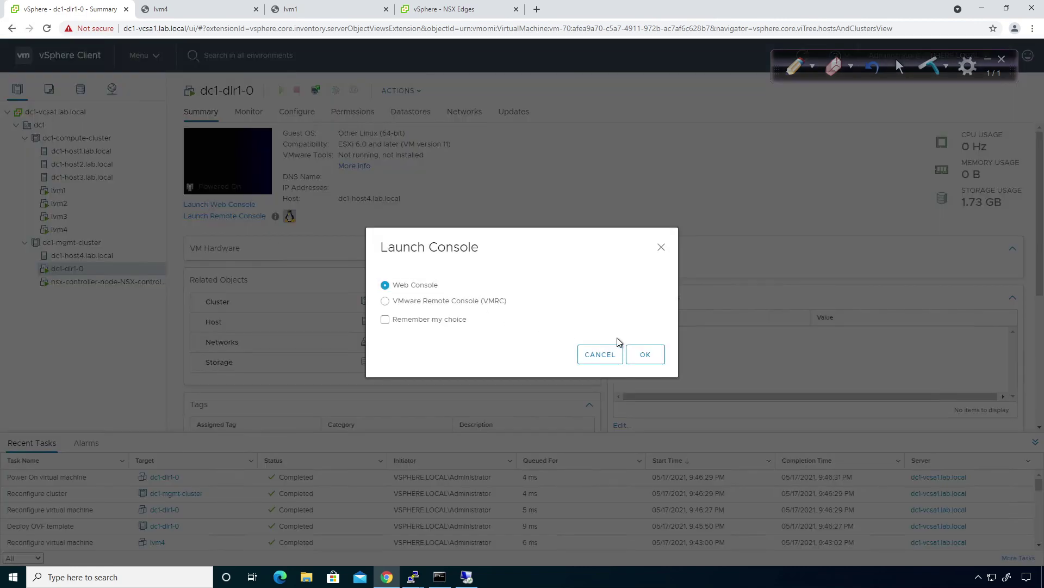
left_click(645, 354)
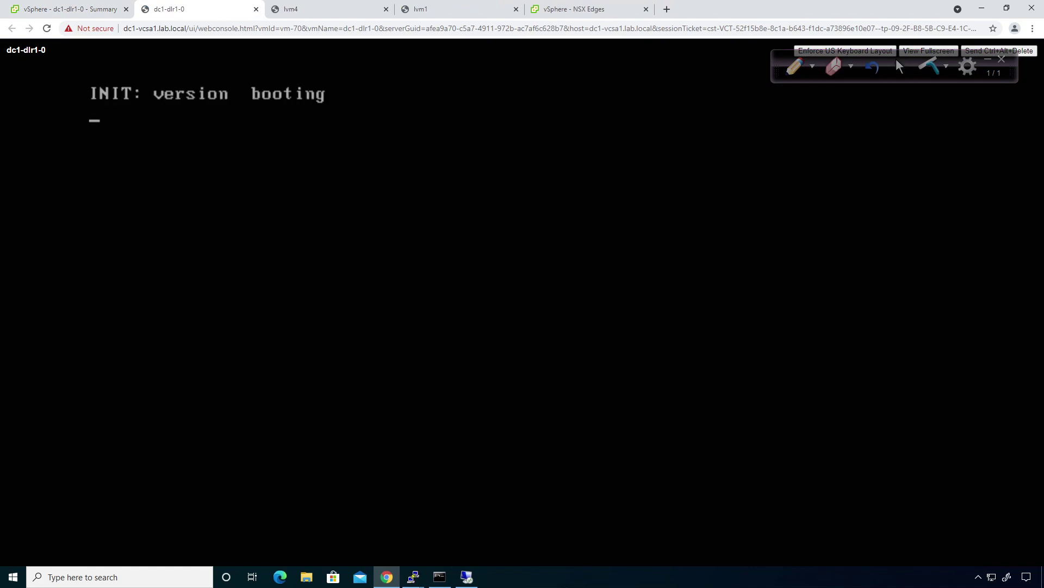
left_click(565, 9)
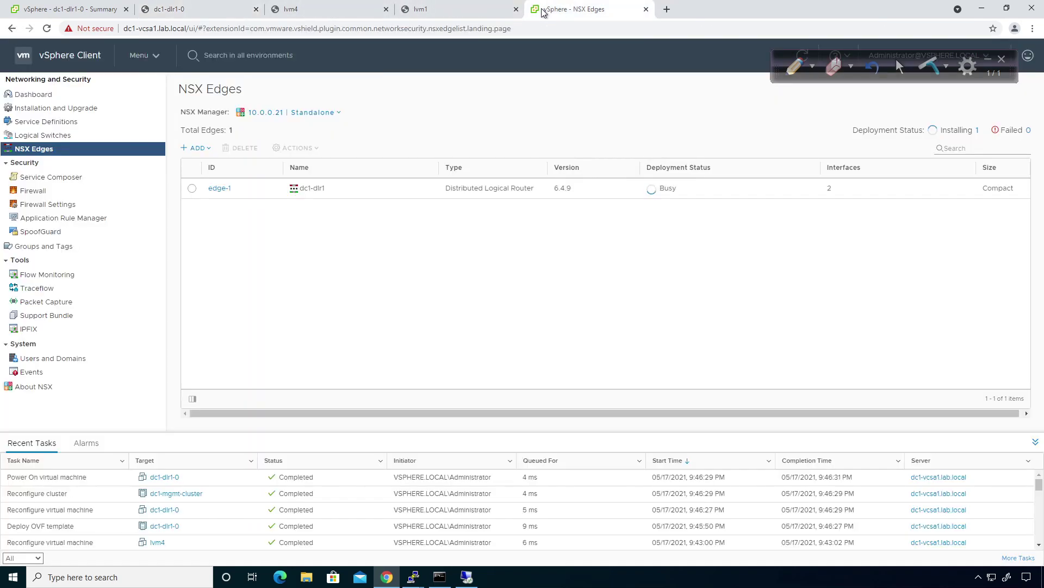
left_click(988, 58)
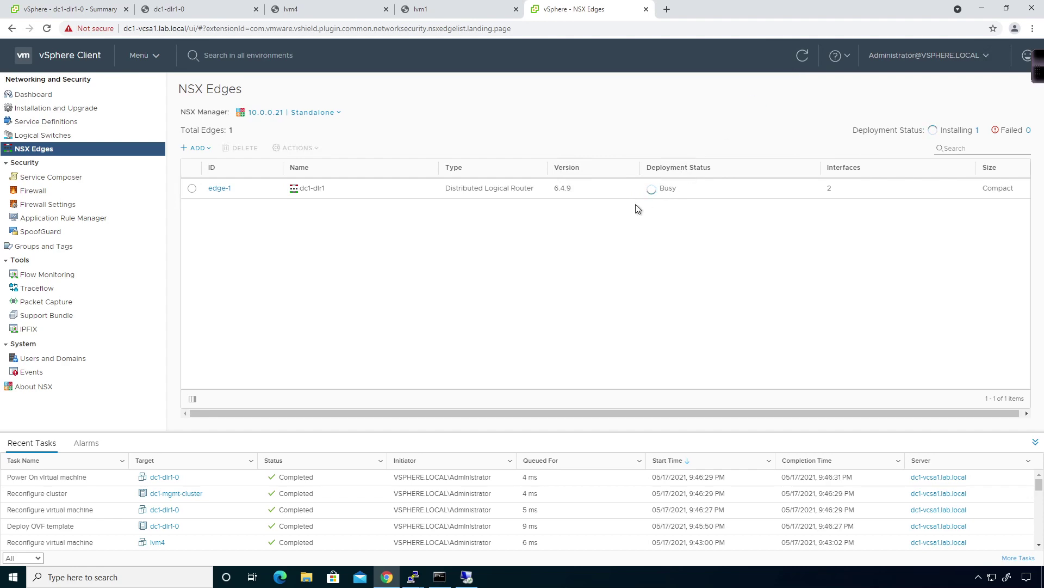
left_click(162, 11)
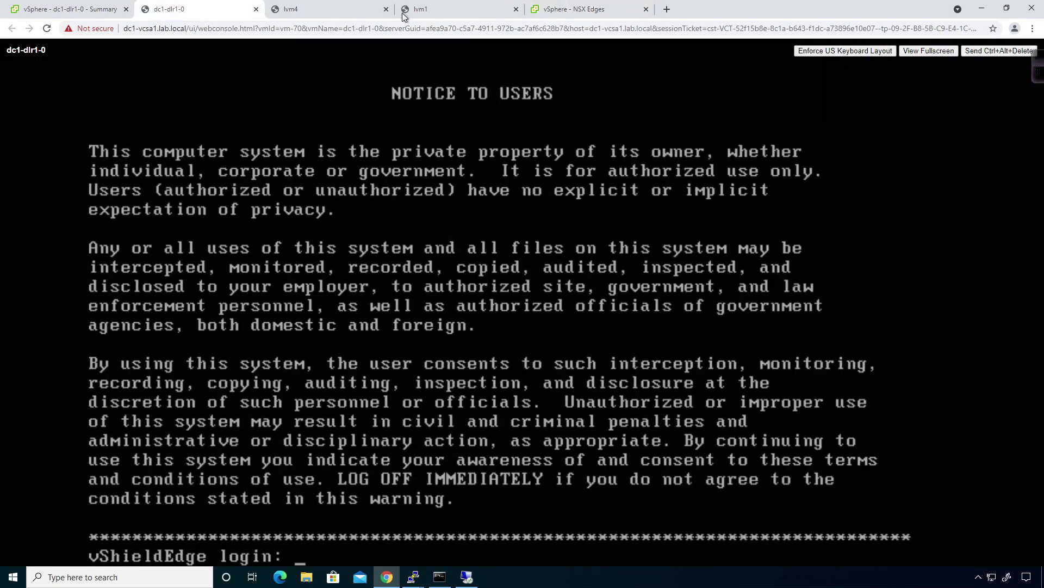
left_click(609, 8)
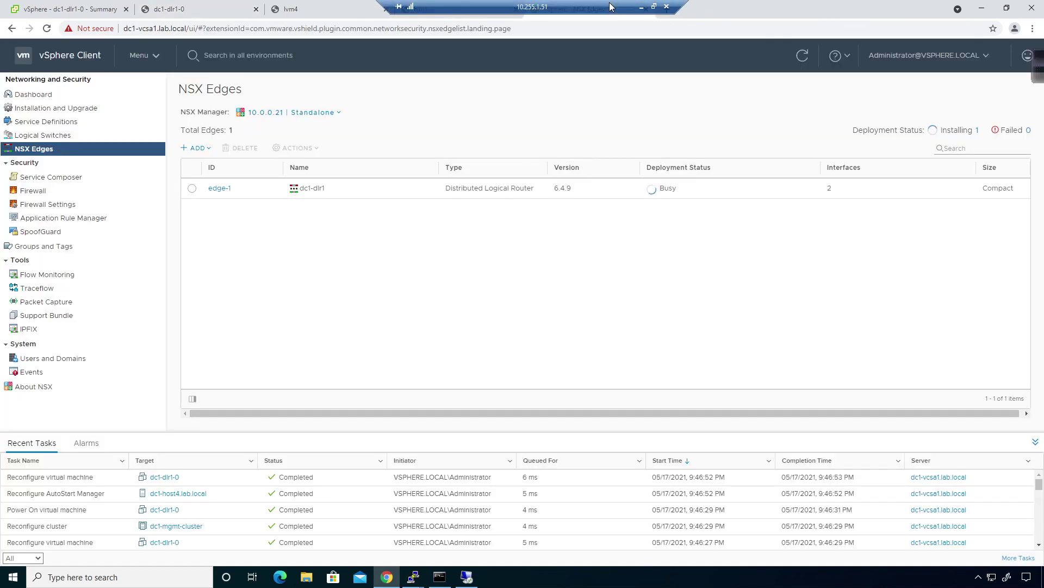
left_click(804, 58)
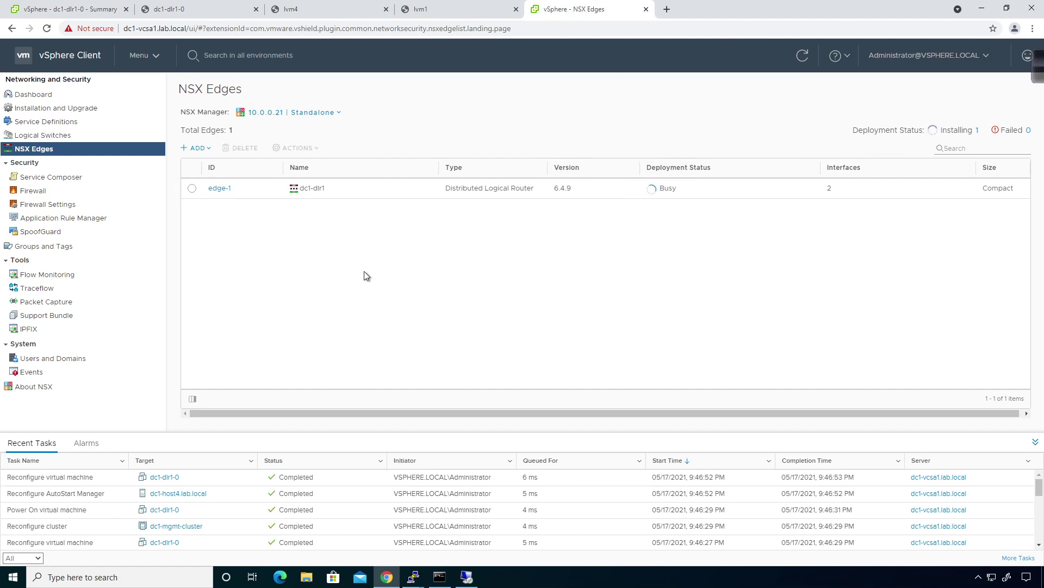
- Log in to the dc1-dlr1-0 edge console as admin with the account password; confirm the edge shows Deployed
left_click(197, 5)
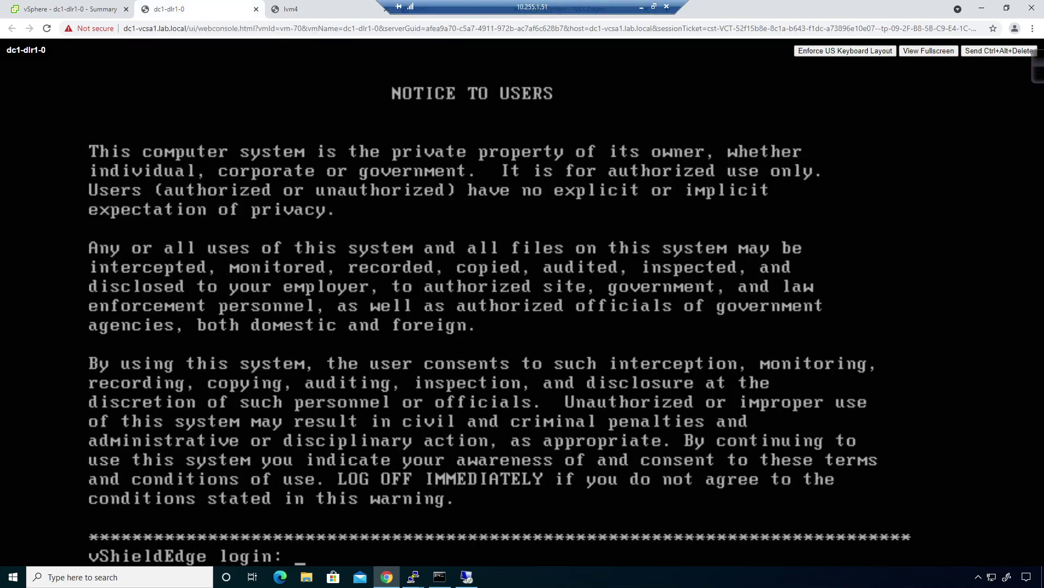
type("admin")
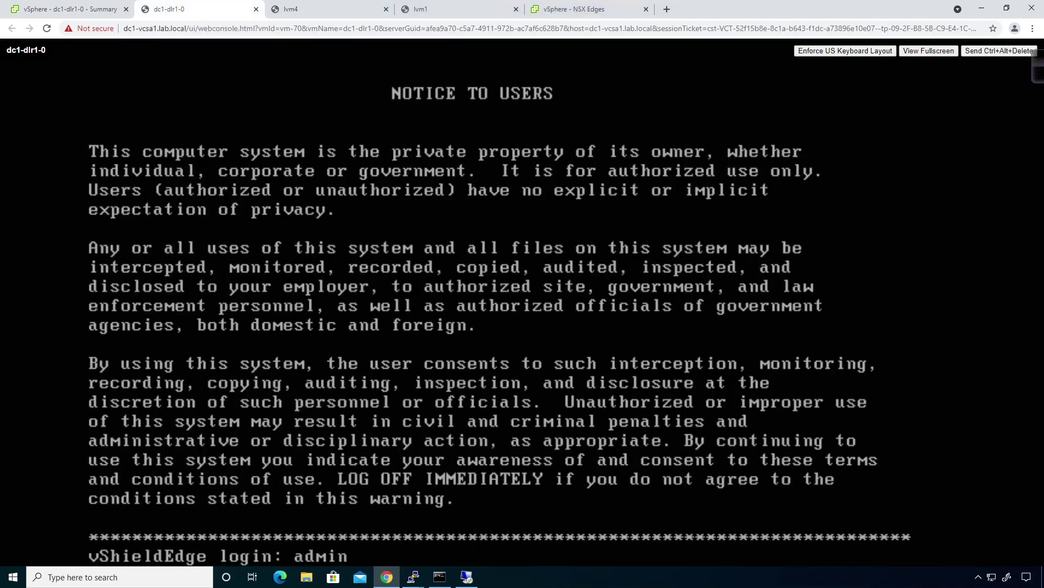
key("Return")
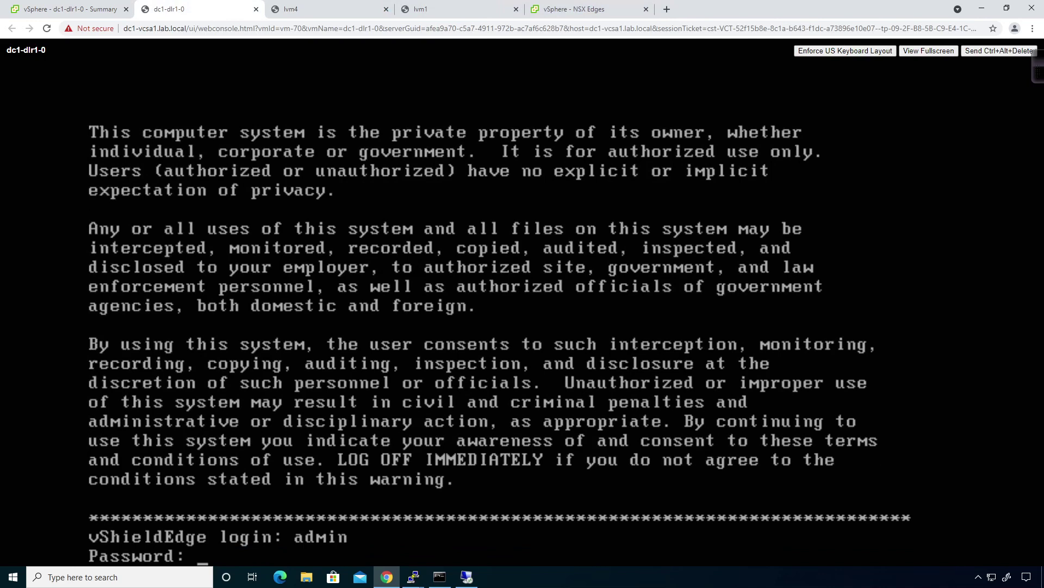
key("Return")
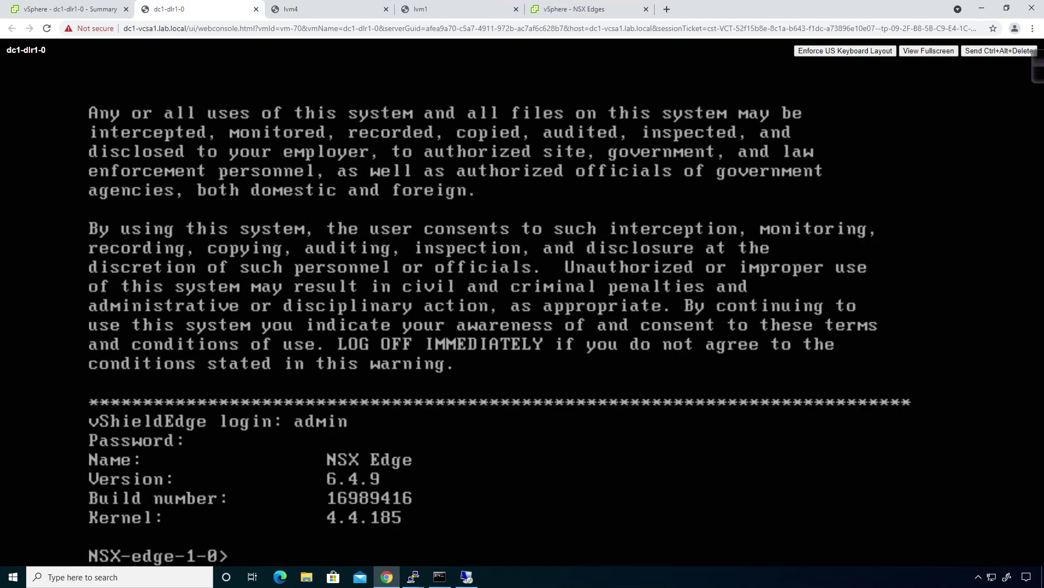
left_click(569, 9)
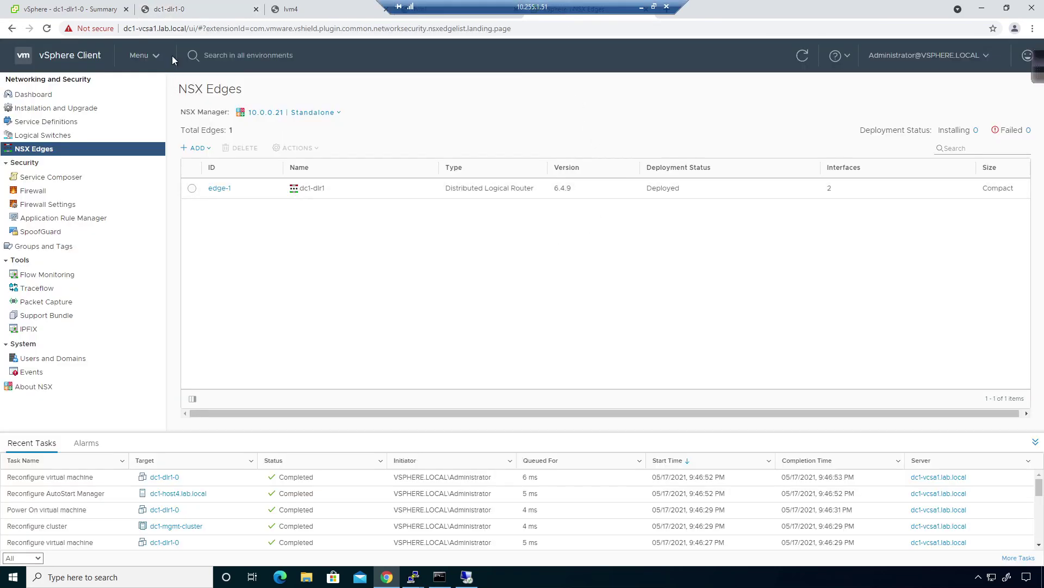
left_click(180, 9)
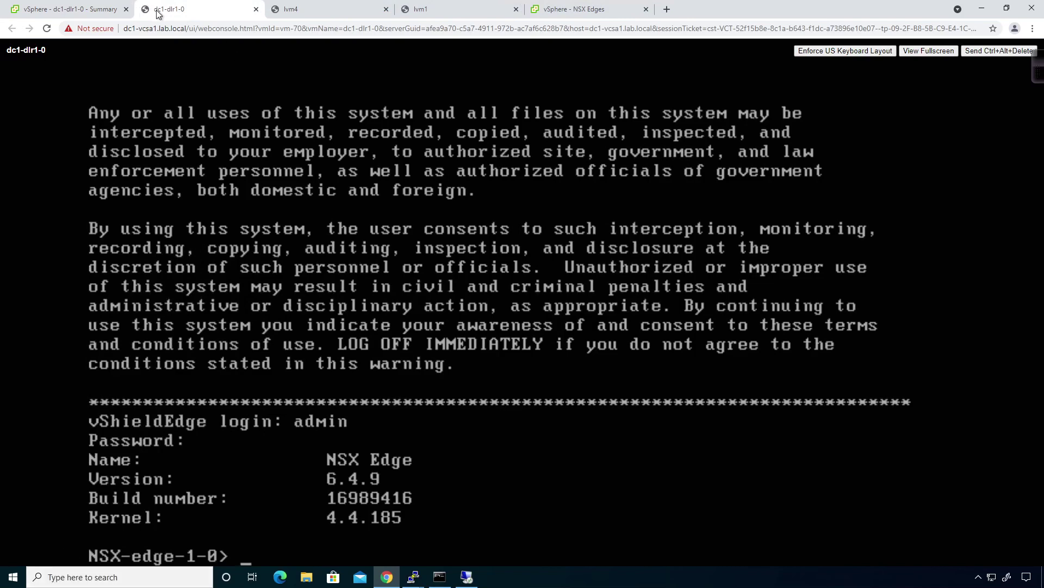
left_click(573, 10)
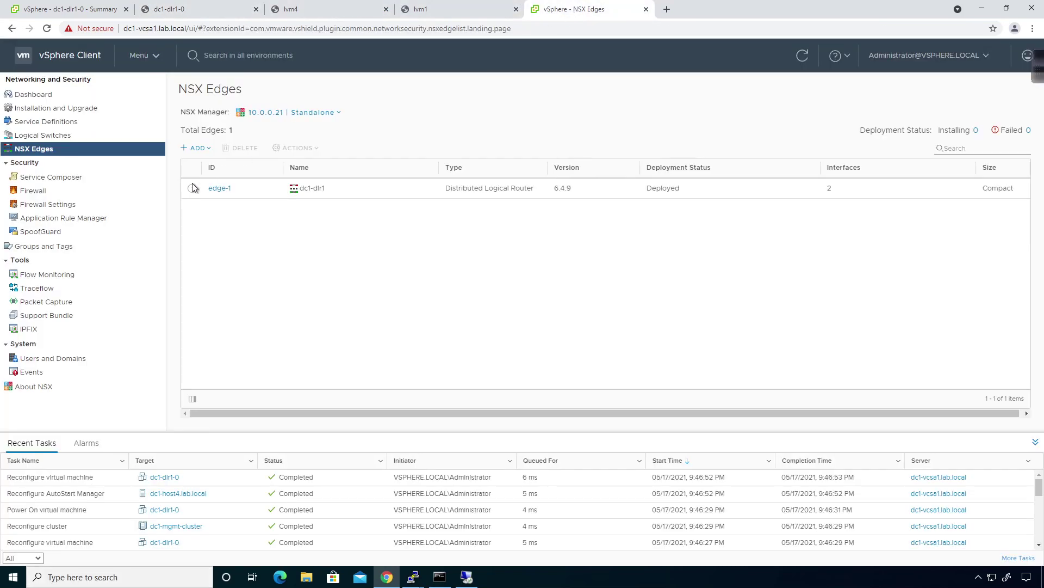
left_click(220, 189)
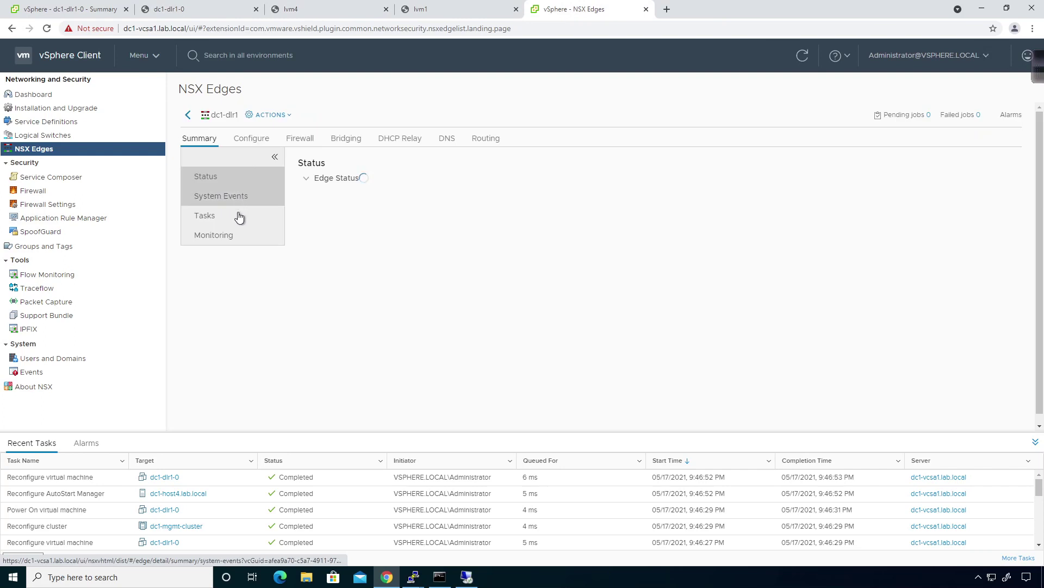
left_click(246, 143)
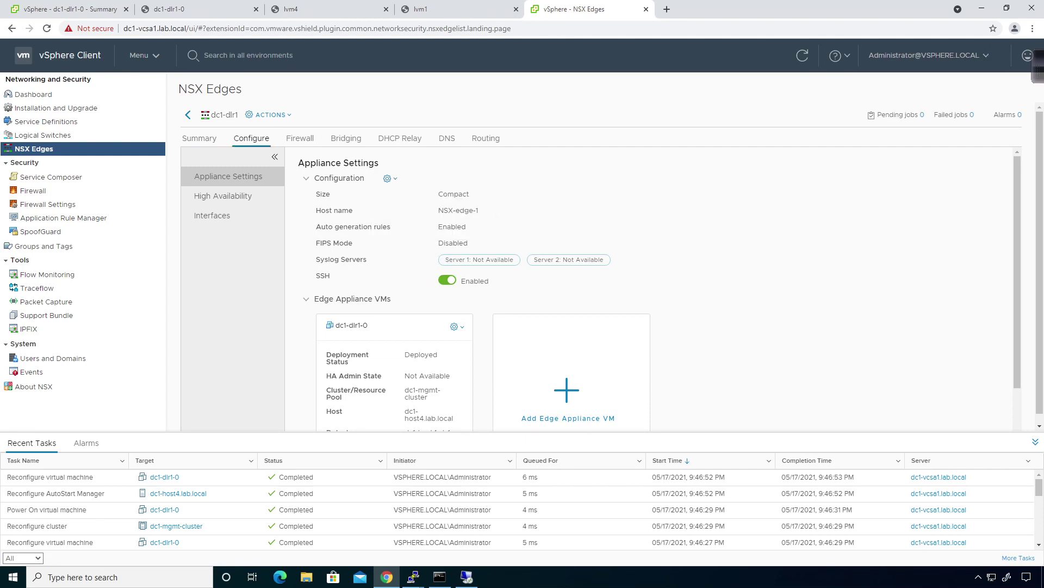
left_click_drag(473, 211, 423, 210)
left_click(503, 209)
left_click(183, 8)
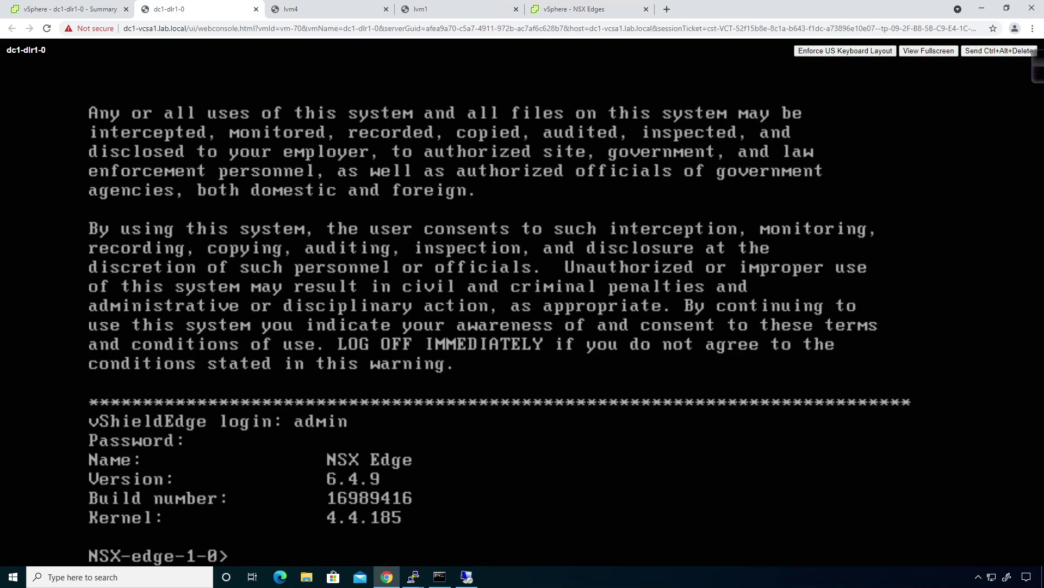
- Browse the edge CLI help and page through show interface output, finding VDR at 172.29.1.1
key("question")
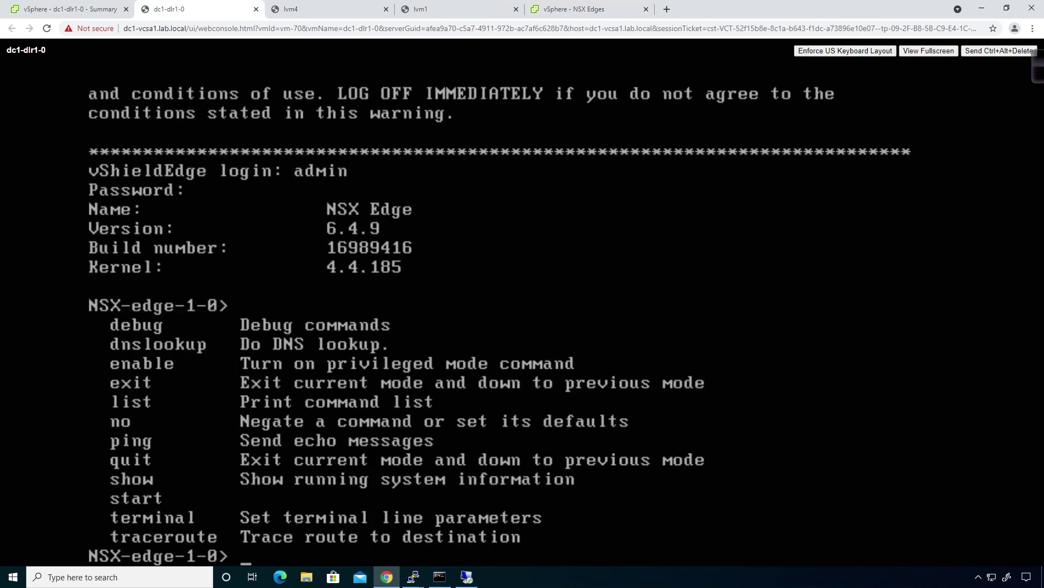
type("show")
key("question")
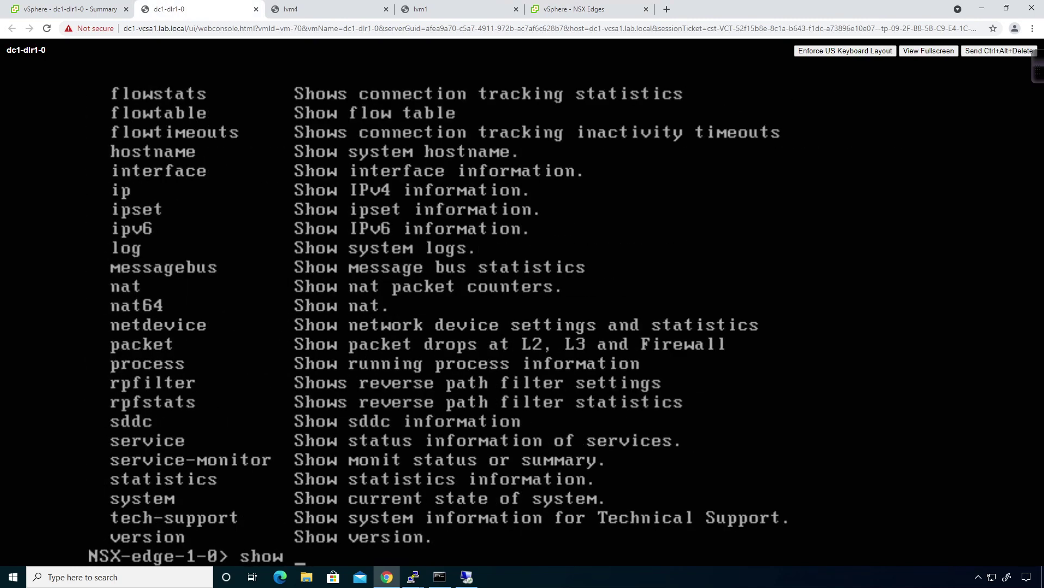
type("interface")
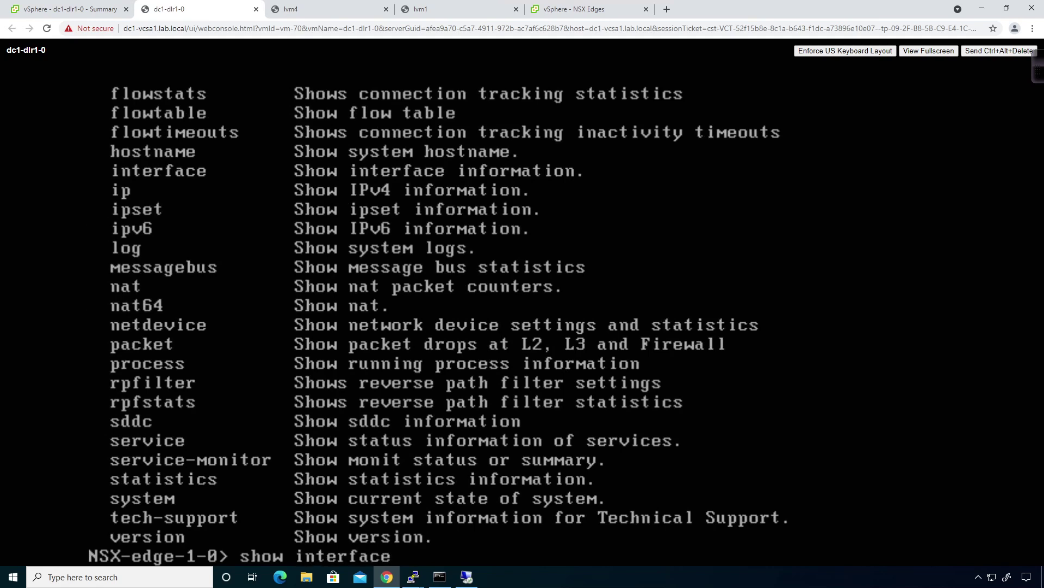
key("question")
key("Return")
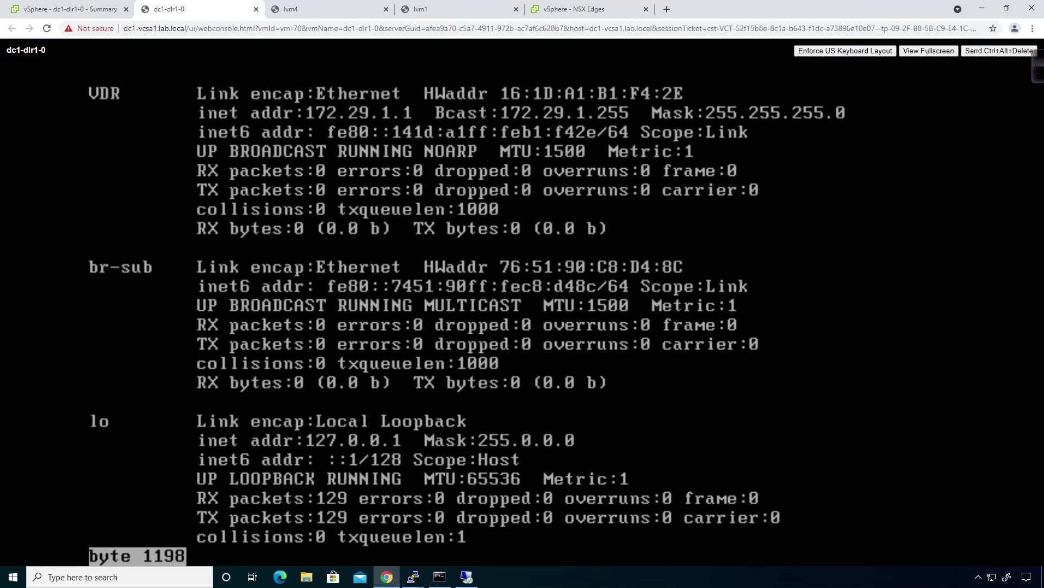
key("space")
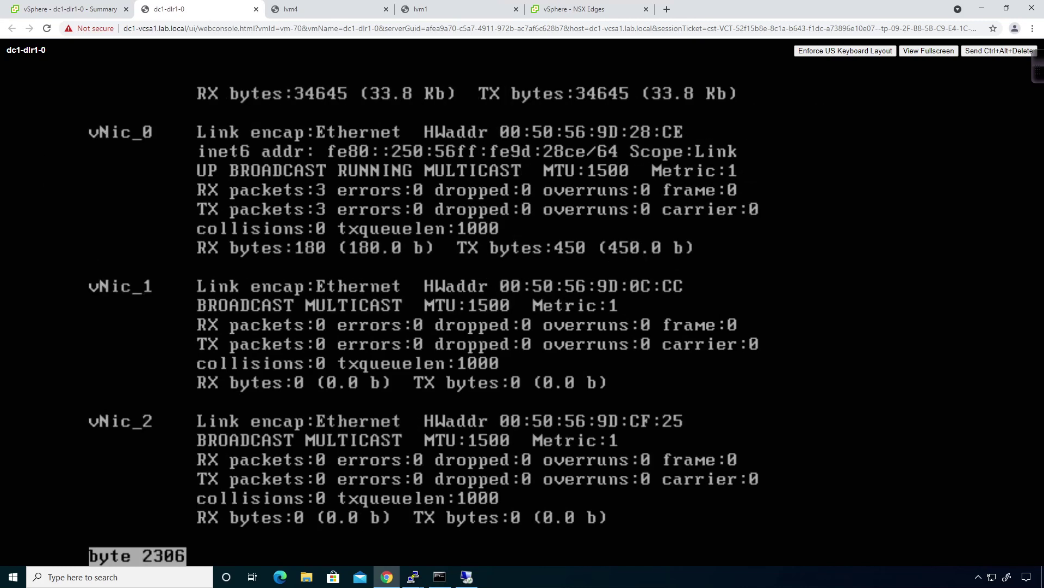
key("space")
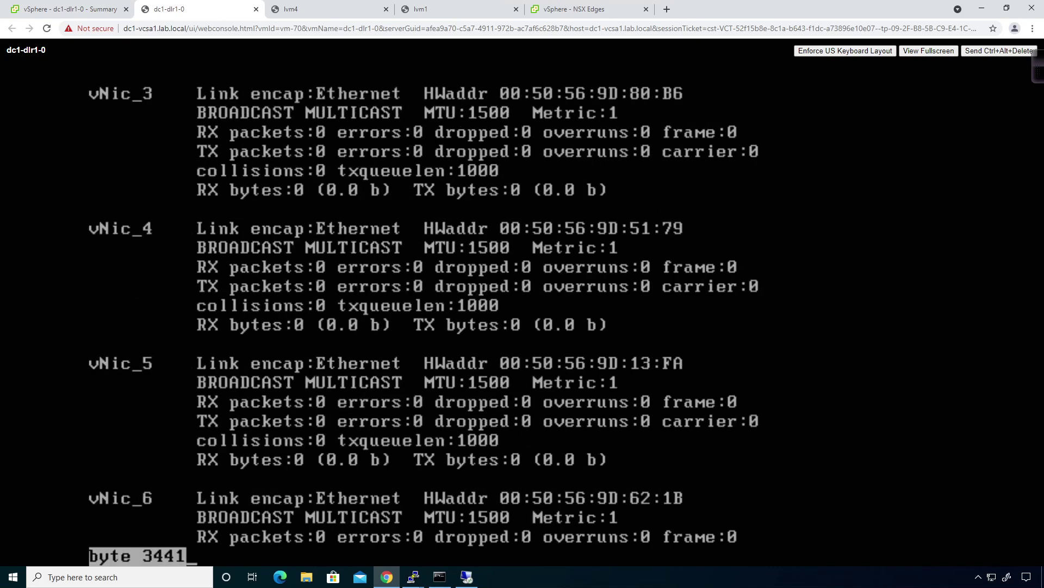
key("space")
key("space")
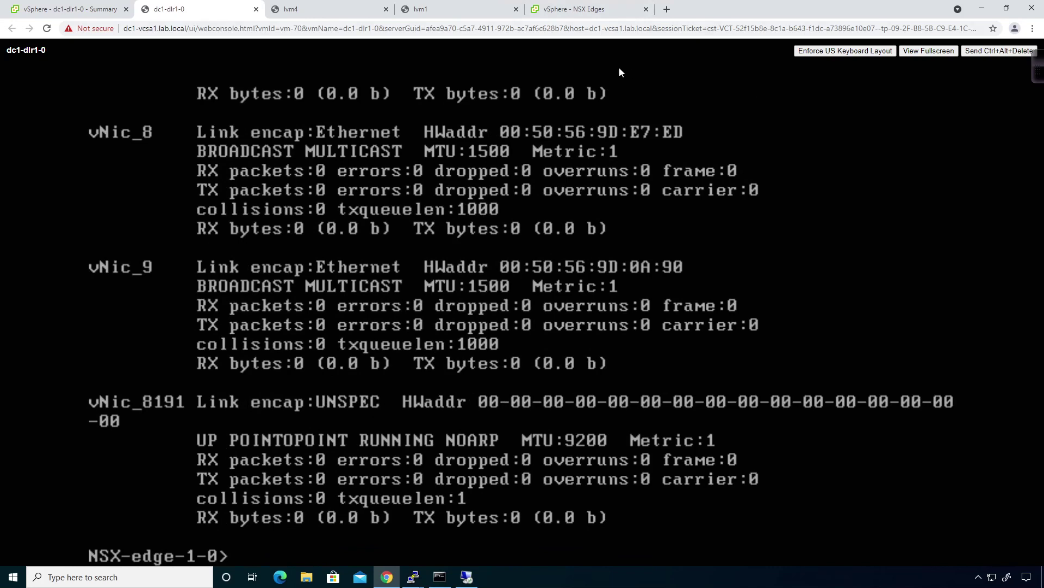
left_click(342, 8)
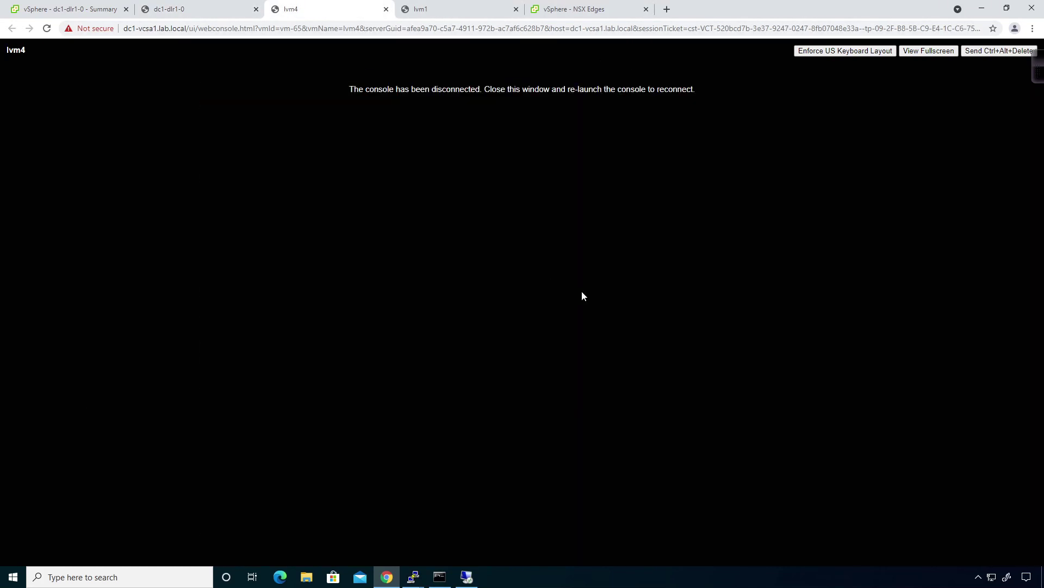
- Sign in to lvm1's console with its login password and stop the leftover ping
left_click(385, 10)
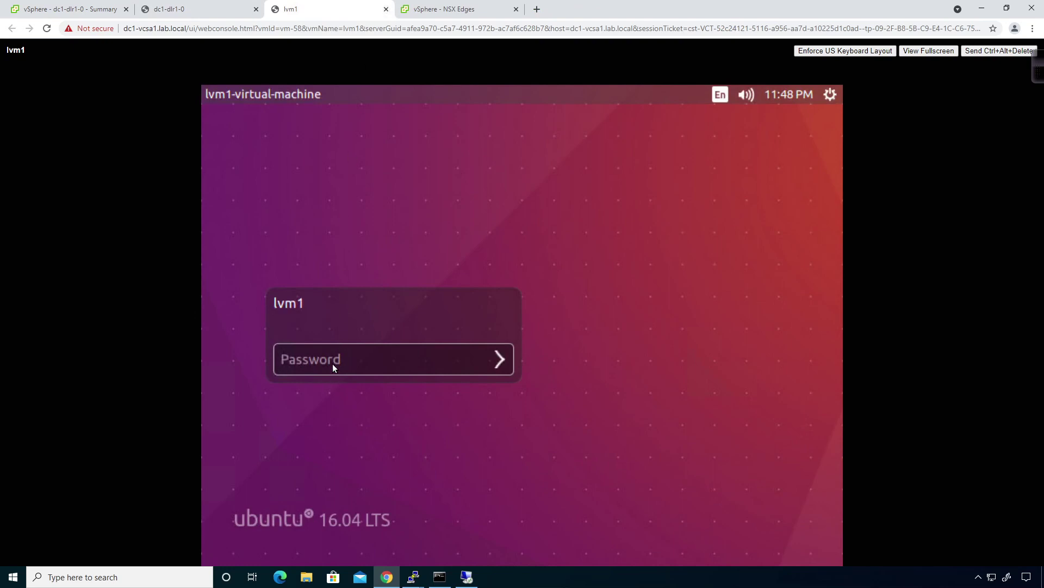
type("********")
key("Return")
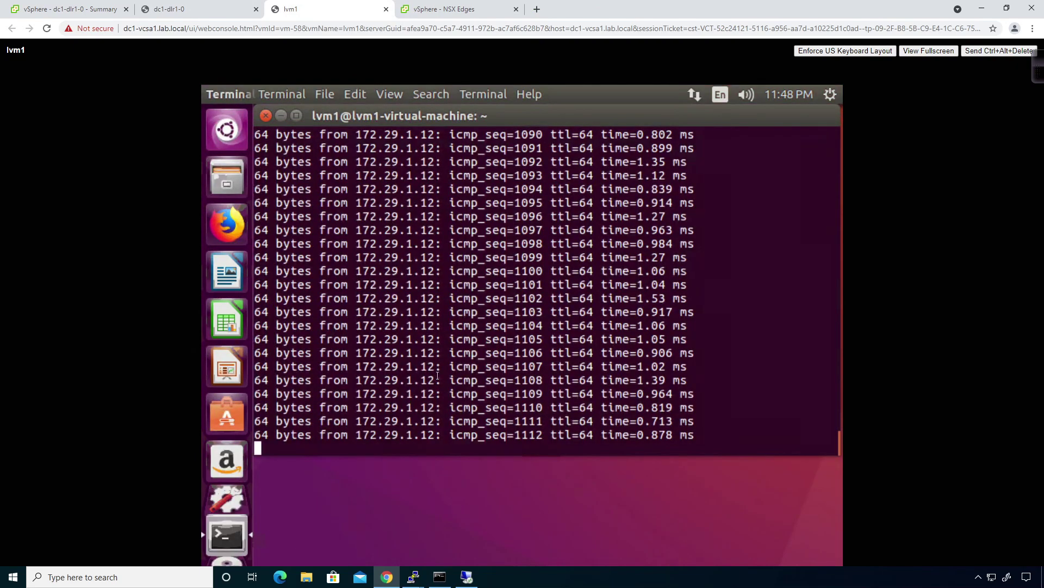
key("ctrl+c")
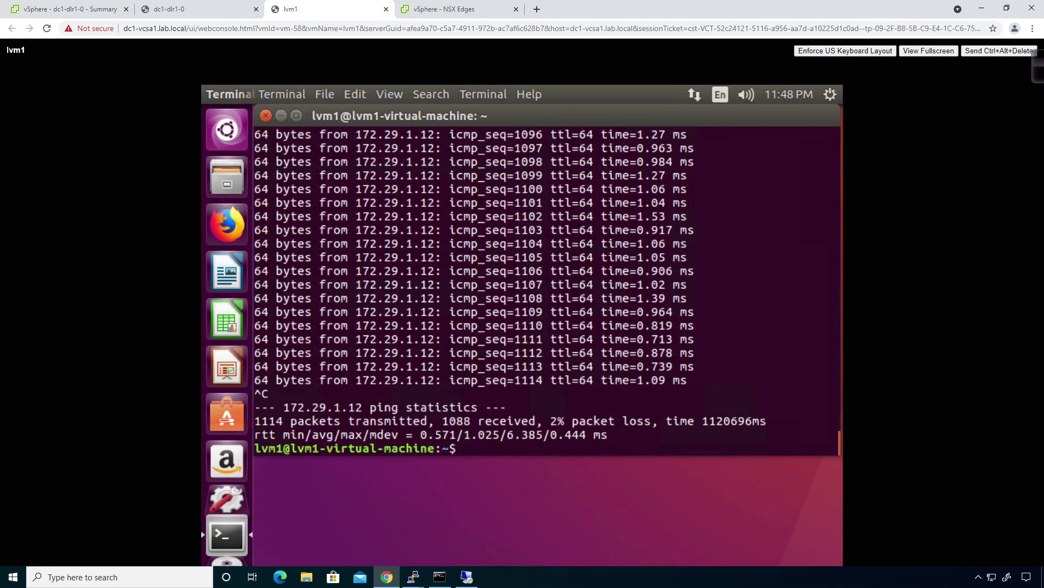
- Ping the DLR interface 172.29.1.1 from lvm1 until replies arrive
type("ping 172.29.1.1")
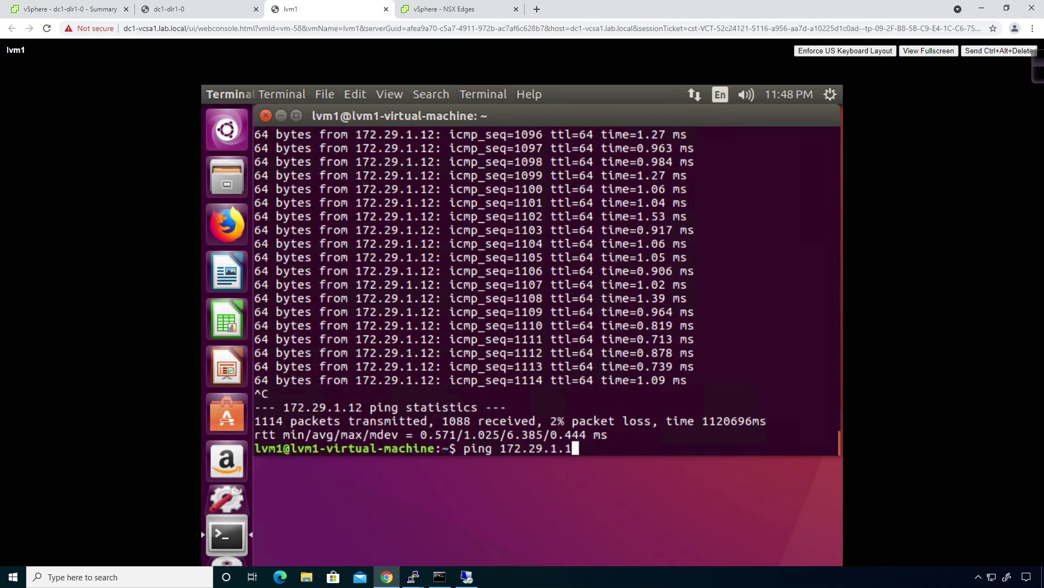
key("Return")
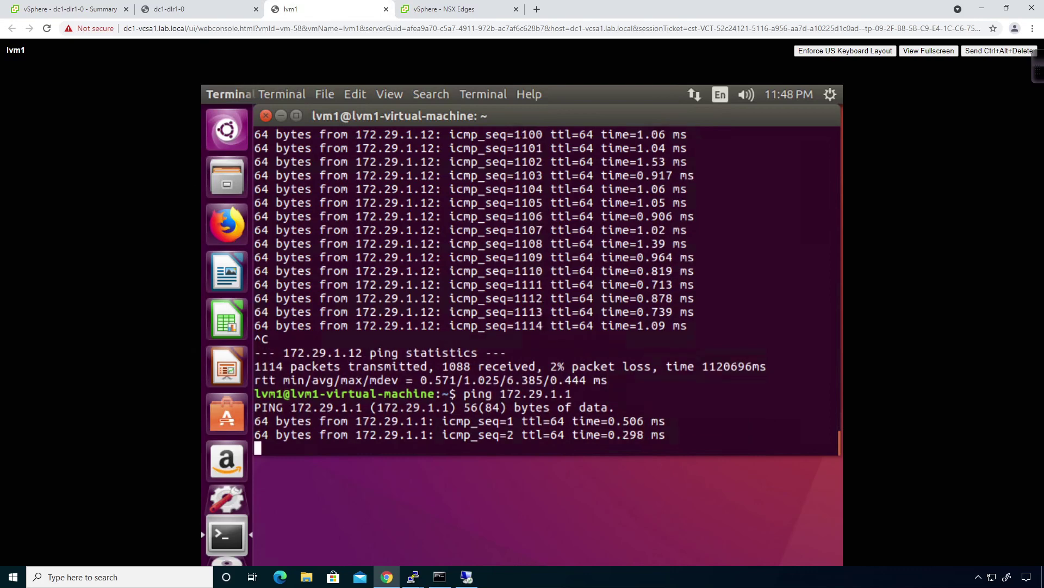
key("ctrl+c")
left_click(64, 5)
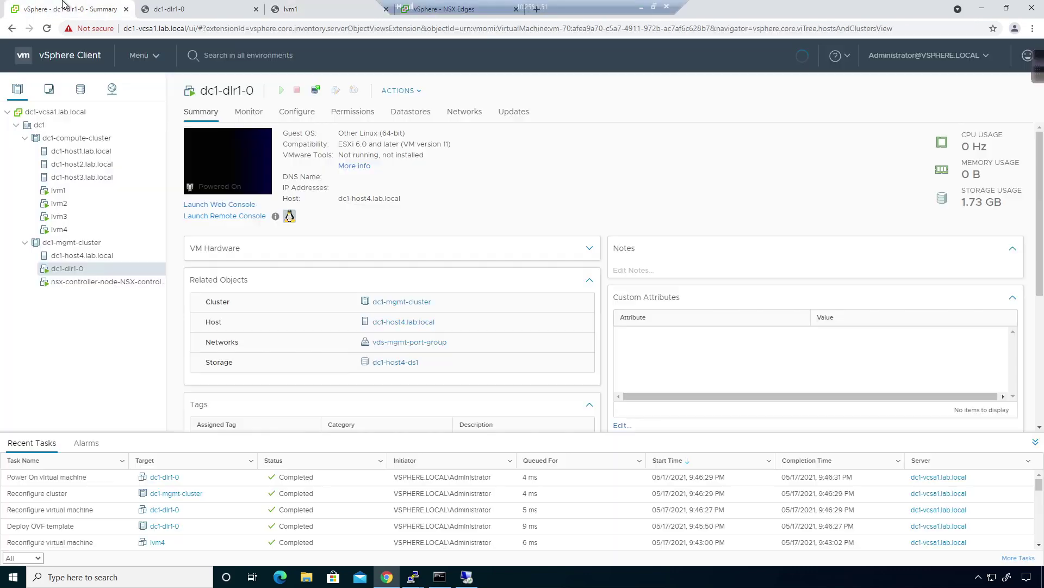
- Launch lvm3's web console, sign in to its desktop, and open Edit Connections from the network menu
left_click(69, 216)
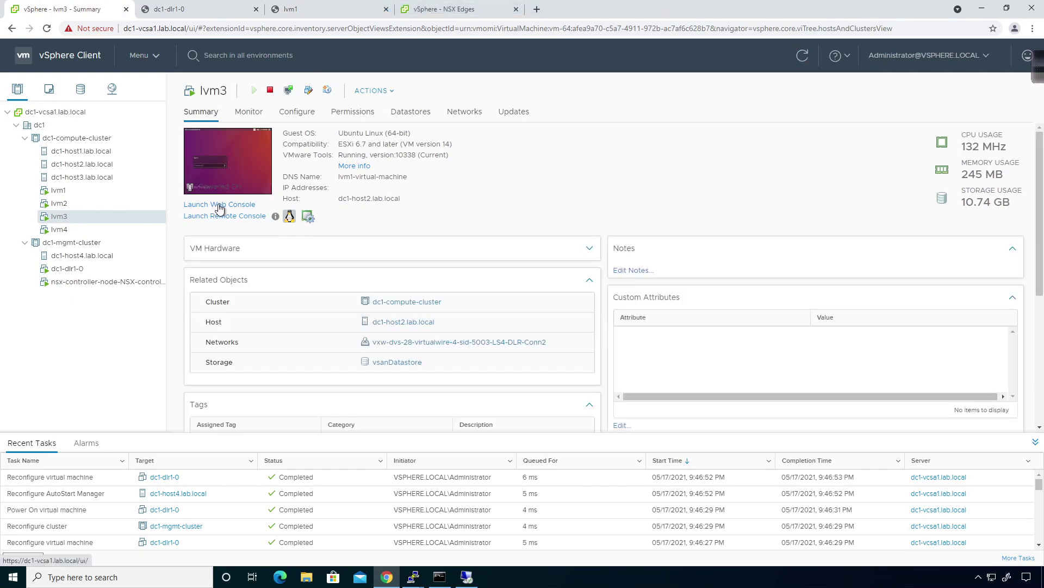
left_click(219, 207)
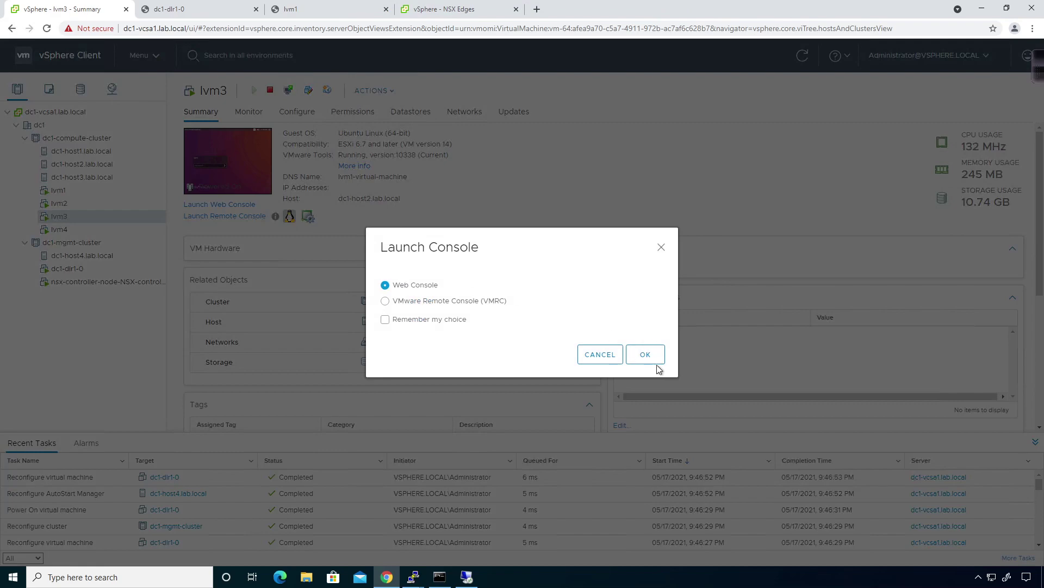
left_click(646, 355)
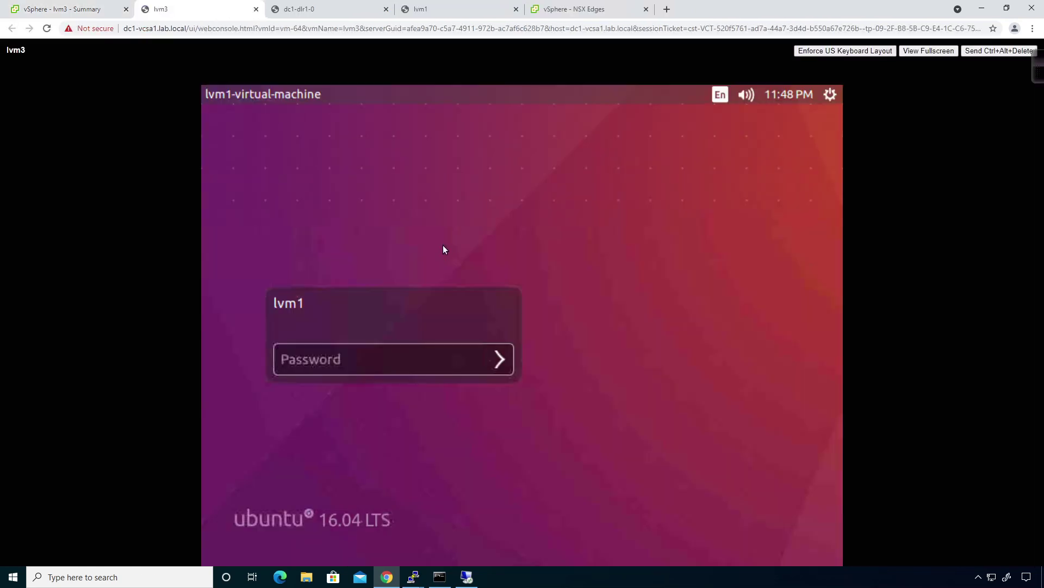
left_click(334, 356)
type("••••••••")
key("Return")
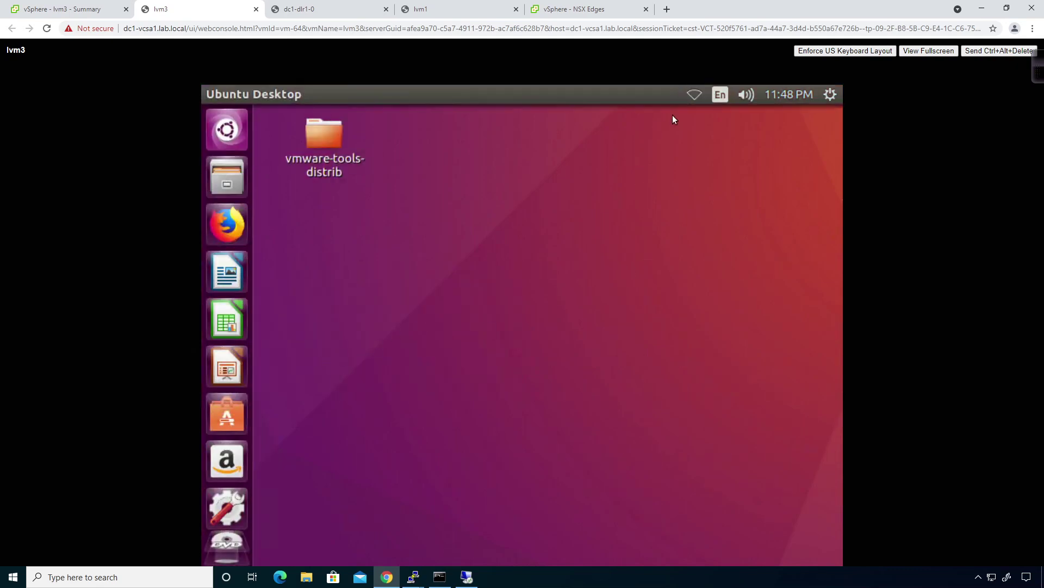
left_click(695, 97)
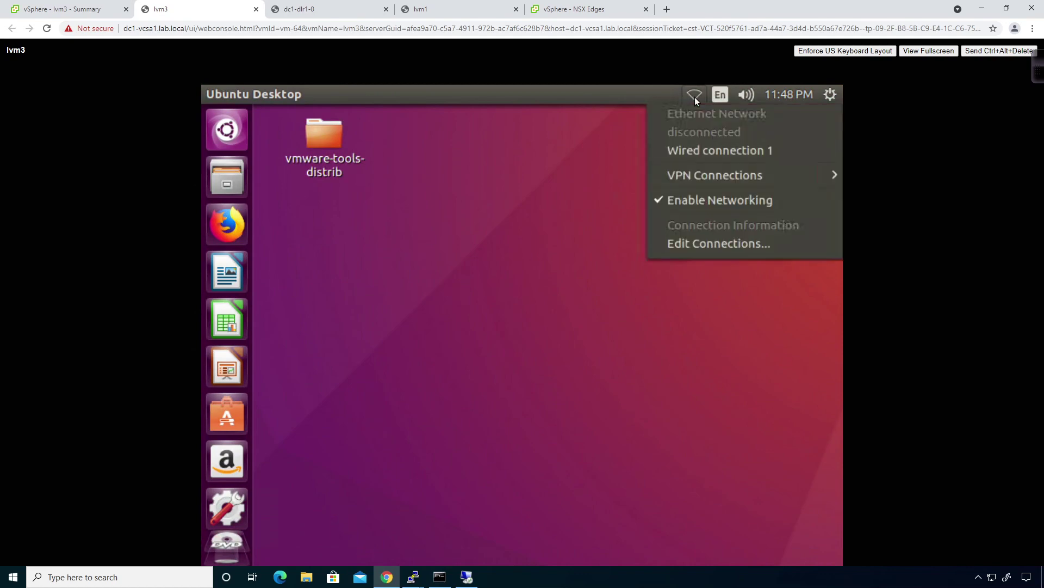
left_click(693, 243)
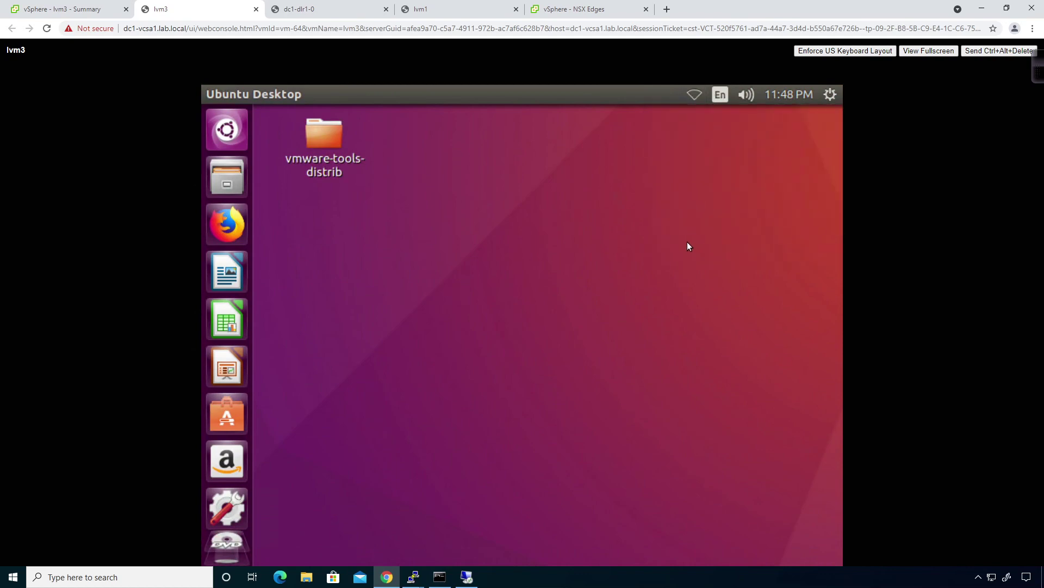
- Switch Wired connection 1's IPv4 to Manual: 172.29.2.13/24, gateway 172.29.2.1, DNS 8.8.8.8, and save
left_click(592, 299)
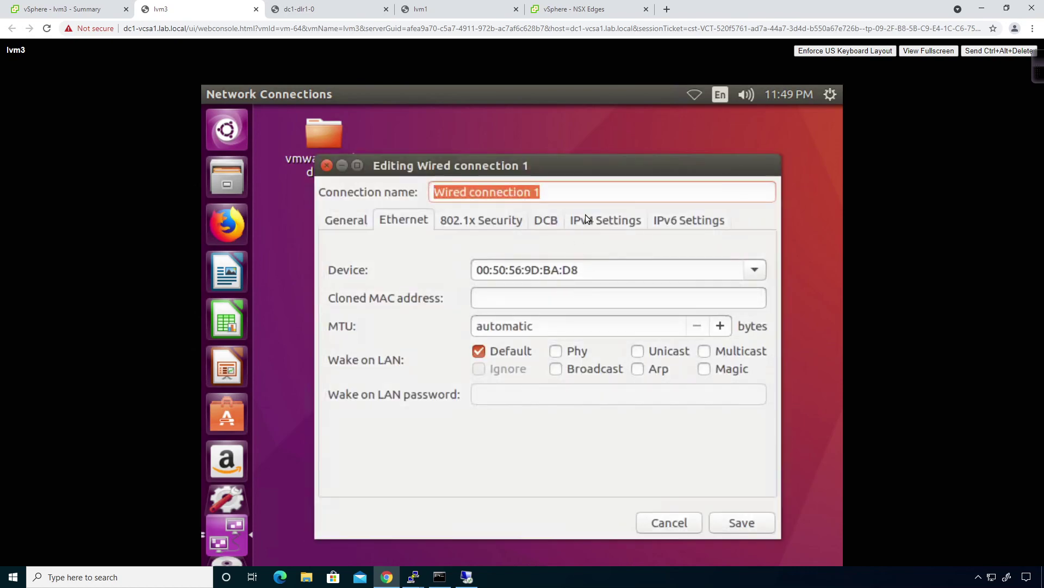
left_click(587, 219)
left_click(514, 253)
key("Escape")
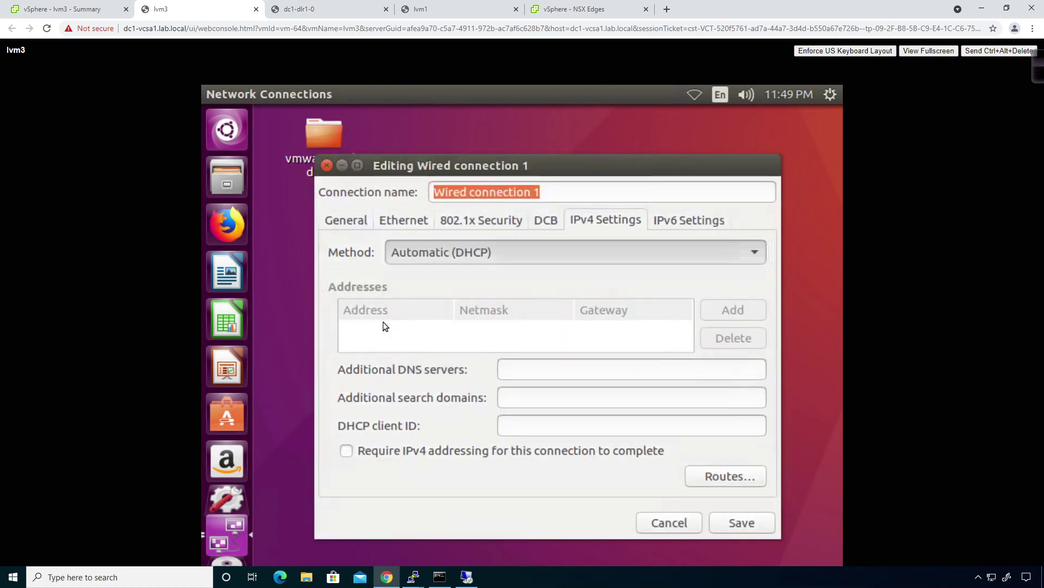
left_click(754, 313)
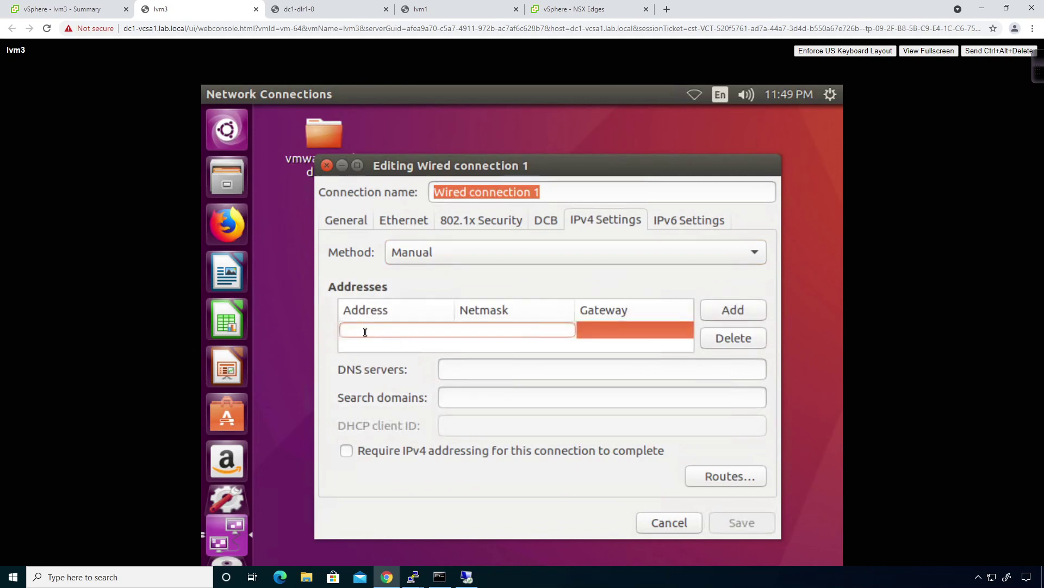
type("172.29")
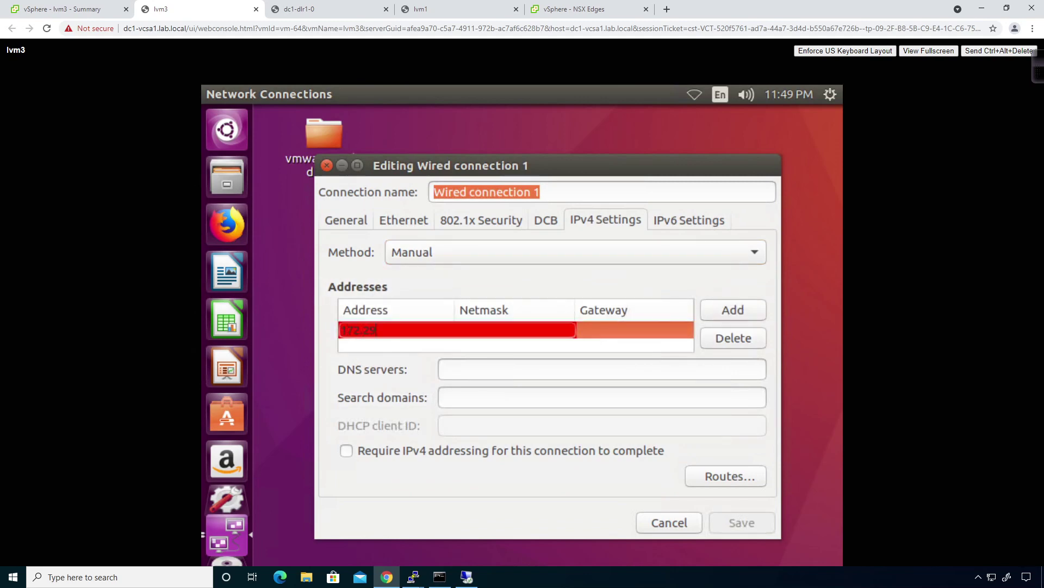
type(".2.13")
key("Tab")
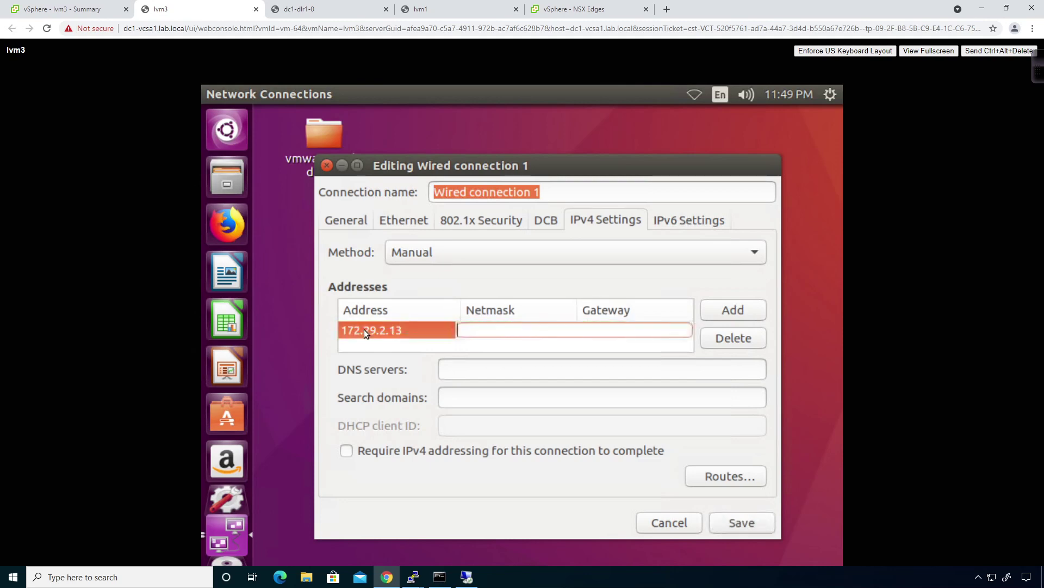
type("172.29.2")
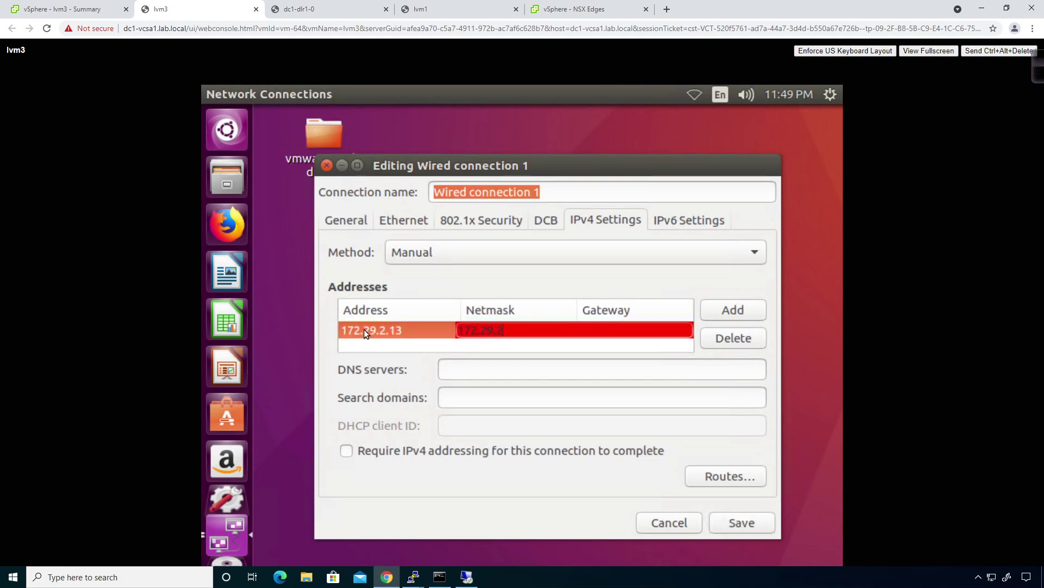
type(".1")
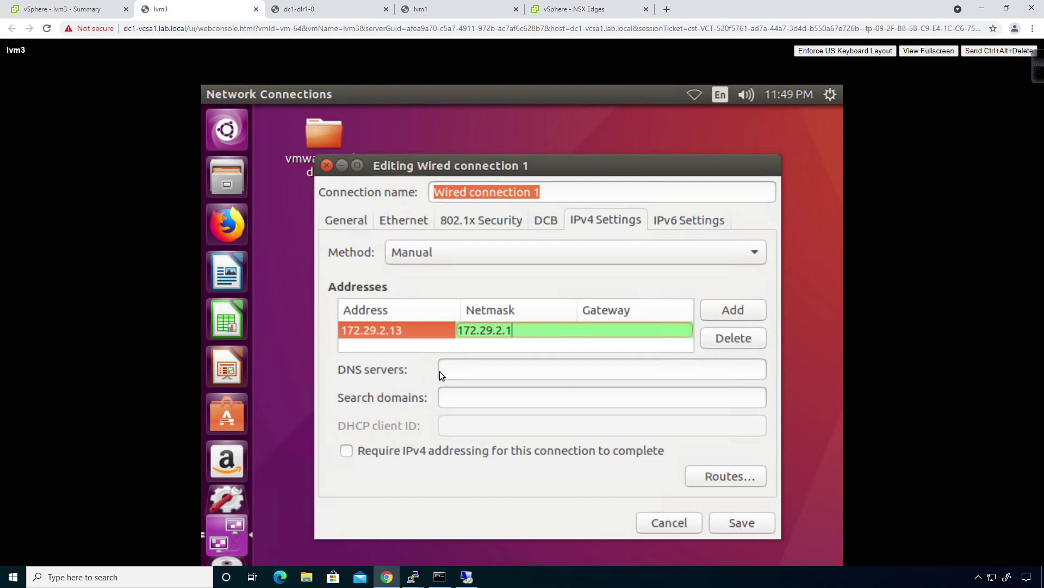
key("Return")
left_click(456, 364)
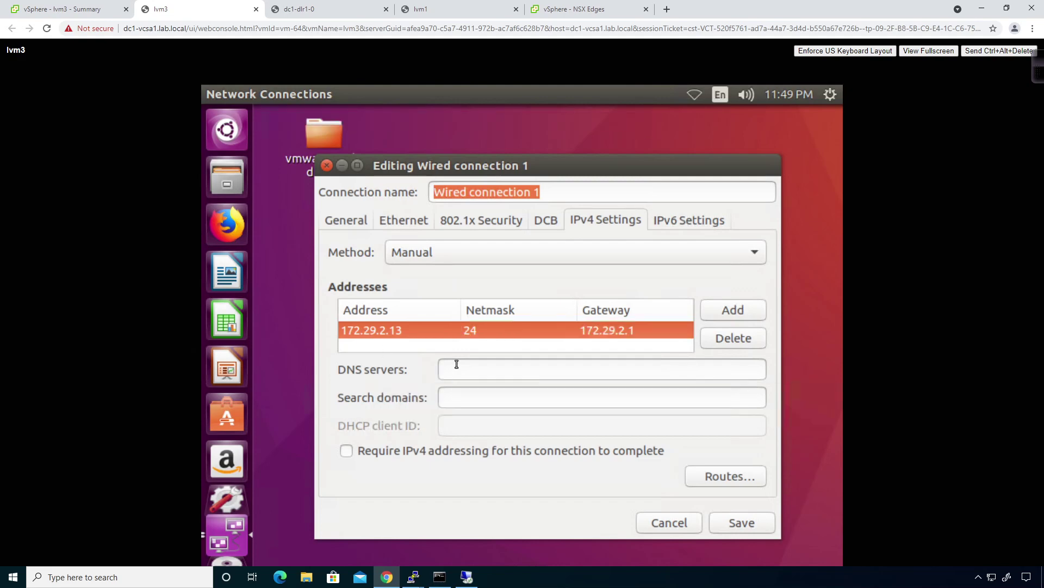
type("8.8.8.8")
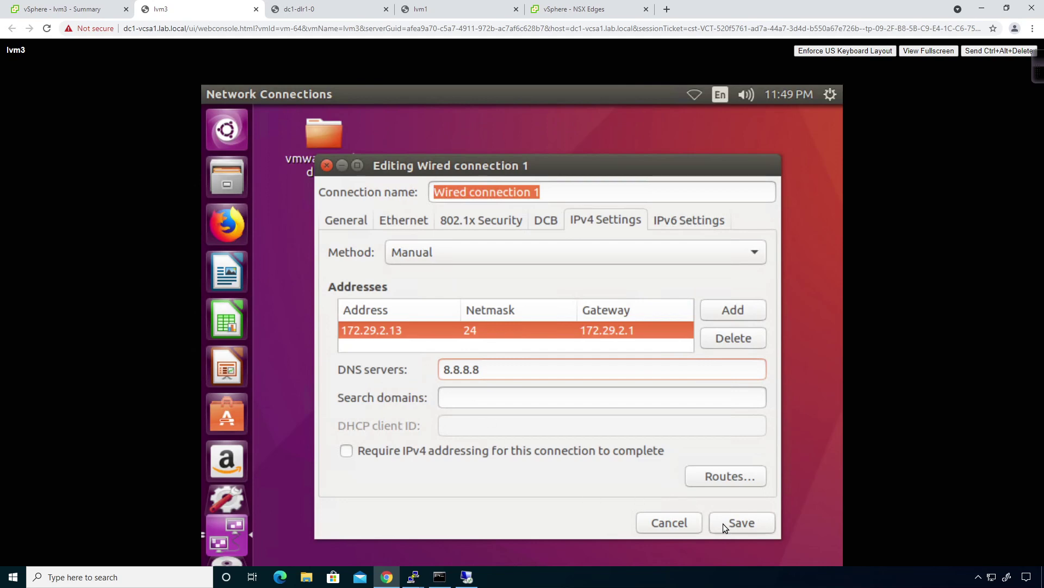
left_click(727, 520)
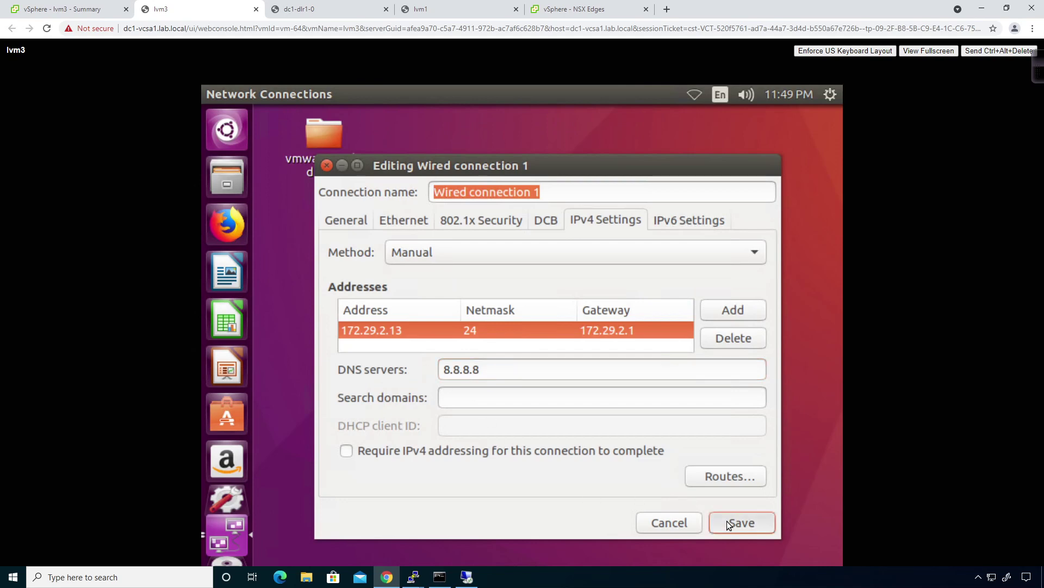
left_click(670, 459)
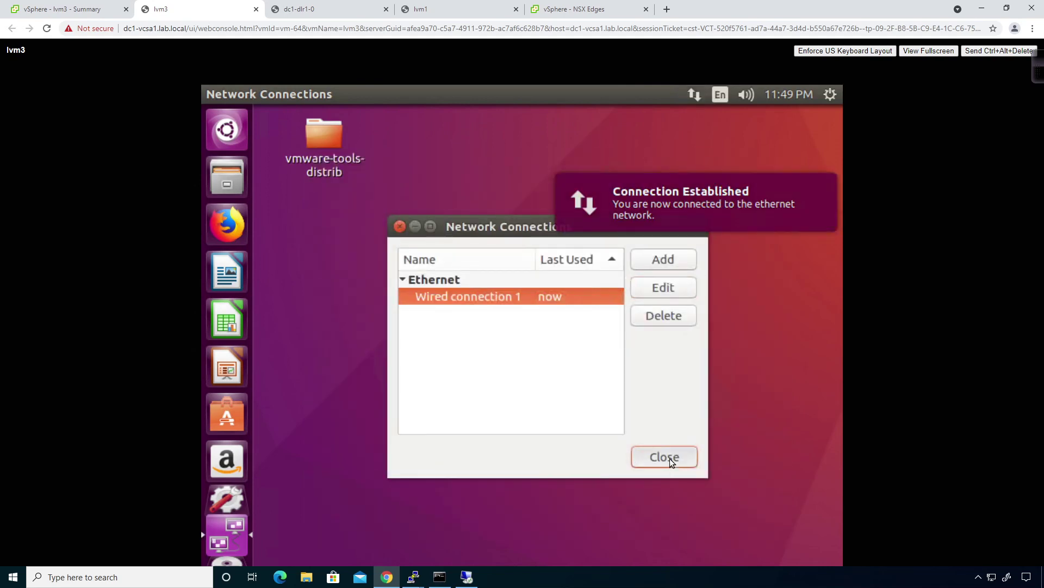
- Open a terminal on lvm3 and ping its gateway 172.29.2.1
right_click(432, 219)
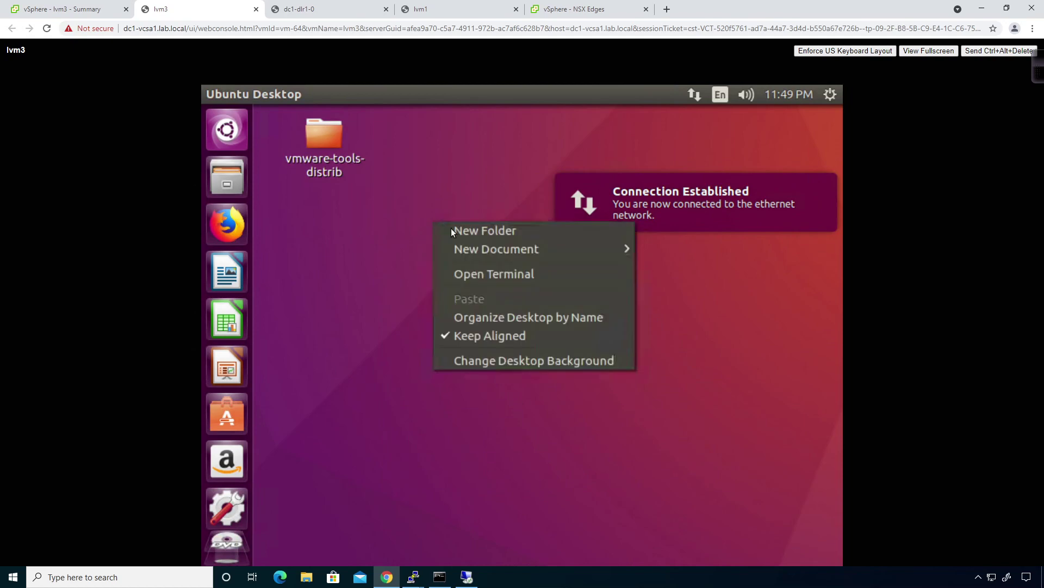
left_click(487, 272)
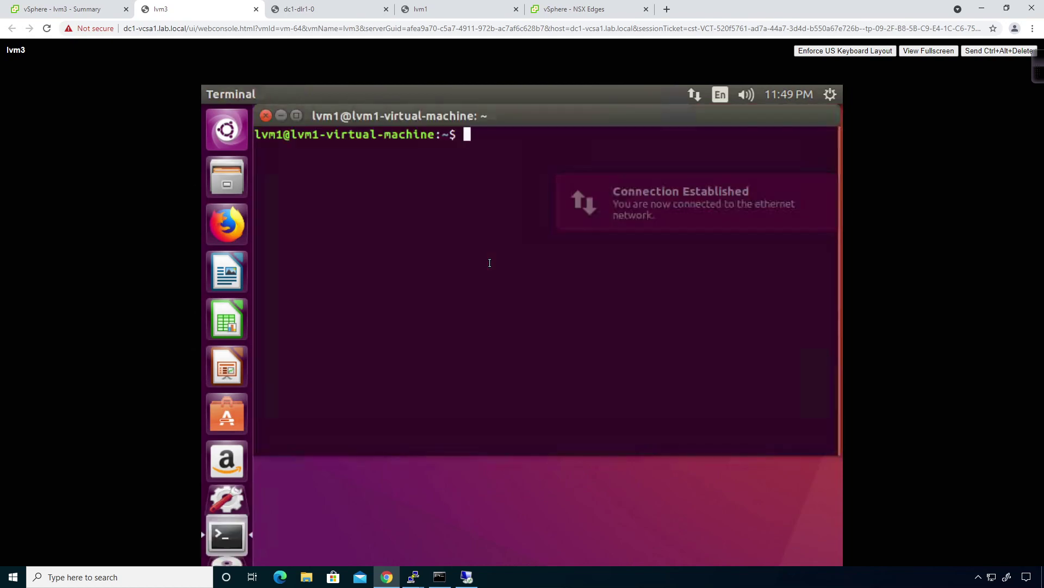
type("ping")
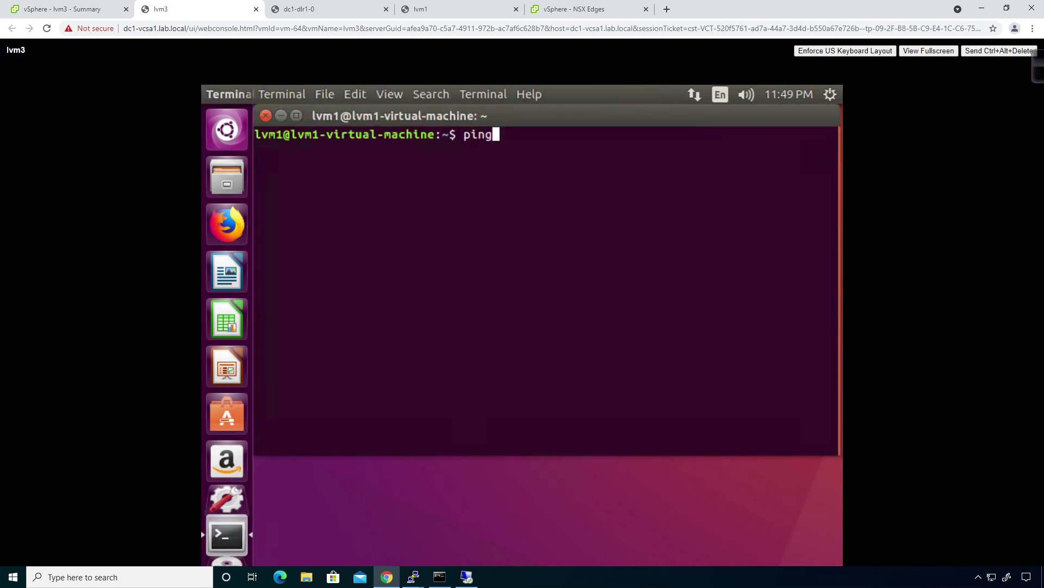
type(" 172.29.2.1")
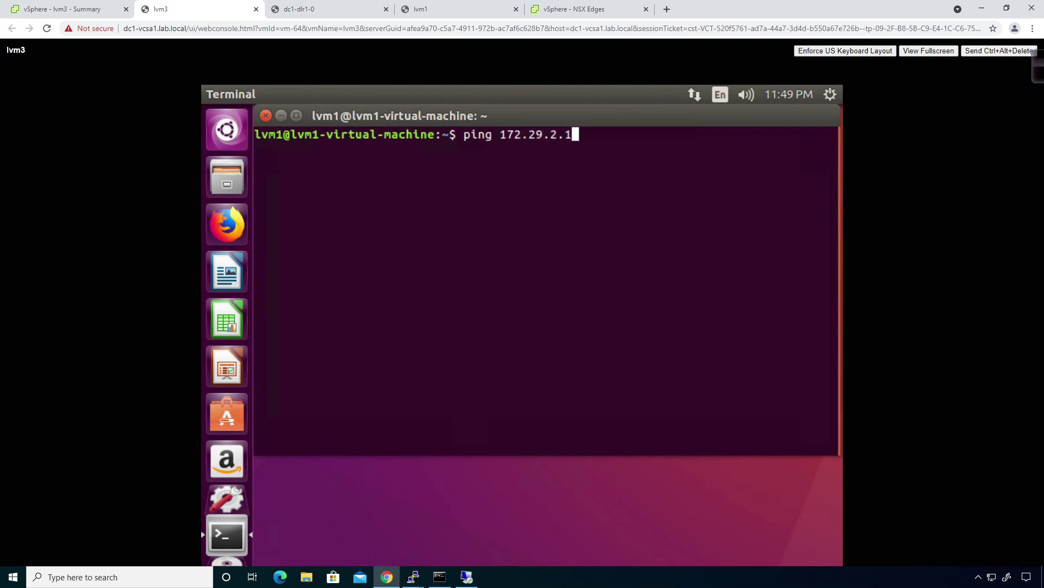
key("Return")
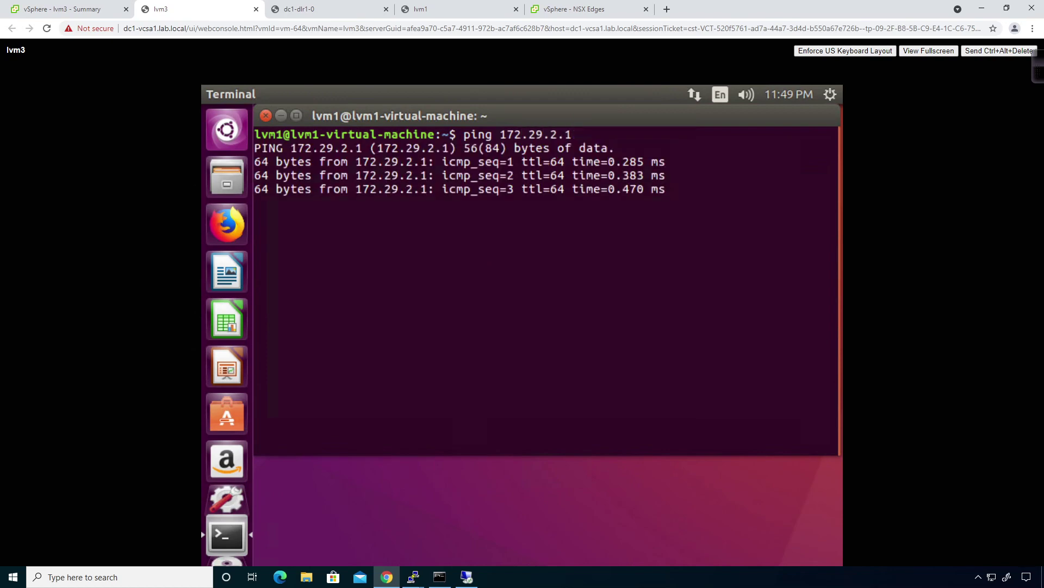
key("ctrl+c")
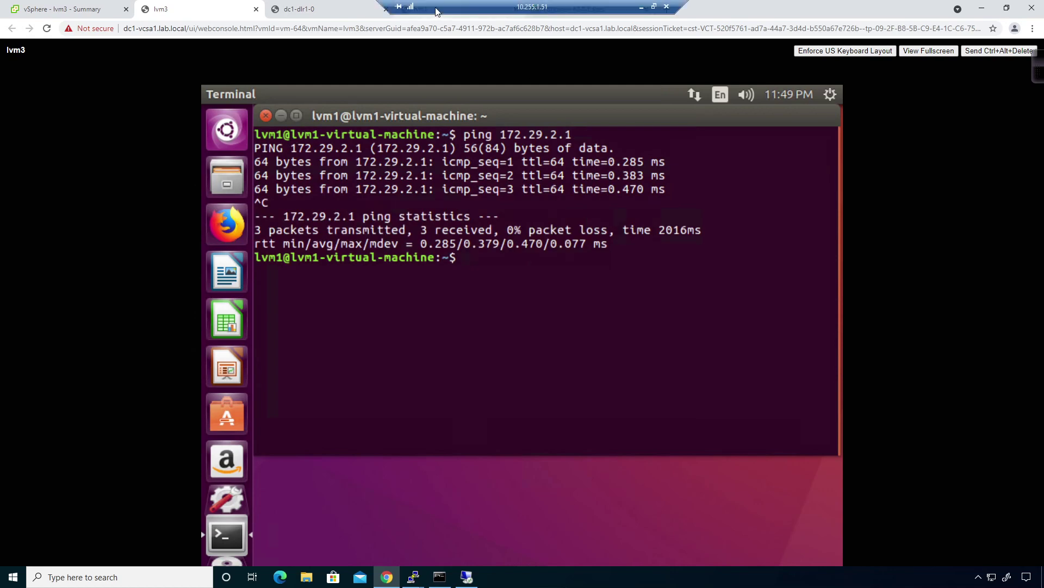
- Read lvm1's address with ifconfig, then ping 172.29.1.11 from lvm3 with 0% loss
left_click(425, 8)
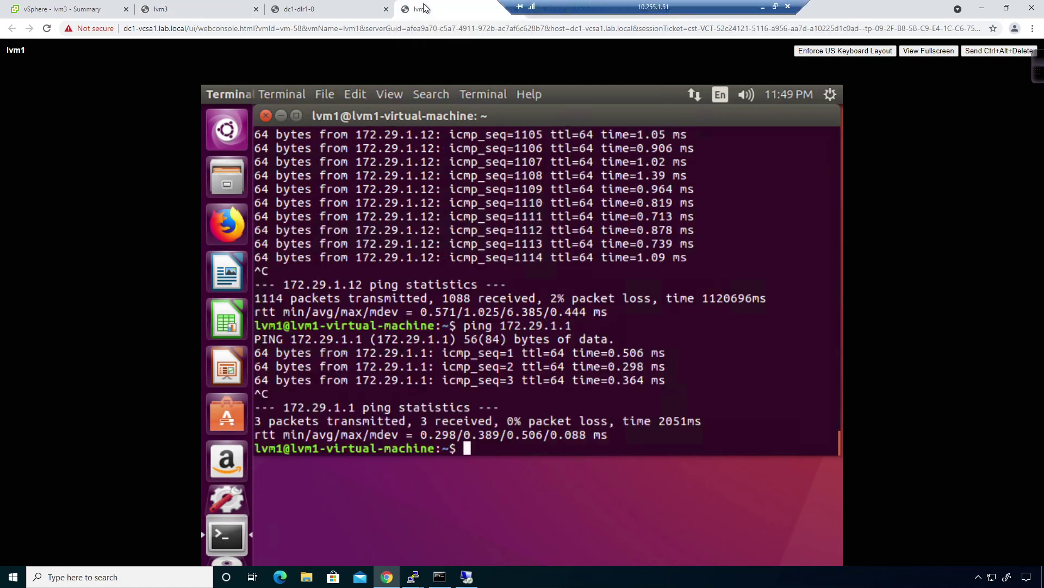
type("ifconfig")
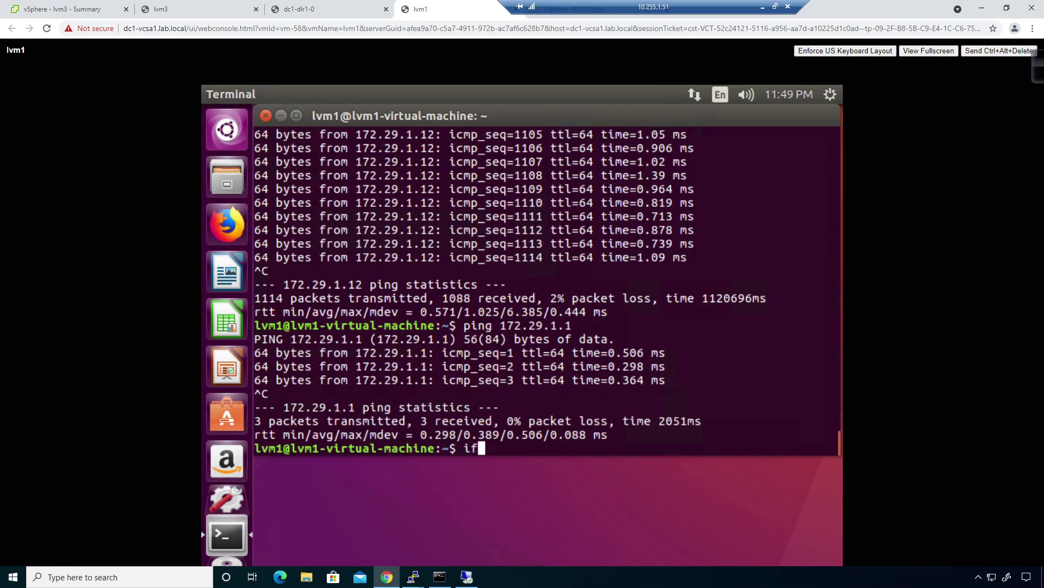
key("Return")
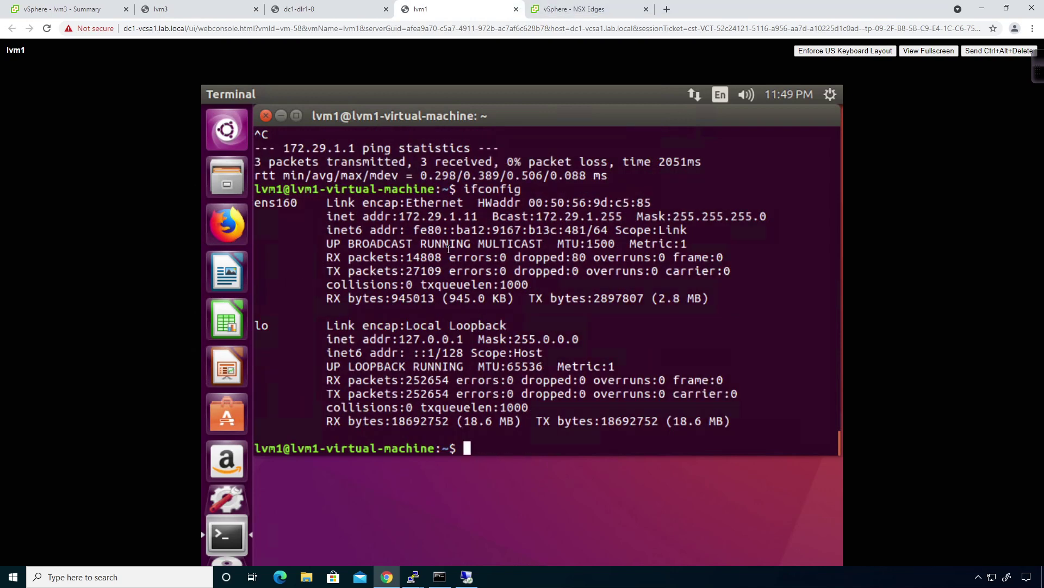
left_click(190, 13)
key("Up")
key("BackSpace")
key("BackSpace")
key("BackSpace")
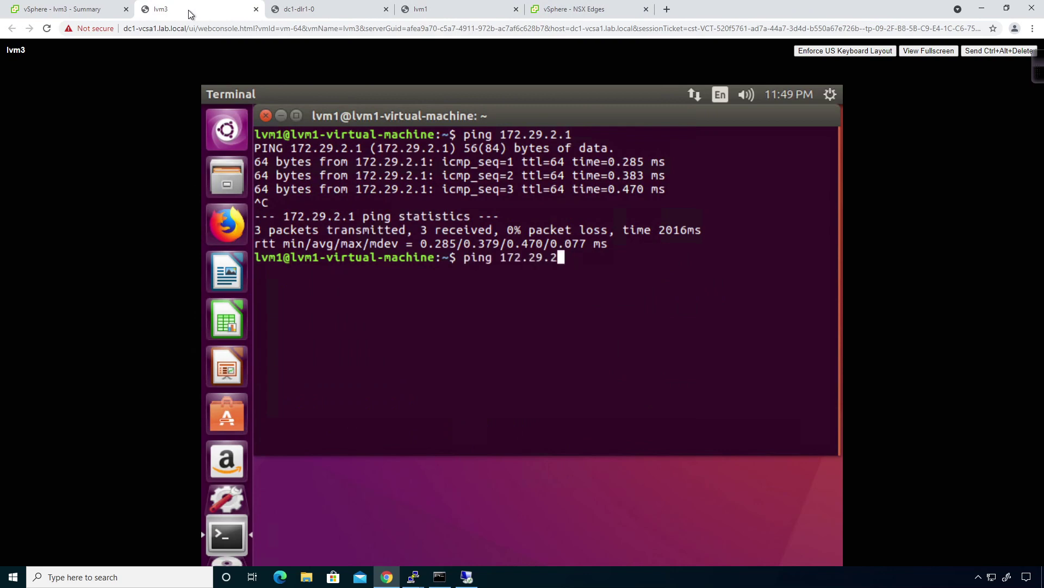
type("1.11")
key("Return")
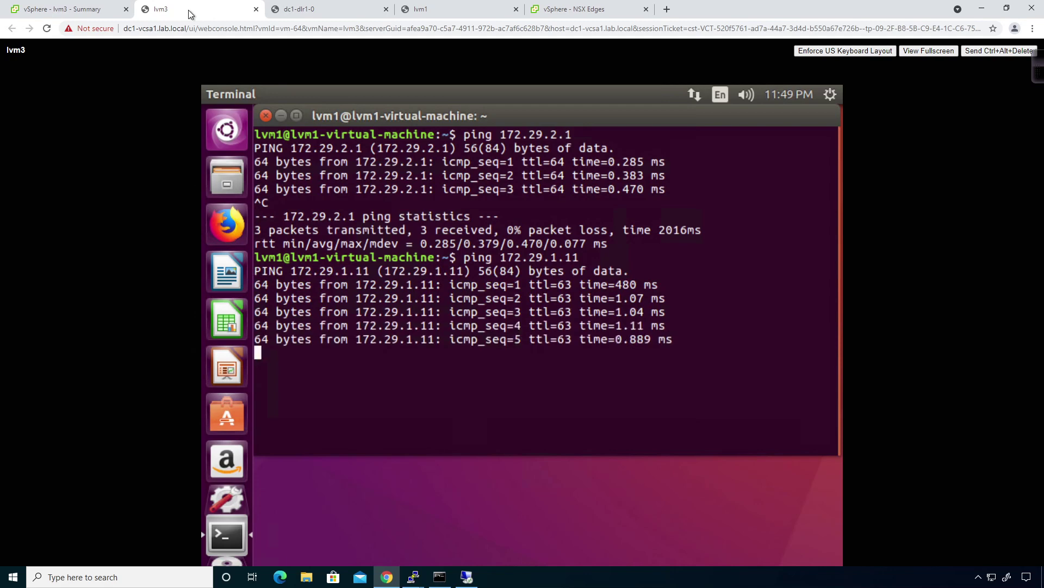
key("ctrl+c")
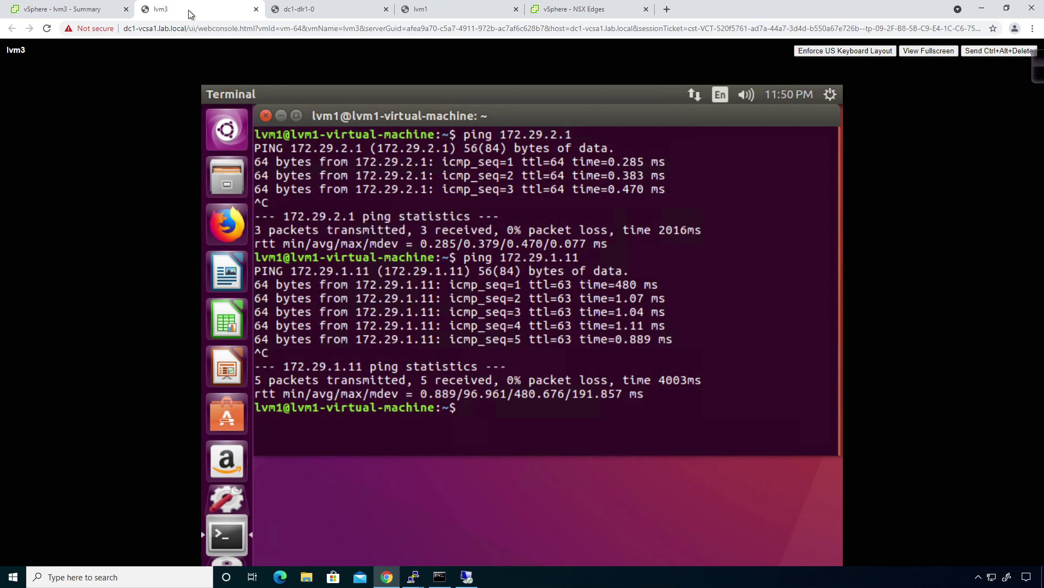
left_click(337, 7)
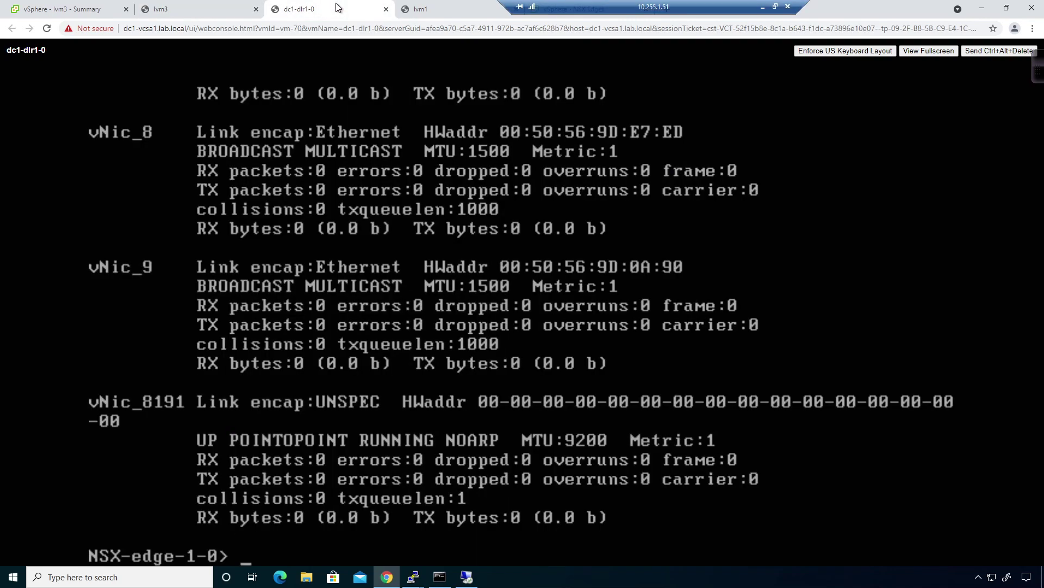
- Run show ip route on the DLR, showing connected 172.29.1.0/24 and 172.29.2.0/24
type("show ip route")
key("Return")
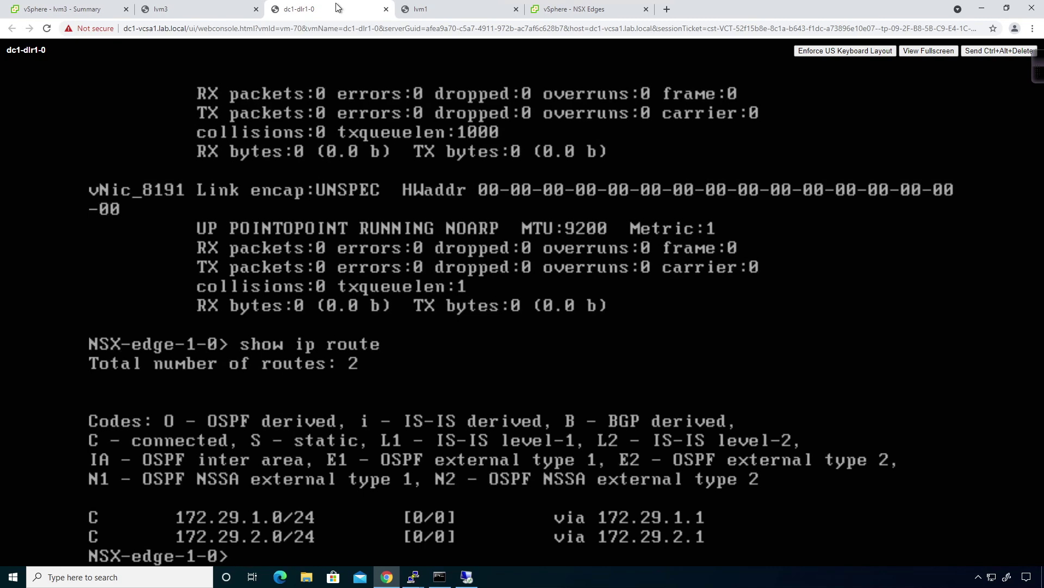
key("question")
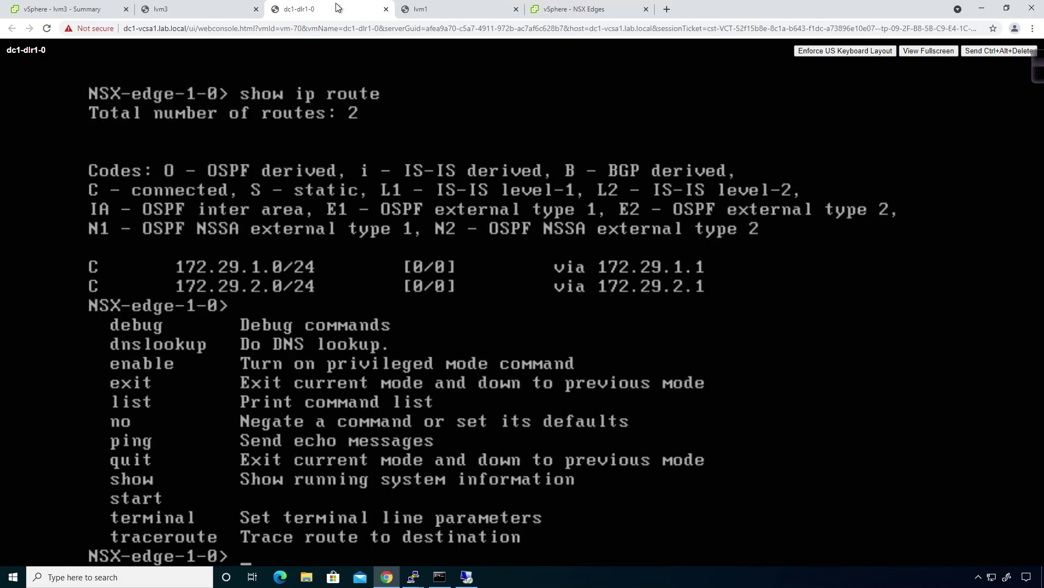
type("show interface")
key("question")
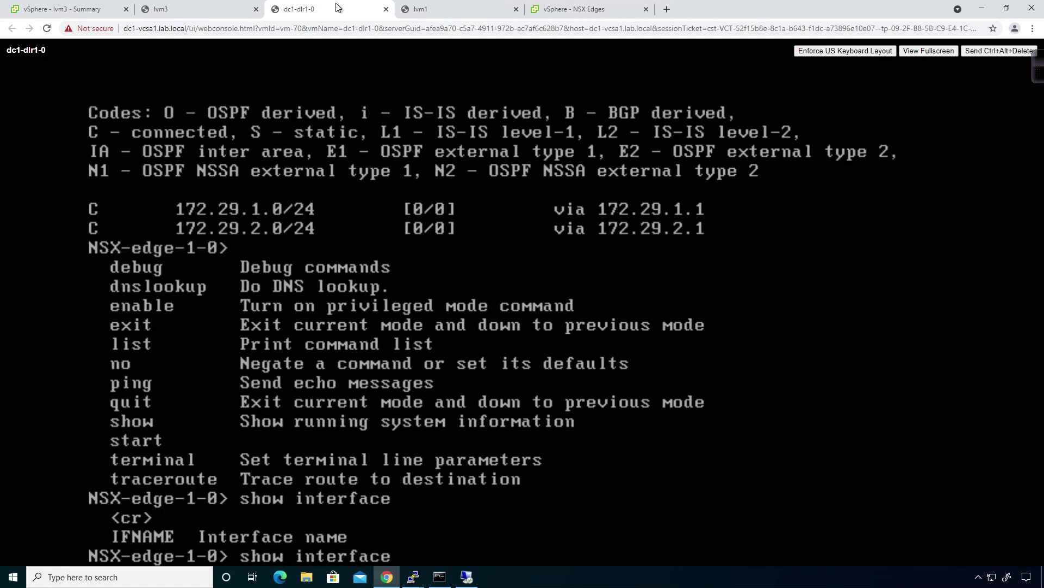
- List all of the DLR's interfaces with show interface, paging through the output
type("vNic1")
key("Return")
key("Up")
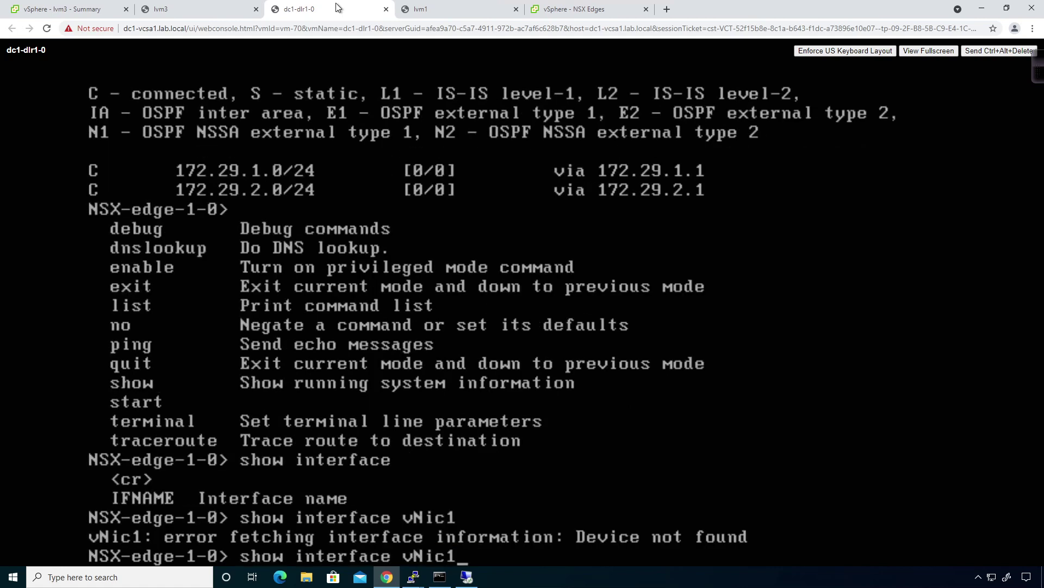
key("Up")
key("Down")
key("BackSpace")
key("BackSpace")
key("BackSpace")
key("BackSpace")
key("BackSpace")
key("Return")
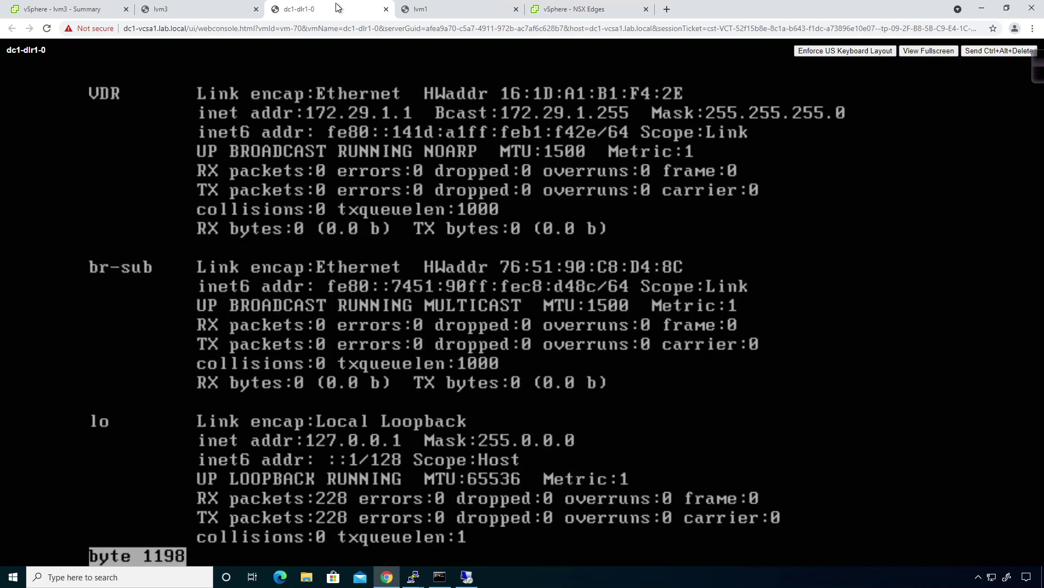
key("space")
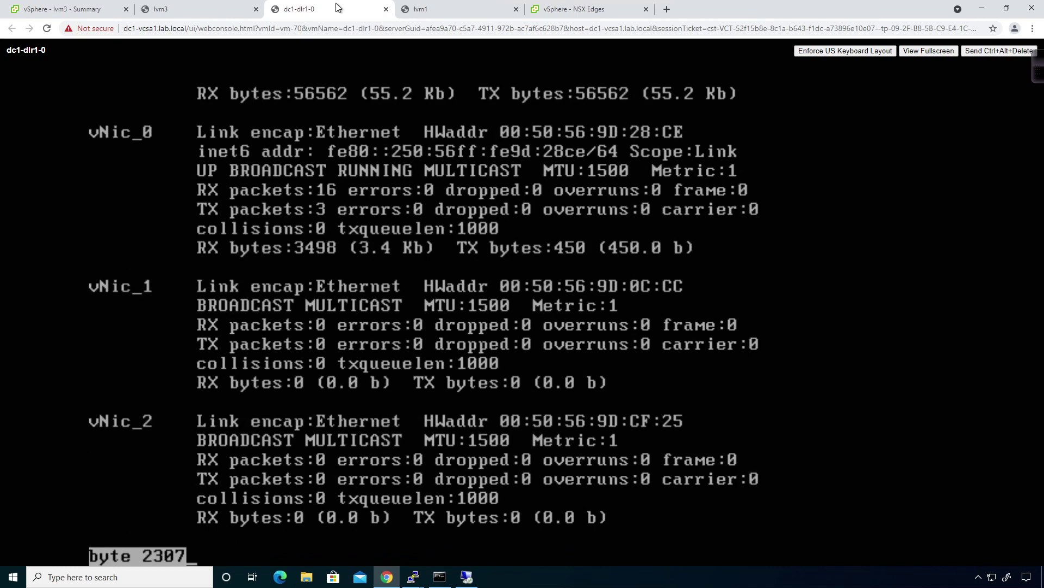
- Show the vNic_1 and vNic_2 interface details, both with 0 RX/TX packets and bytes
type("q")
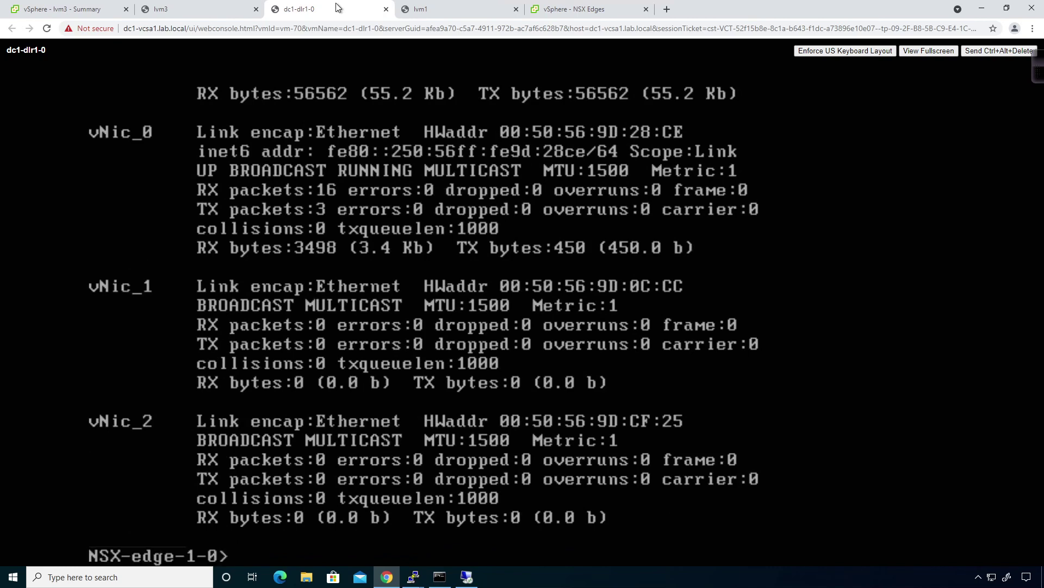
type("show interface vNic1")
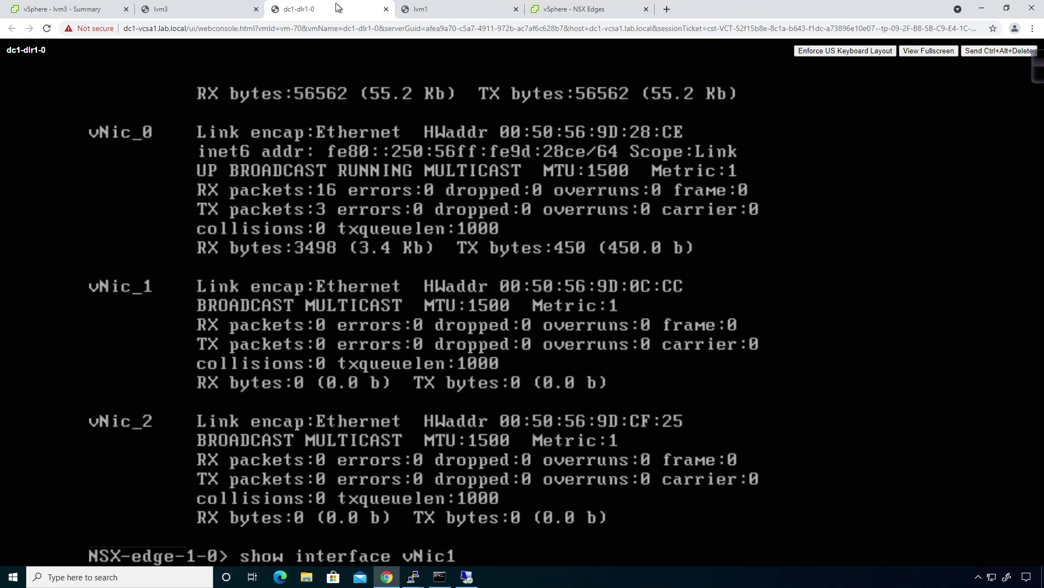
key("Left")
type("_")
key("Return")
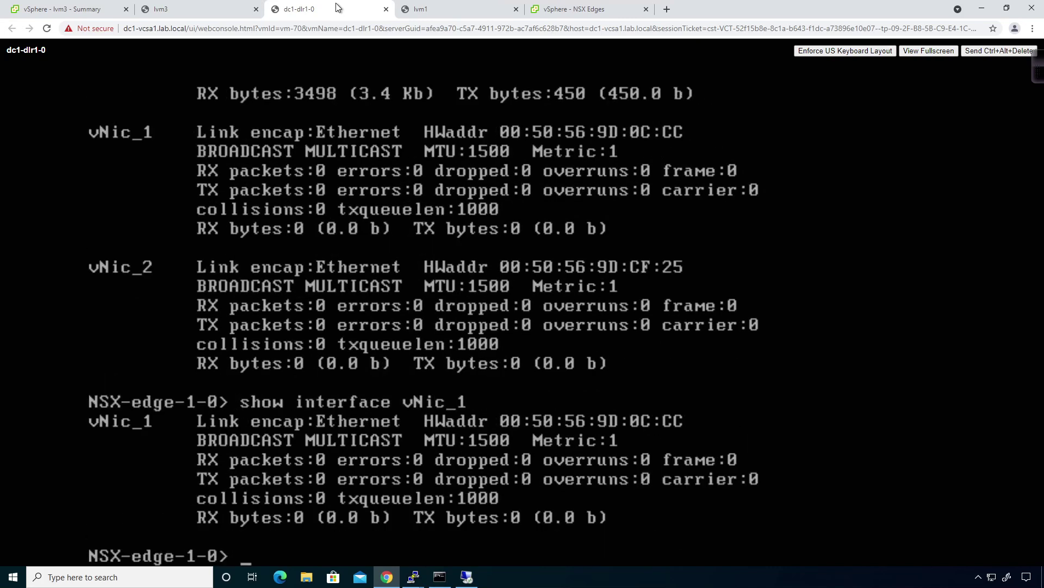
key("Up")
key("BackSpace")
type("2")
key("Return")
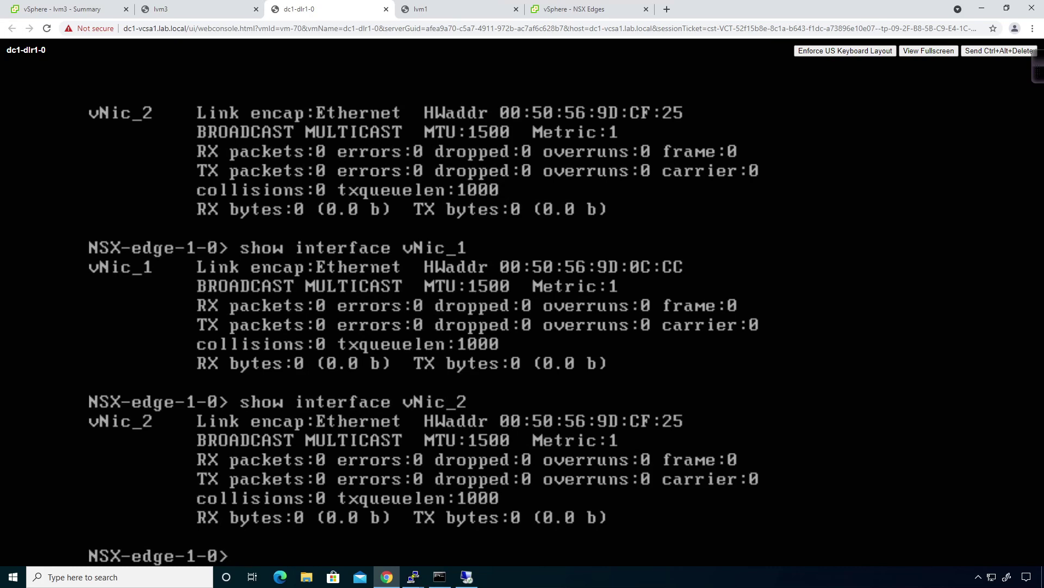
- Handwrite a DLR/Control VM label over the lvm3 Summary page with the drawing pen
left_click(44, 10)
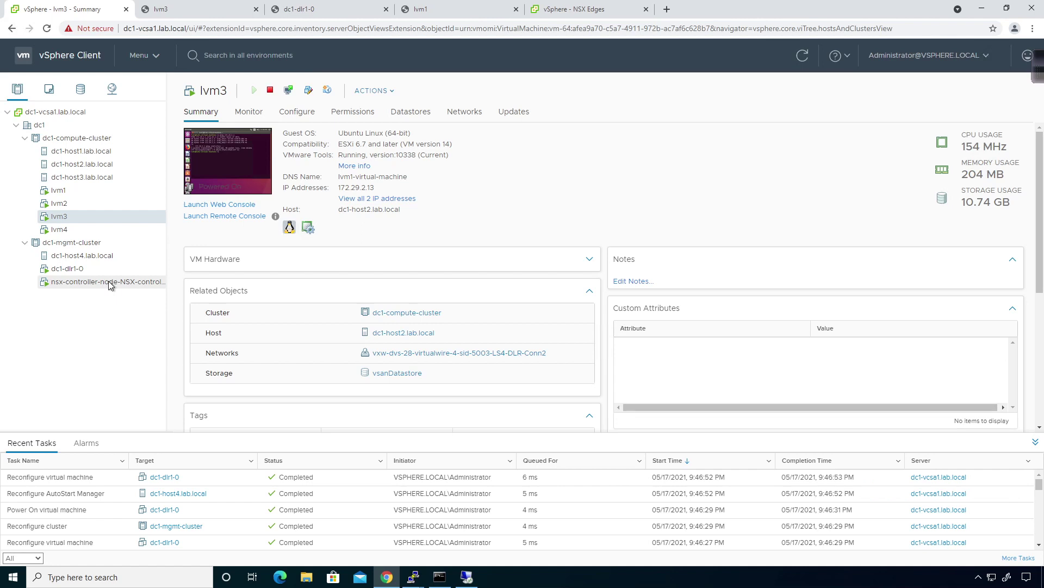
left_click(1037, 75)
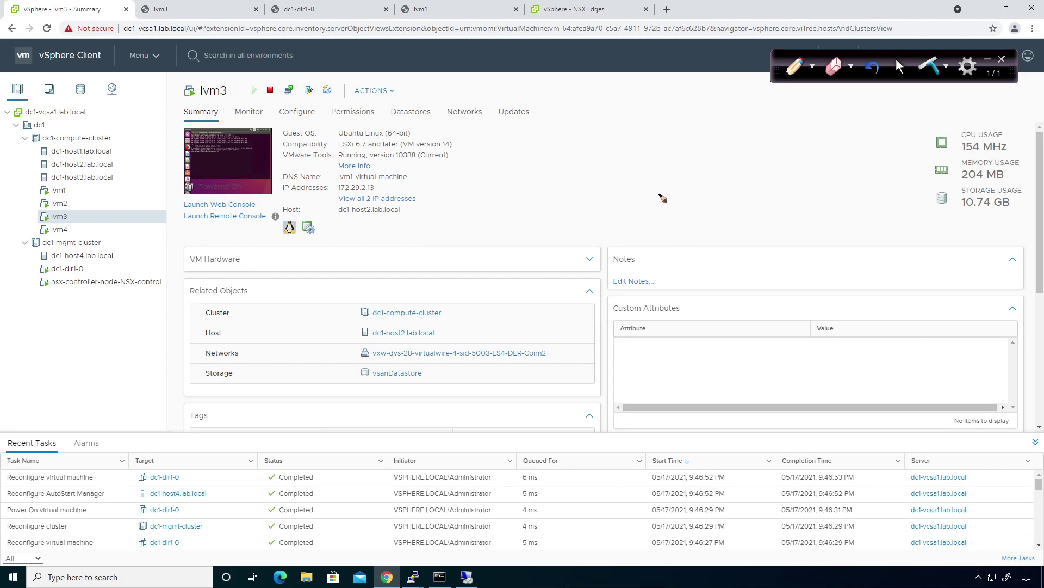
mouse_move(699, 162)
left_mouse_down()
mouse_move(700, 180)
mouse_move(750, 158)
mouse_move(771, 178)
mouse_move(839, 167)
mouse_move(851, 182)
left_mouse_up()
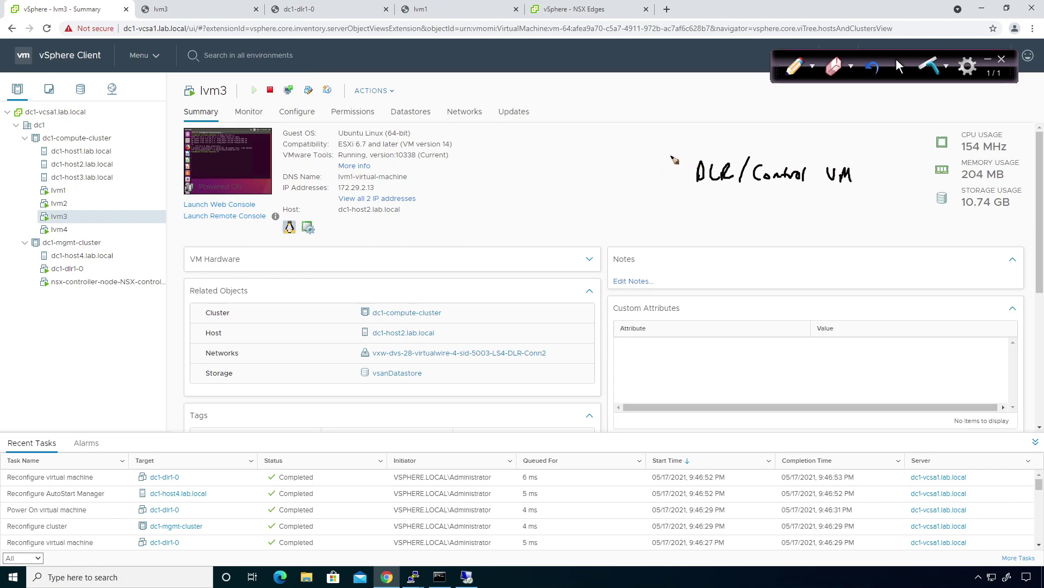
- Draw logical switches LS1 and LS2 with arrows pointing into DLR/Control VM
left_click_drag(625, 146, 617, 157)
mouse_move(635, 147)
left_mouse_down()
mouse_move(630, 156)
mouse_move(642, 157)
left_mouse_up()
left_click_drag(624, 194, 617, 206)
left_click_drag(638, 191, 631, 205)
left_click_drag(642, 192, 651, 204)
left_click_drag(659, 203, 686, 193)
left_click_drag(654, 148, 685, 163)
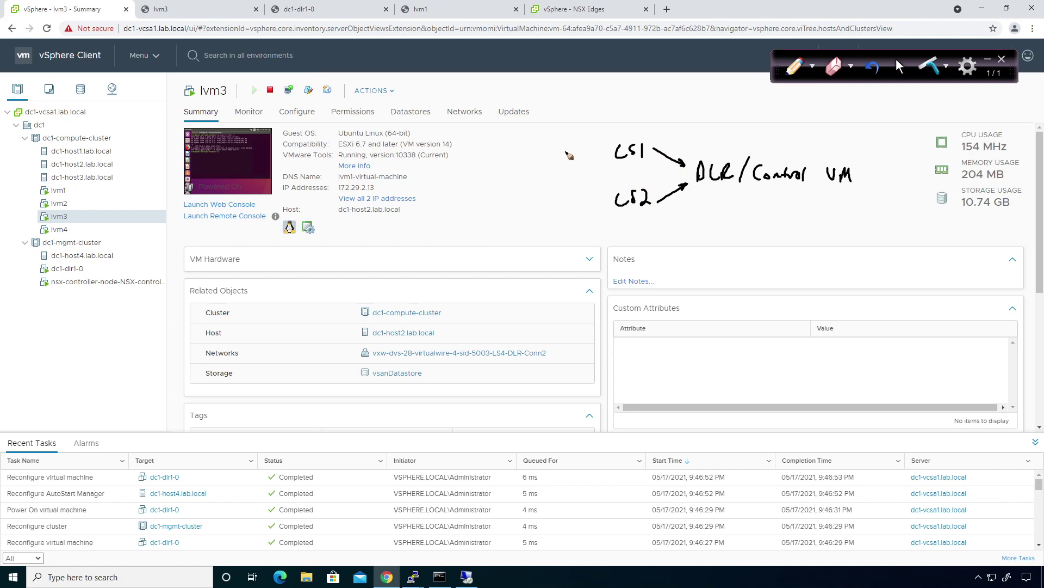
- Write vm1 and vm2 beside the two logical switches
left_click_drag(554, 149, 585, 158)
left_click_drag(554, 201, 593, 205)
key("ctrl")
- Redo the VM labels as vm1–vm4 with host tags H1, H2, H3, H1 beneath
mouse_move(595, 206)
left_mouse_down()
mouse_move(539, 144)
mouse_move(522, 155)
mouse_move(593, 161)
left_mouse_up()
mouse_move(525, 213)
left_mouse_down()
mouse_move(604, 206)
mouse_move(600, 217)
left_mouse_up()
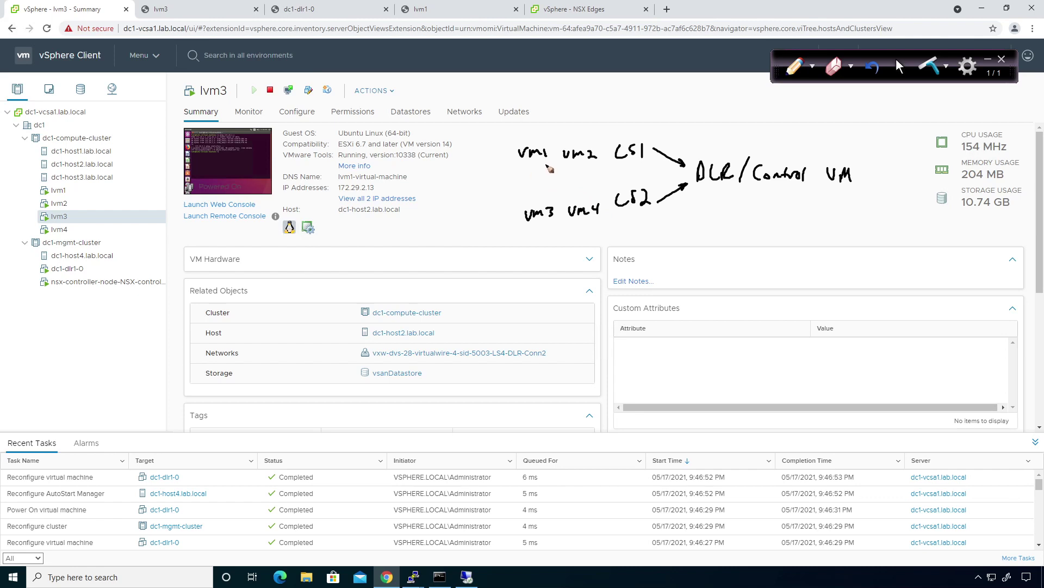
mouse_move(528, 163)
left_mouse_down()
mouse_move(528, 173)
mouse_move(594, 175)
left_mouse_up()
mouse_move(534, 224)
left_mouse_down()
mouse_move(554, 227)
mouse_move(549, 236)
mouse_move(594, 231)
mouse_move(577, 228)
left_mouse_up()
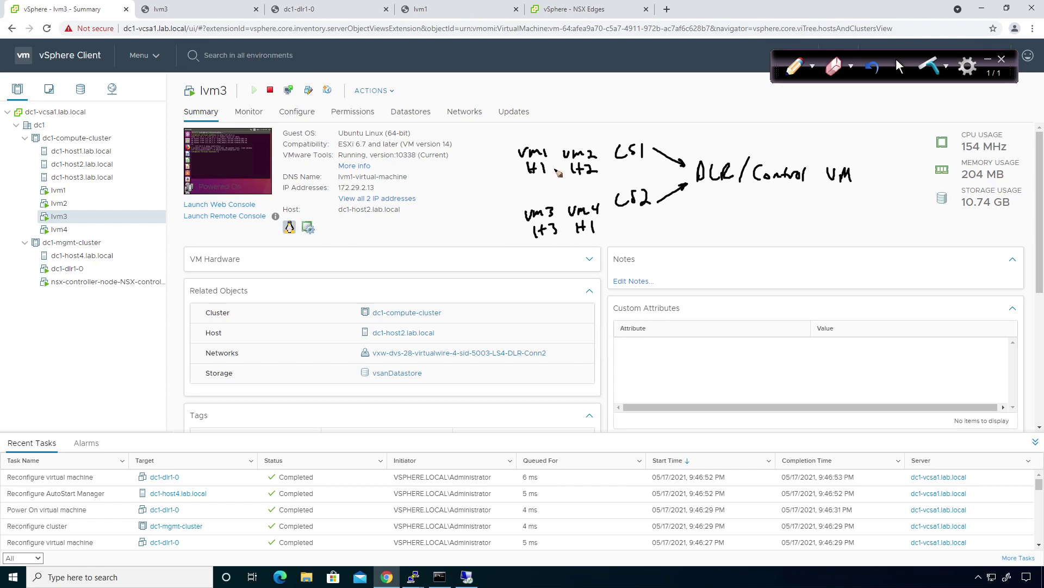
- Link hosts H1 and H2 with a line and a VTEP arc above them
mouse_move(554, 169)
left_mouse_down()
mouse_move(569, 169)
mouse_move(561, 174)
left_mouse_up()
mouse_move(518, 130)
left_mouse_down()
mouse_move(550, 135)
mouse_move(535, 111)
mouse_move(573, 104)
left_mouse_up()
mouse_move(581, 113)
left_mouse_down()
mouse_move(587, 121)
mouse_move(574, 122)
mouse_move(597, 128)
left_mouse_up()
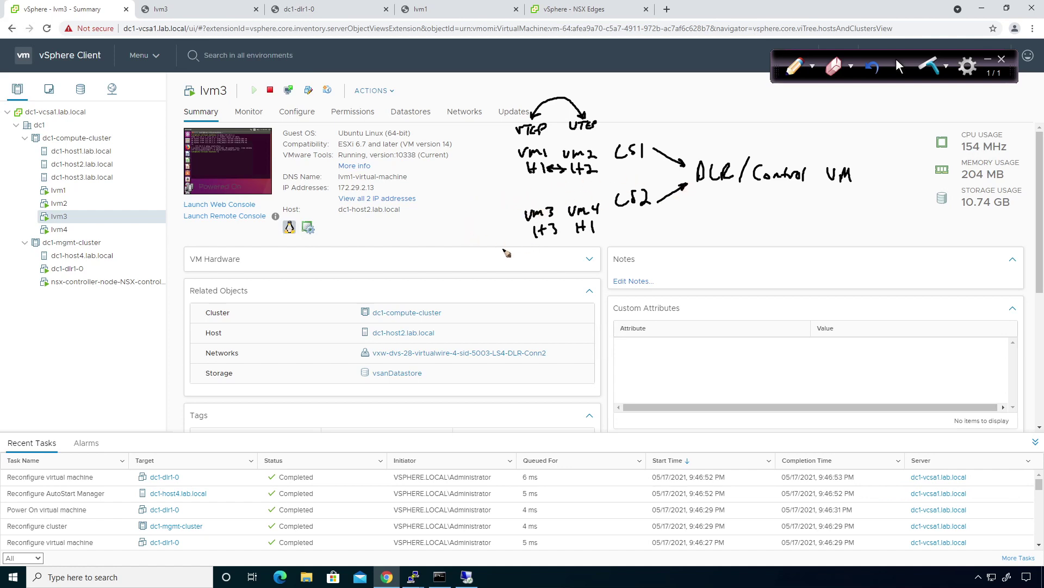
- Write B R B under the lower VMs, plus an up arrow and a B beside vm1
left_click_drag(512, 245, 521, 263)
mouse_move(539, 246)
left_mouse_down()
mouse_move(540, 264)
mouse_move(554, 265)
left_mouse_up()
left_click_drag(560, 244, 564, 266)
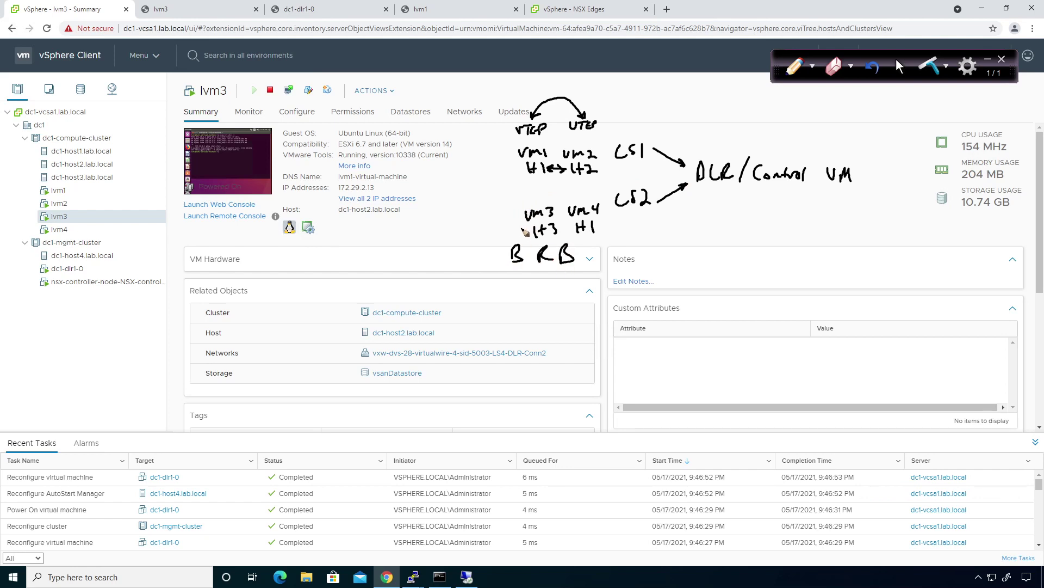
mouse_move(513, 170)
left_mouse_down()
mouse_move(512, 140)
mouse_move(519, 149)
left_mouse_up()
left_click_drag(493, 145, 494, 162)
- Draw arcs from the VTEP and lower VMs to the DLR/Control VM, with a stroke above vm1
mouse_move(511, 136)
left_mouse_down()
mouse_move(625, 90)
mouse_move(702, 144)
left_mouse_up()
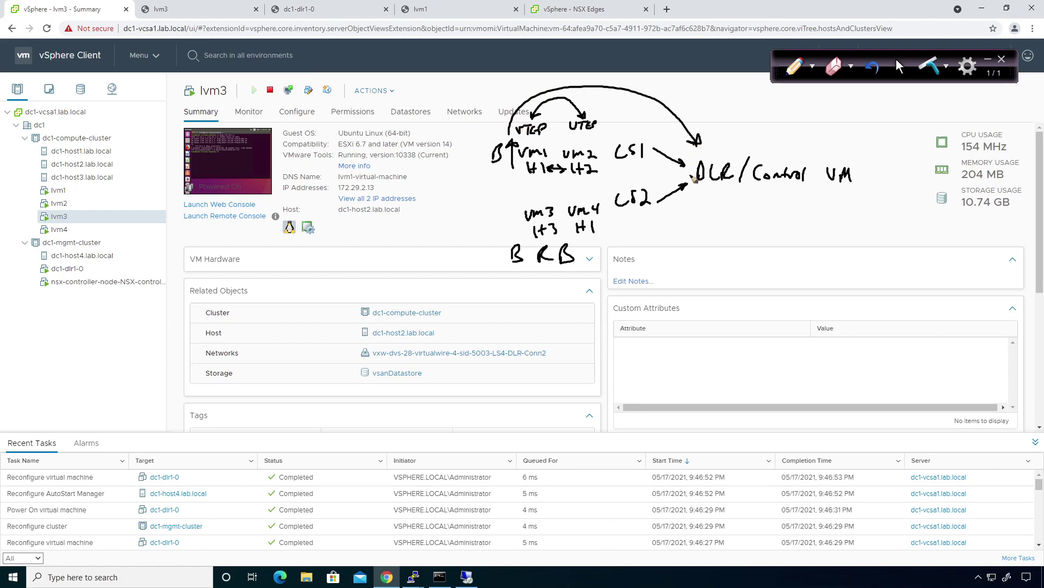
mouse_move(701, 190)
left_mouse_down()
mouse_move(645, 223)
mouse_move(561, 249)
left_mouse_up()
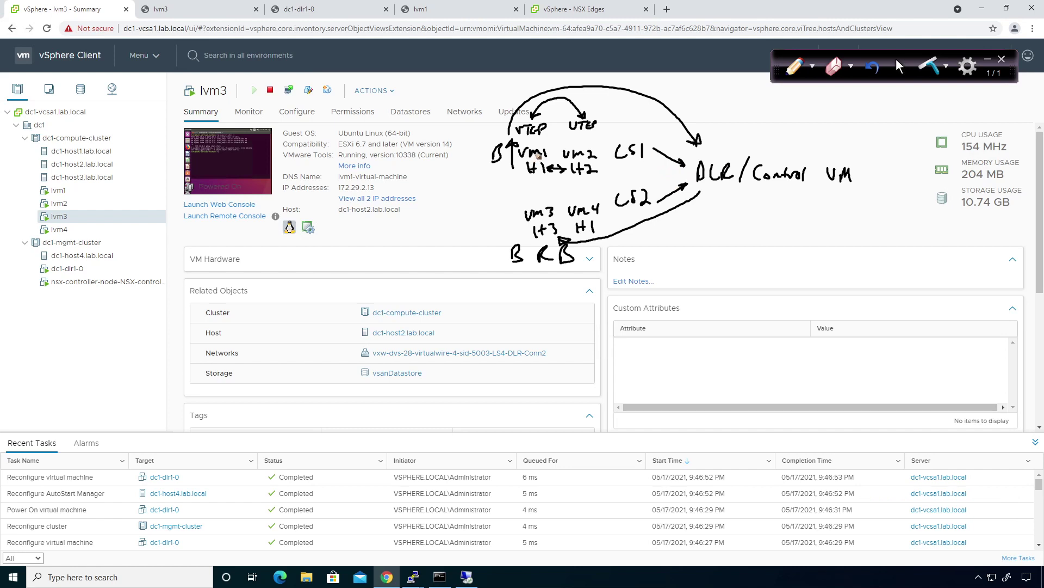
left_click_drag(518, 143, 542, 142)
- Erase all the pen annotations from the lvm3 Summary page and return to normal mouse mode
left_click(933, 64)
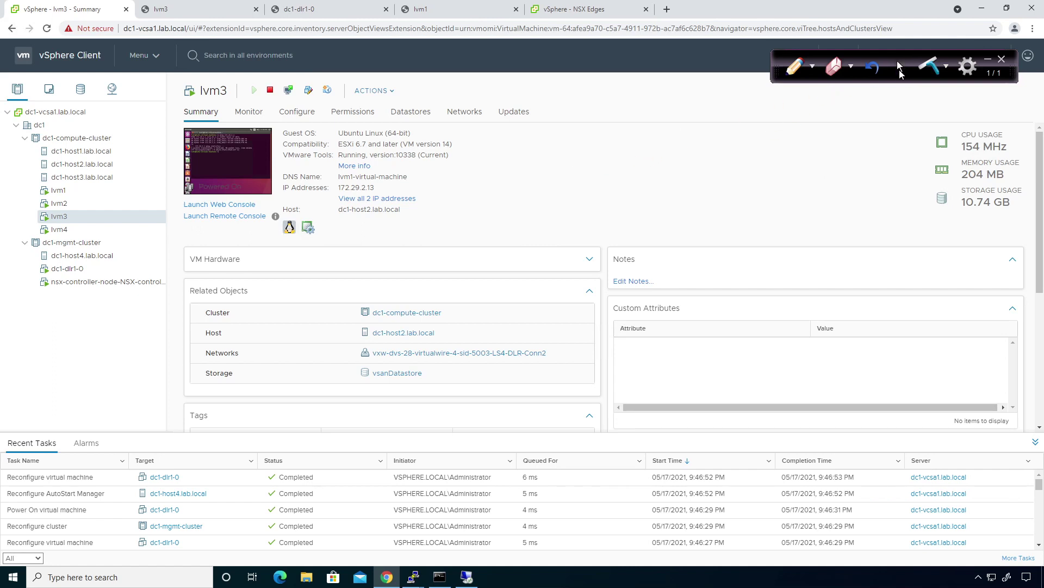
left_click(899, 68)
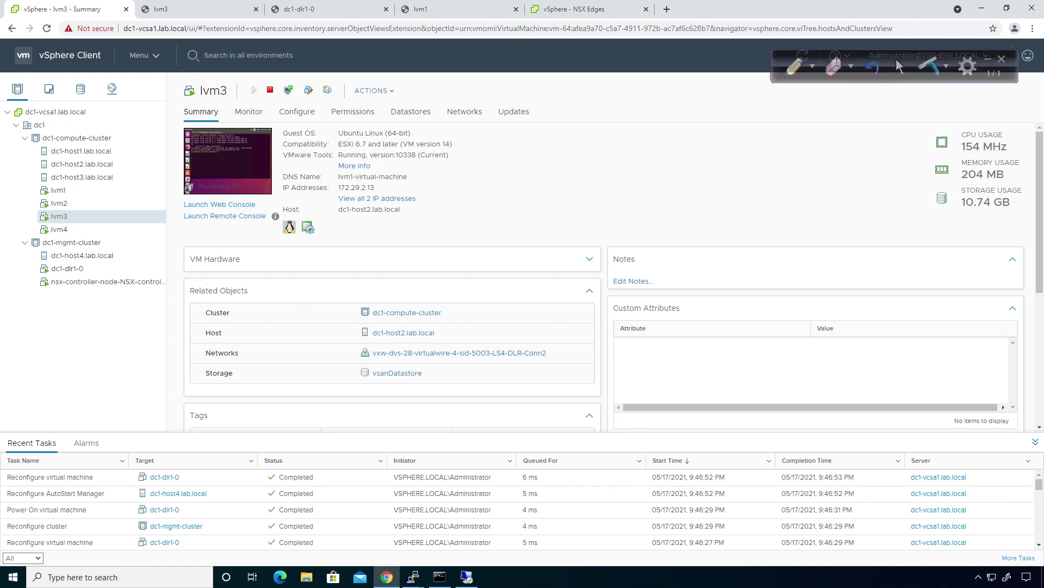